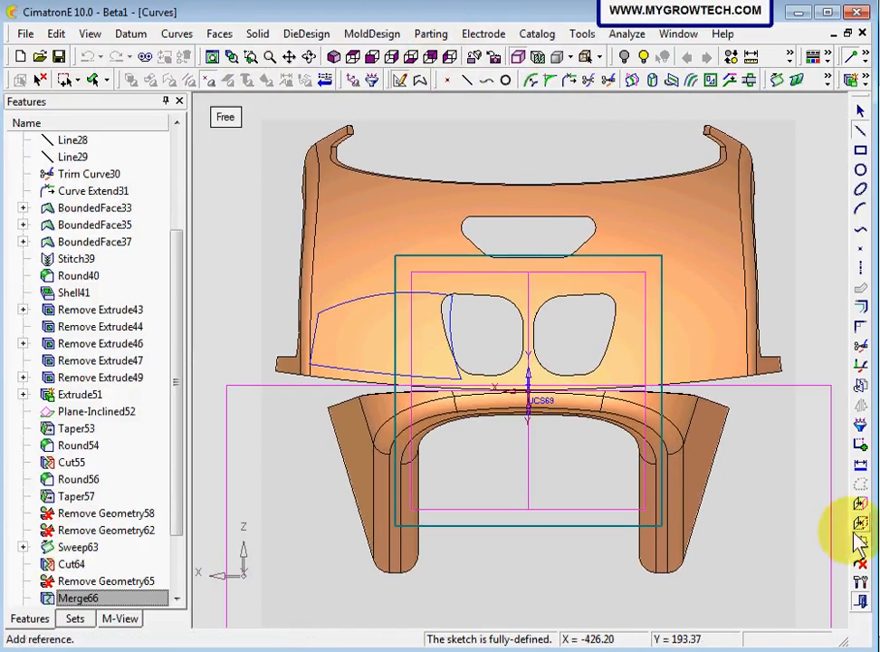
# Step: Add the four curves of the existing outline beside the window openings as sketch references
pyautogui.click(862, 532)
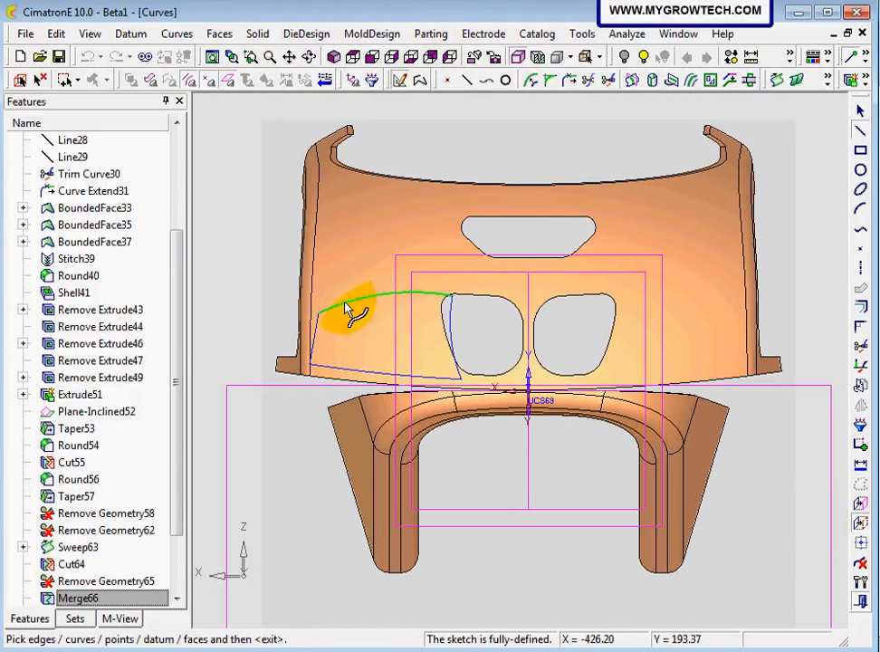
pyautogui.click(351, 306)
pyautogui.click(334, 370)
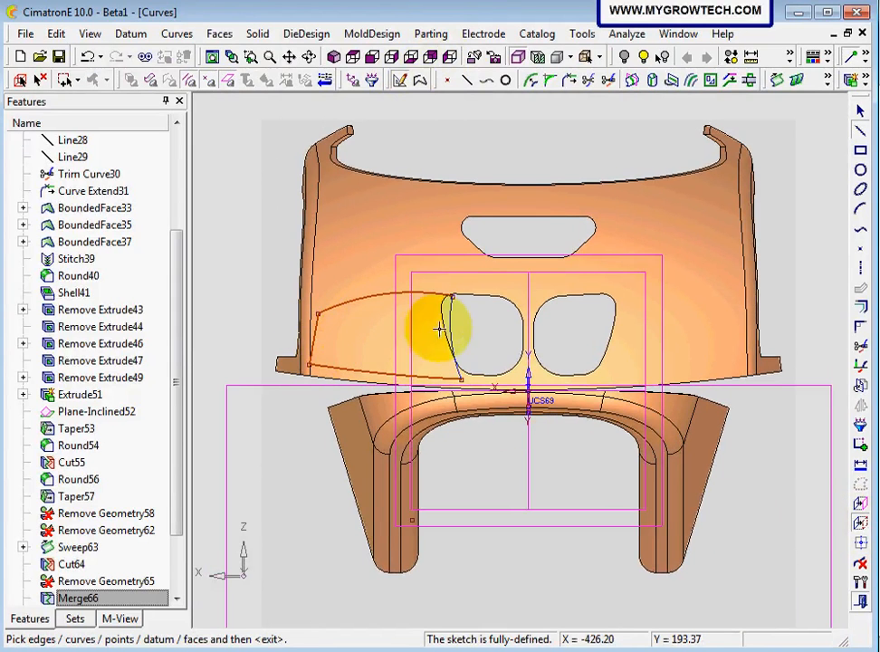
pyautogui.click(452, 324)
pyautogui.middleClick(492, 336)
# Step: Sketch a line about 46 long inside the reference outline, parallel to its short outer side edge
pyautogui.keyDown('ctrl'); pyautogui.moveTo(420, 471); pyautogui.dragTo(384, 374, button='right'); pyautogui.keyUp('ctrl')
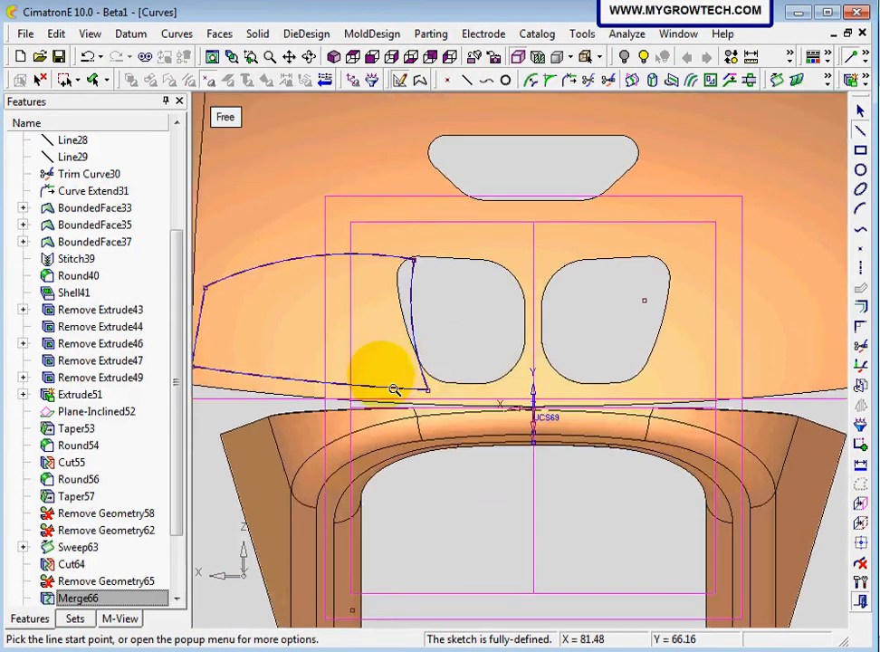
pyautogui.keyDown('ctrl'); pyautogui.moveTo(321, 394); pyautogui.dragTo(621, 465, button='middle'); pyautogui.keyUp('ctrl')
pyautogui.keyDown('ctrl'); pyautogui.moveTo(621, 465); pyautogui.dragTo(549, 385, button='right'); pyautogui.keyUp('ctrl')
pyautogui.moveTo(549, 386)
pyautogui.keyDown('ctrl'); pyautogui.mouseDown(button='middle')
pyautogui.moveTo(451, 344)
pyautogui.moveTo(477, 362)
pyautogui.mouseUp(button='middle'); pyautogui.keyUp('ctrl')
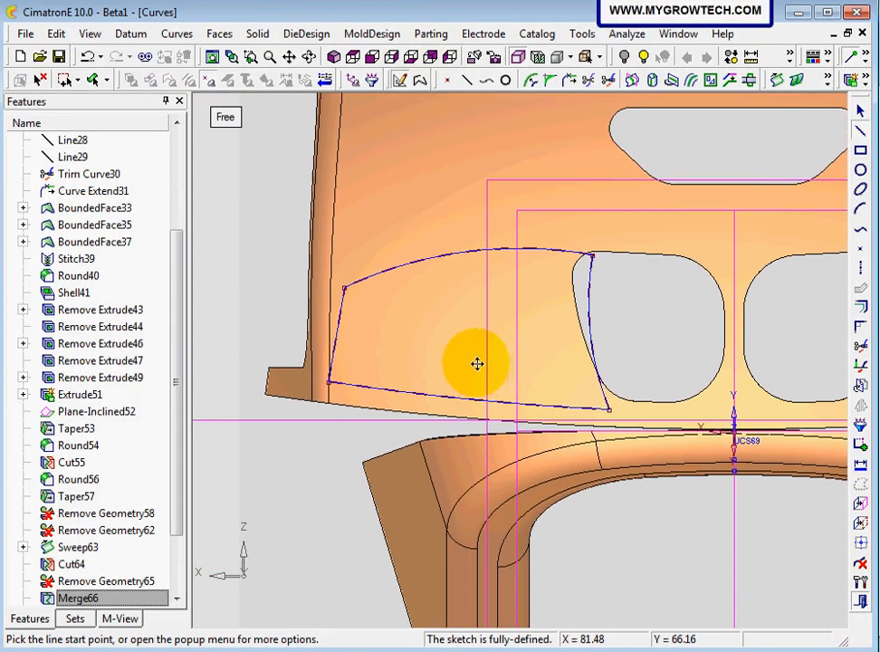
pyautogui.click(857, 136)
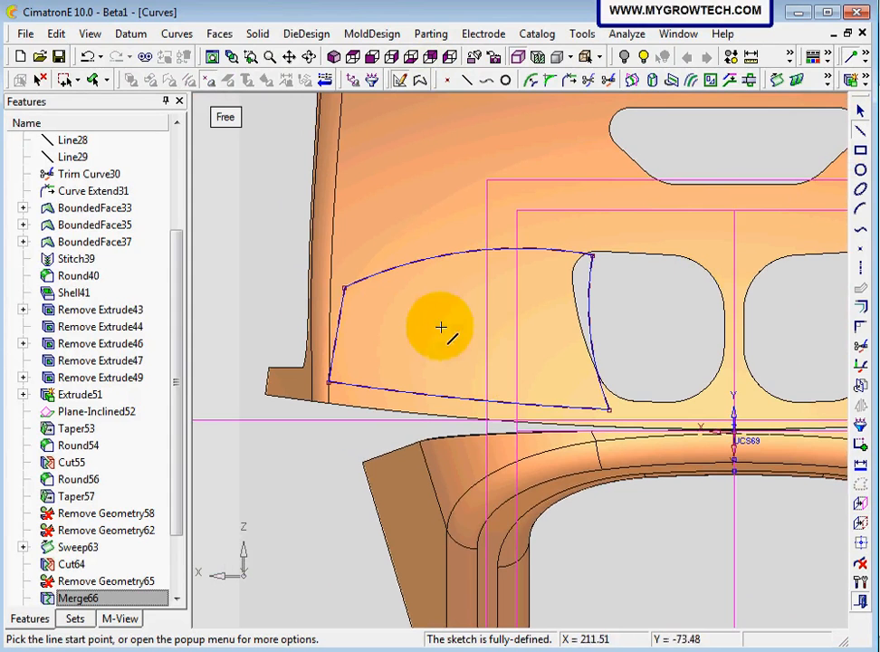
pyautogui.rightClick(440, 172)
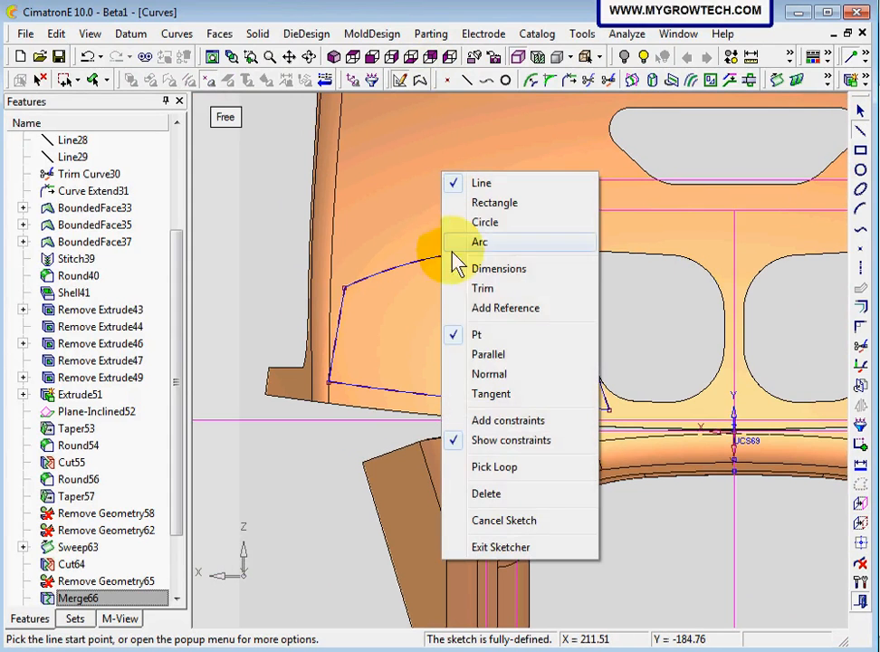
pyautogui.click(492, 356)
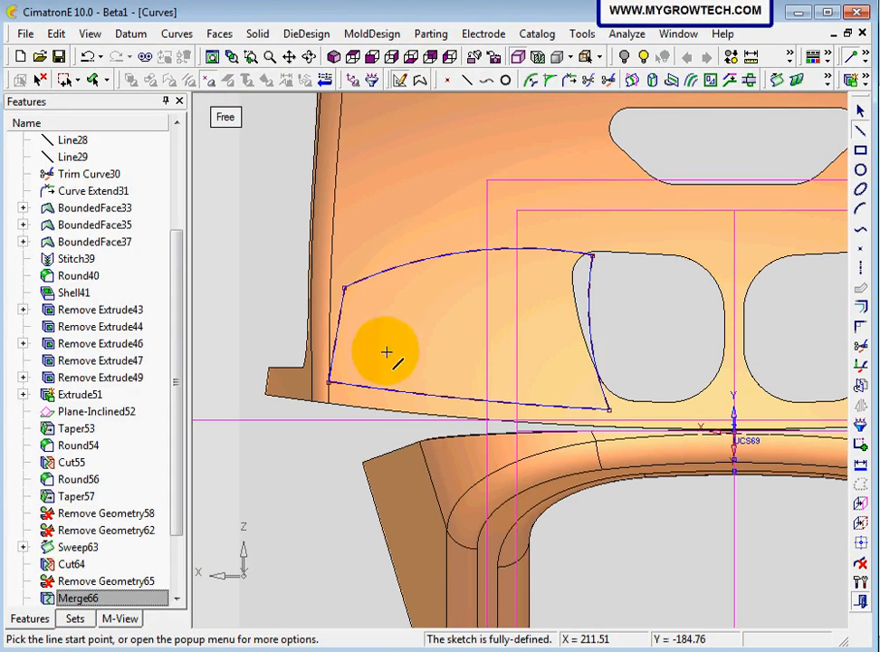
pyautogui.click(337, 338)
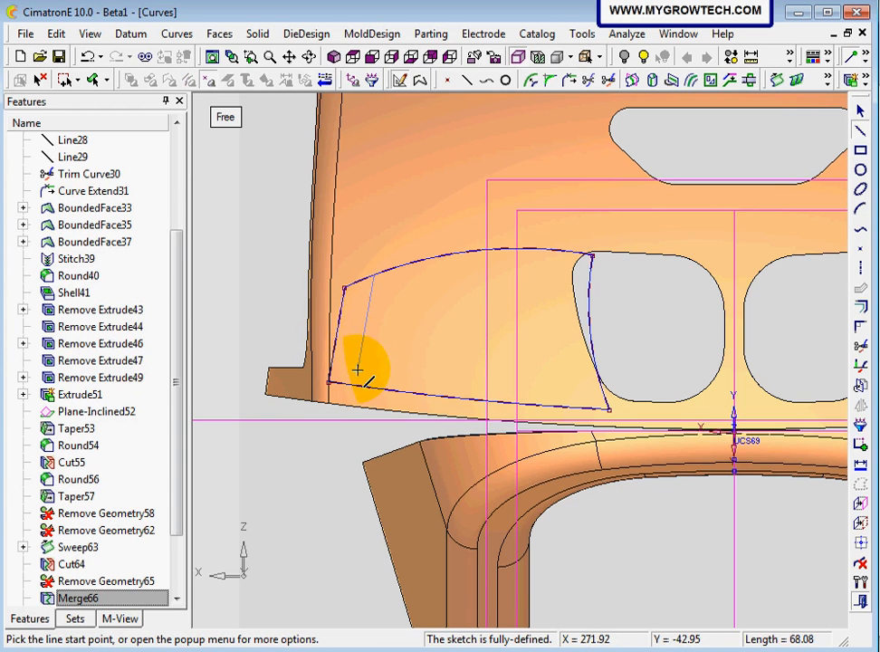
pyautogui.click(357, 369)
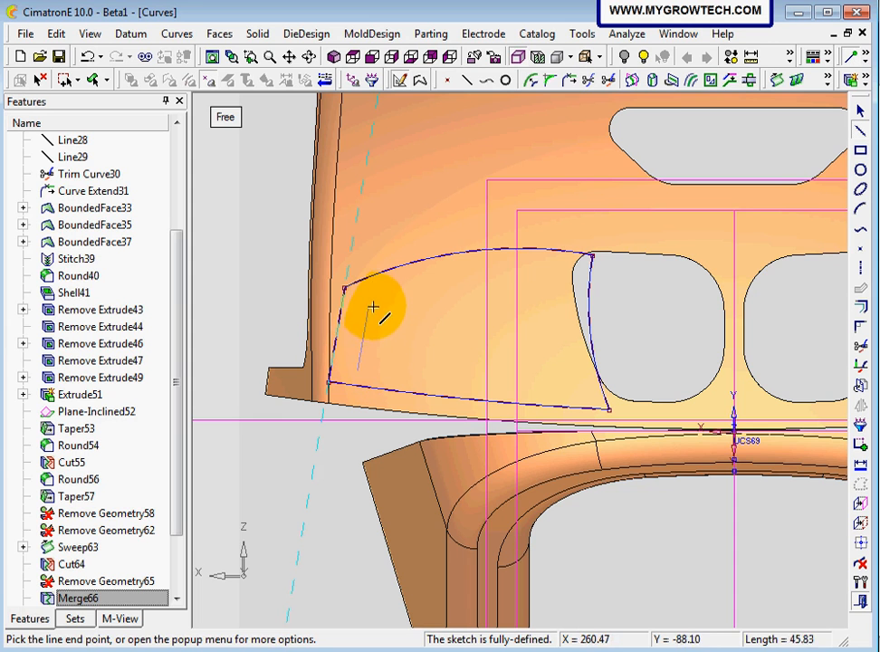
pyautogui.click(368, 308)
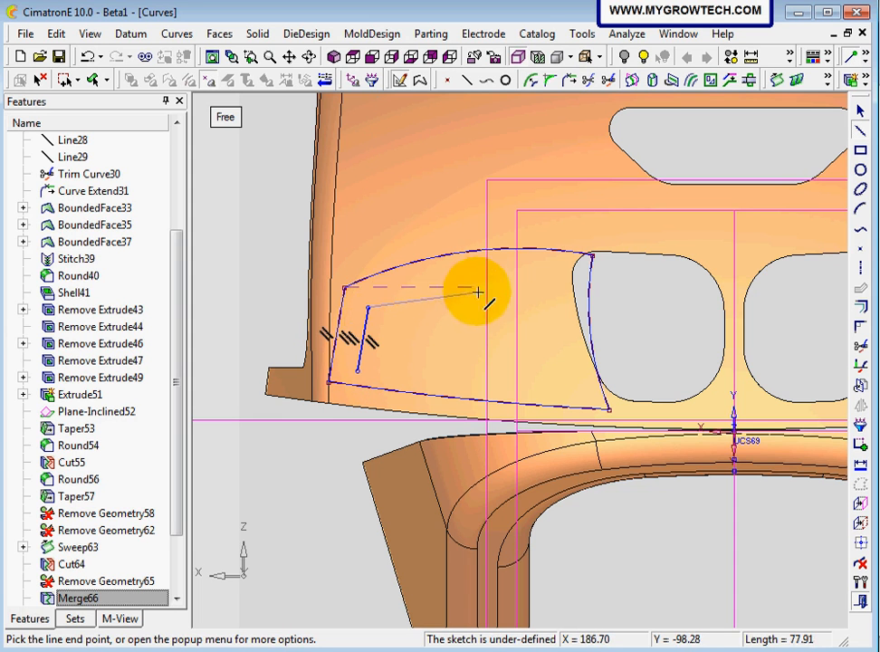
# Step: Close the inner profile with three arcs along the outline's top, inner side and bottom, with radii of about 210, 64 and 620
pyautogui.click(862, 208)
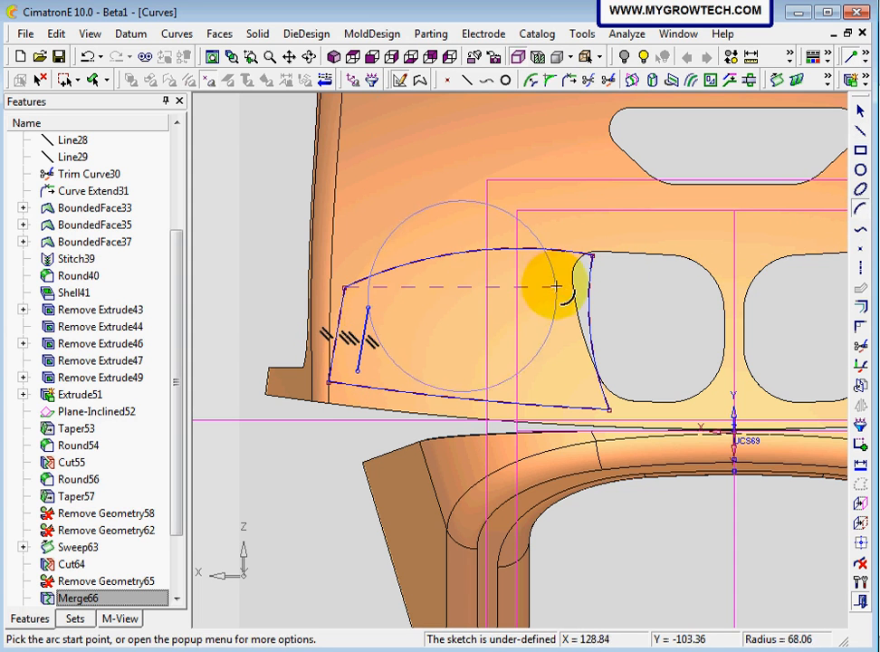
pyautogui.click(558, 276)
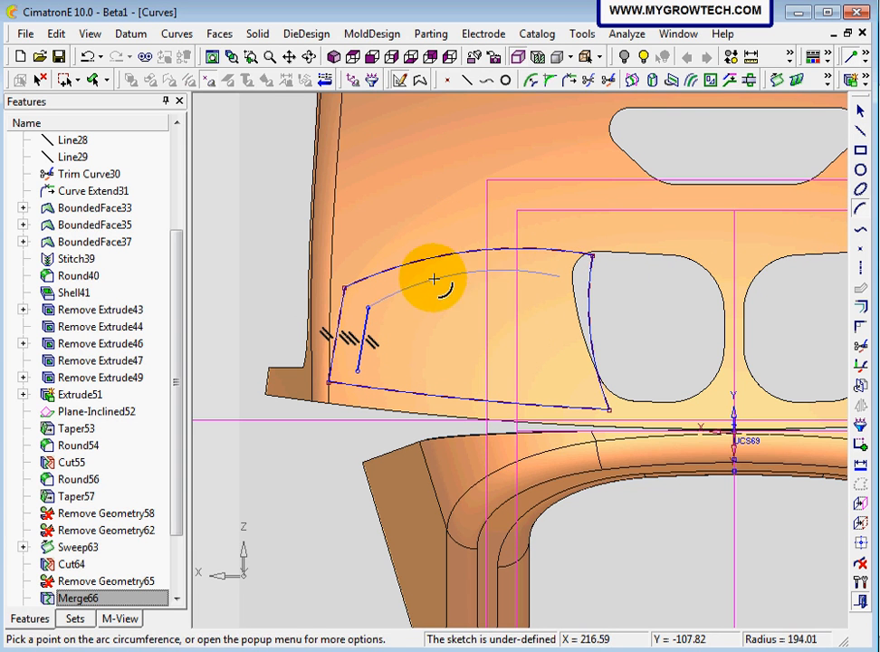
pyautogui.click(503, 315)
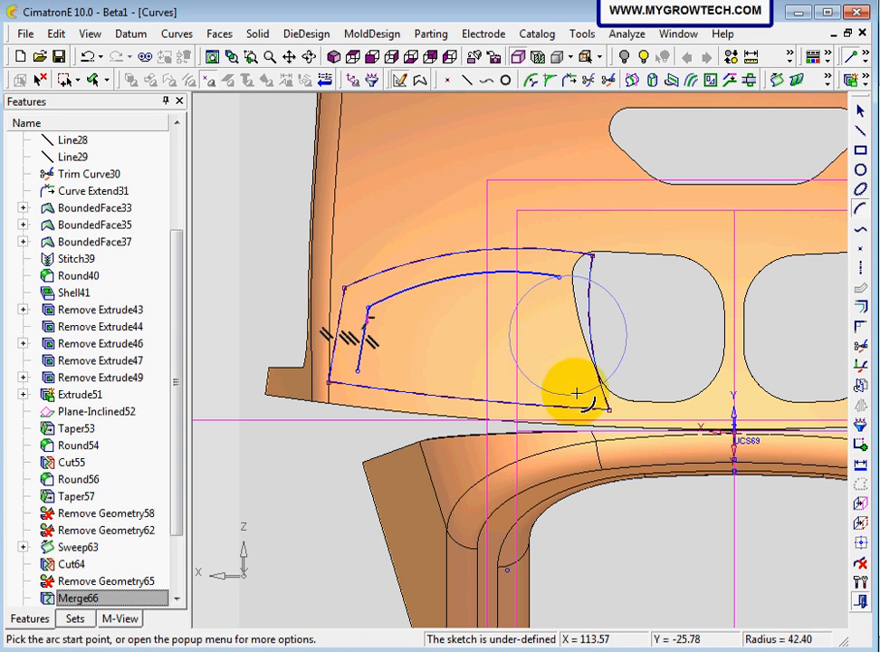
pyautogui.click(577, 391)
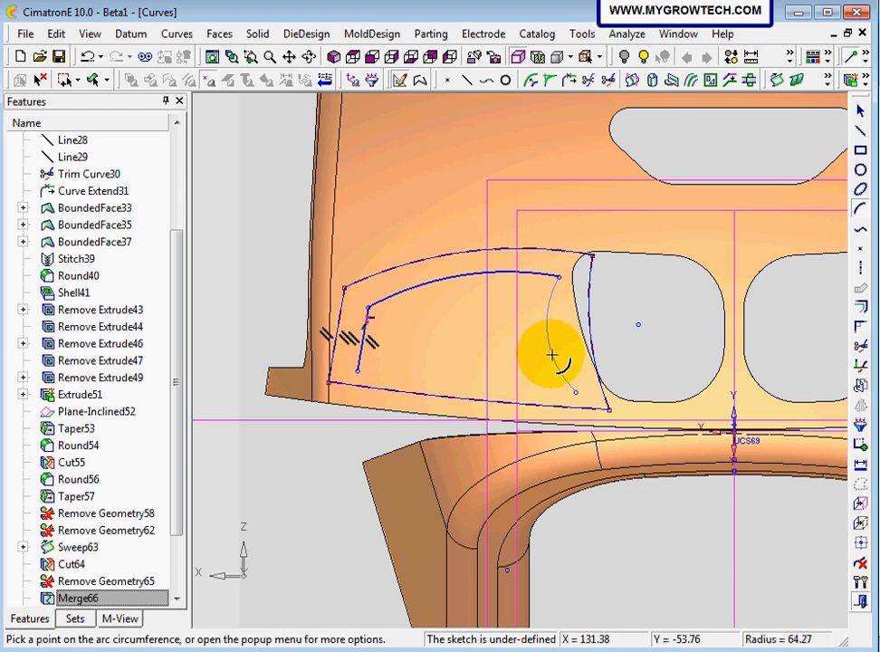
pyautogui.click(548, 350)
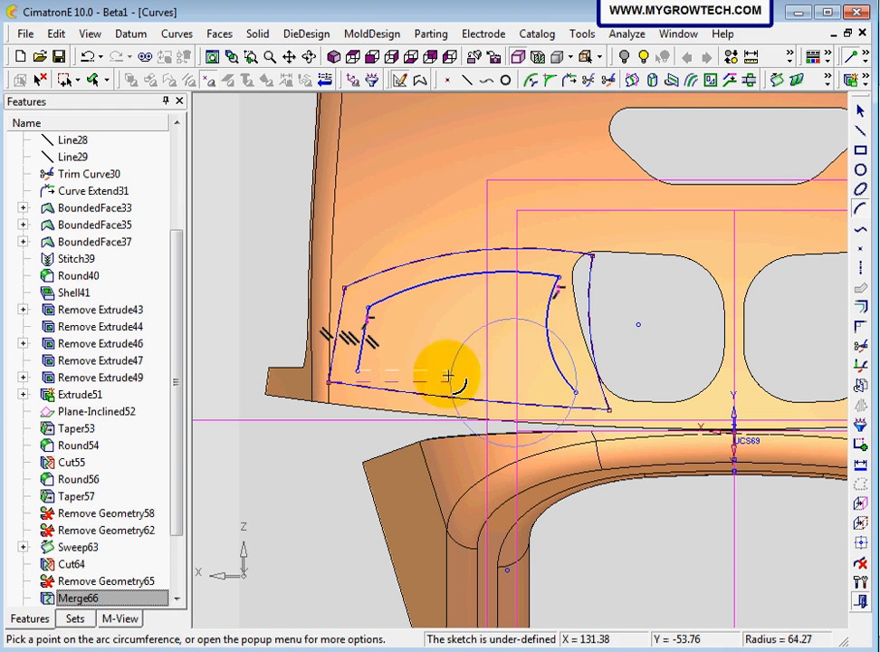
pyautogui.click(358, 371)
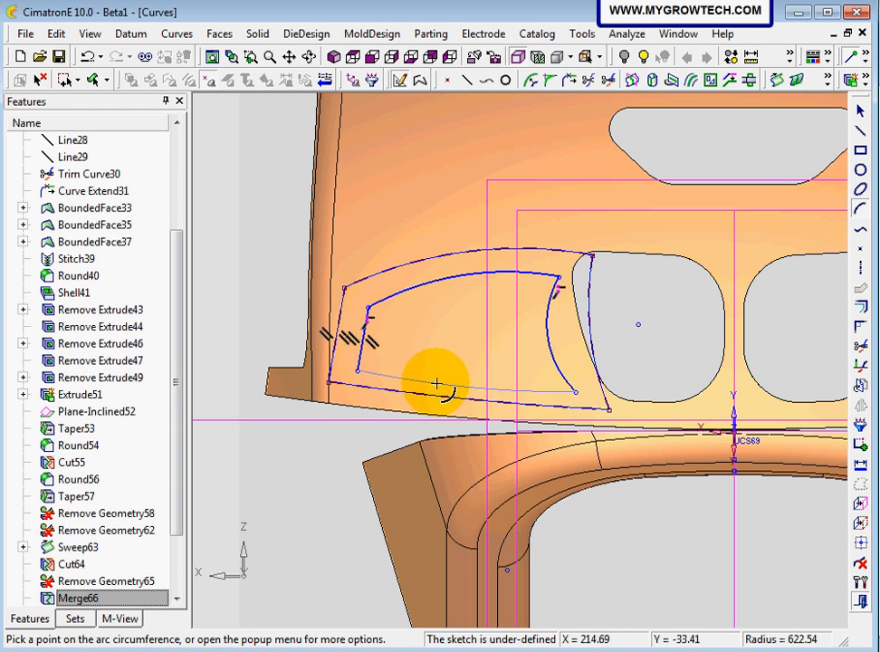
pyautogui.click(435, 383)
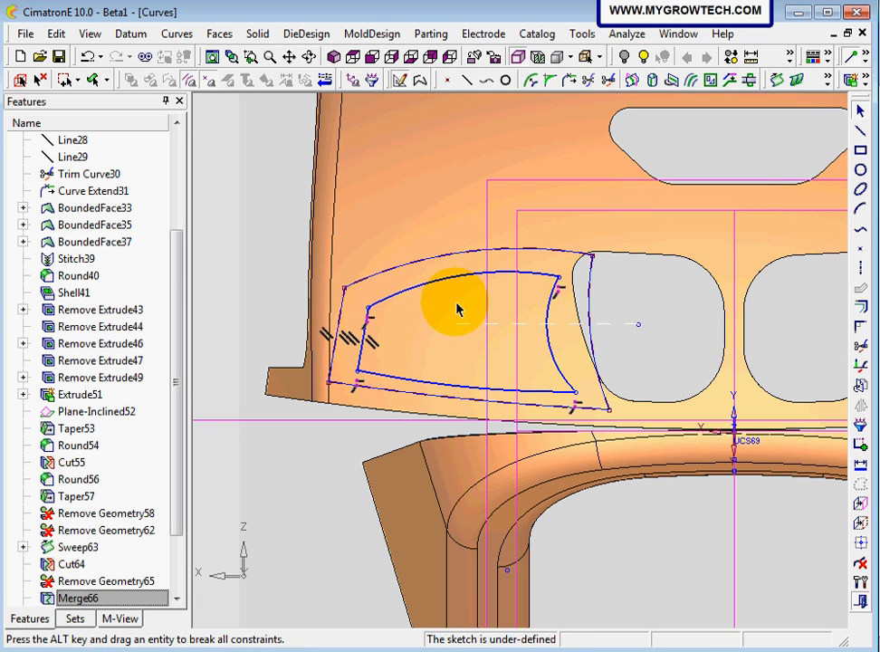
# Step: Dimension the horizontal distance between the two ends of the profile's top arc as 90
pyautogui.moveTo(457, 309)
pyautogui.mouseDown(button='middle')
pyautogui.moveTo(393, 275)
pyautogui.moveTo(398, 271)
pyautogui.moveTo(392, 314)
pyautogui.moveTo(439, 371)
pyautogui.moveTo(582, 405)
pyautogui.moveTo(452, 386)
pyautogui.moveTo(484, 429)
pyautogui.mouseUp(button='middle')
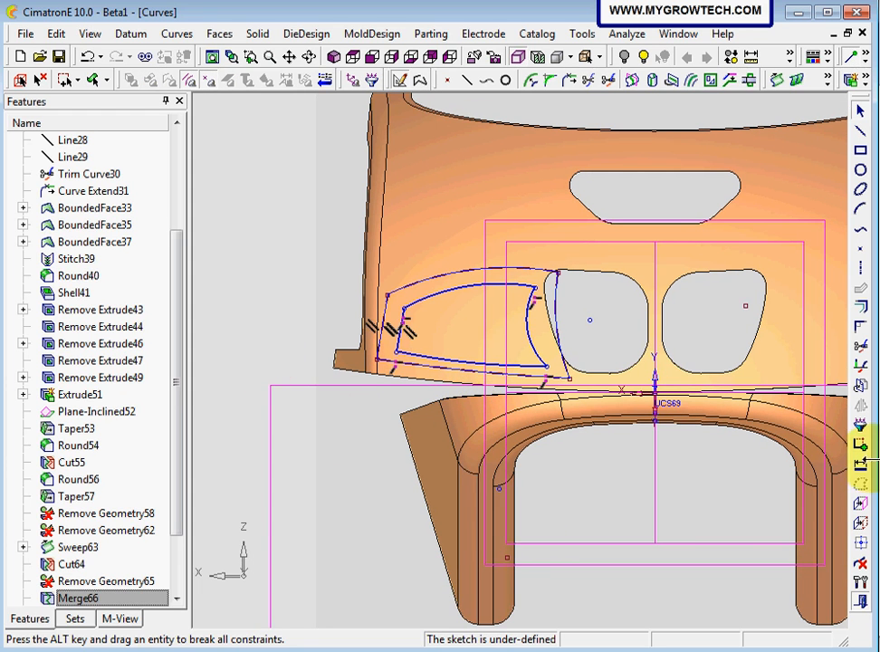
pyautogui.click(860, 463)
pyautogui.click(404, 309)
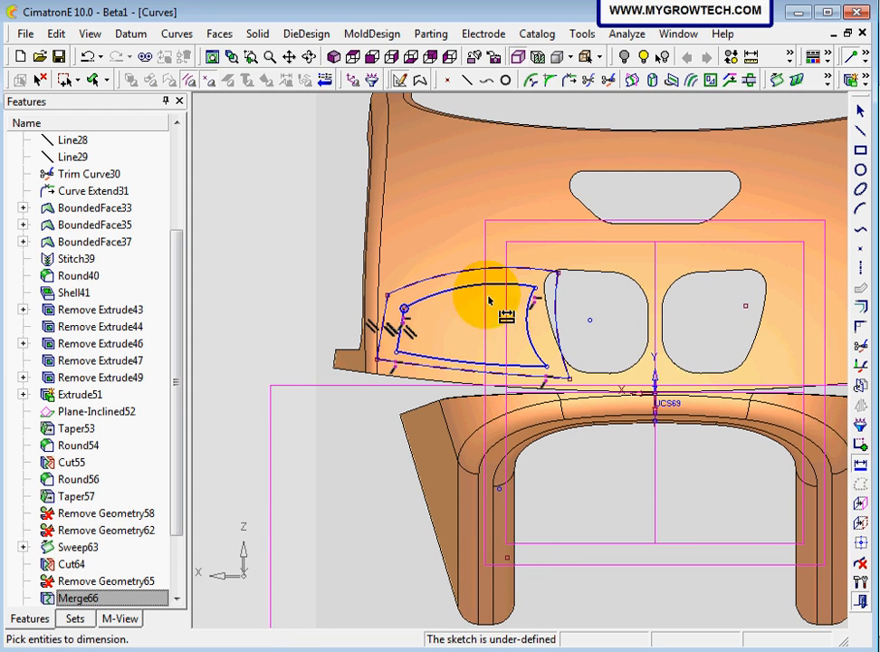
pyautogui.click(535, 287)
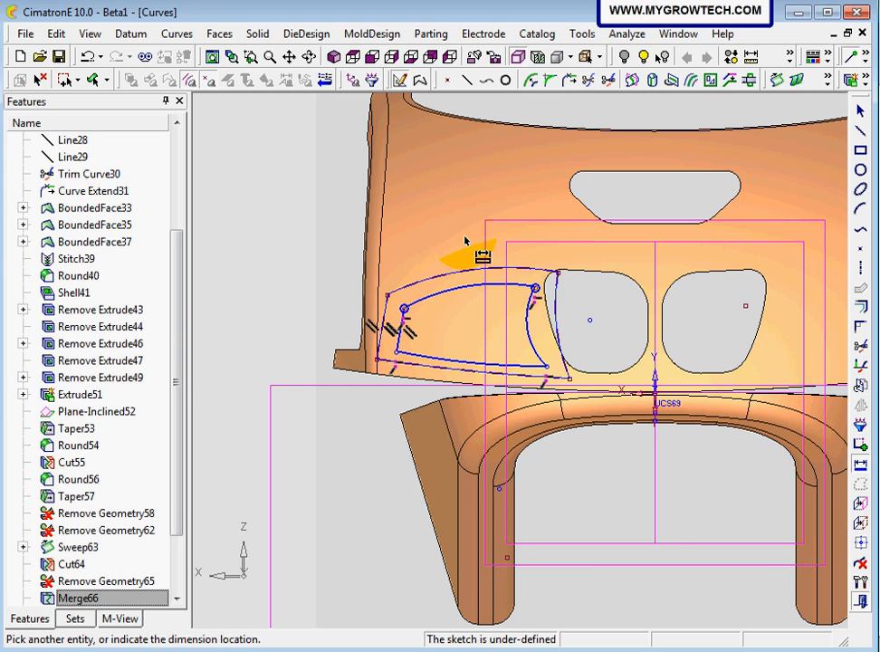
pyautogui.click(464, 240)
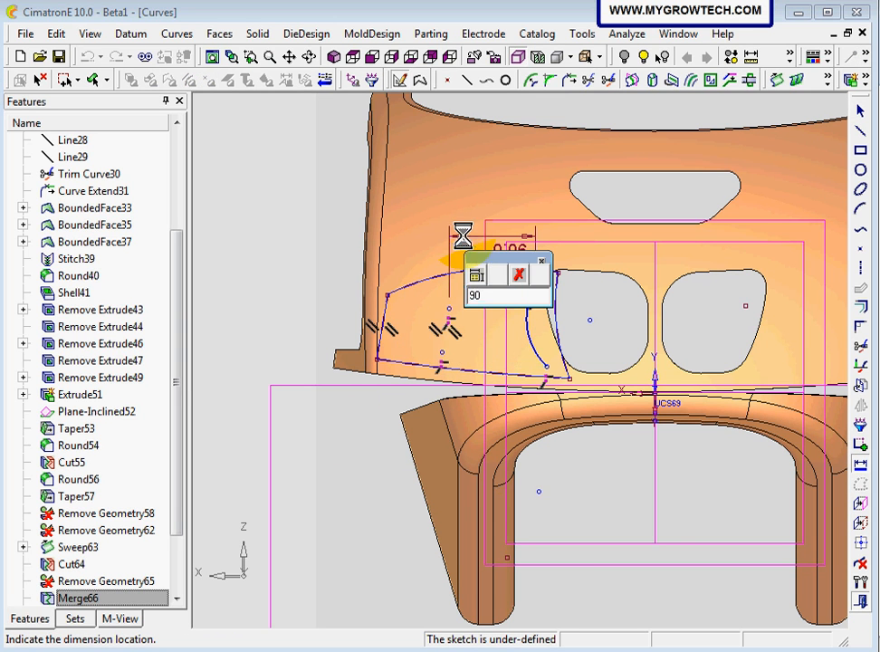
# Step: Dimension the horizontal distance from the profile's lower inner corner to the UCS origin as 150
pyautogui.click(547, 367)
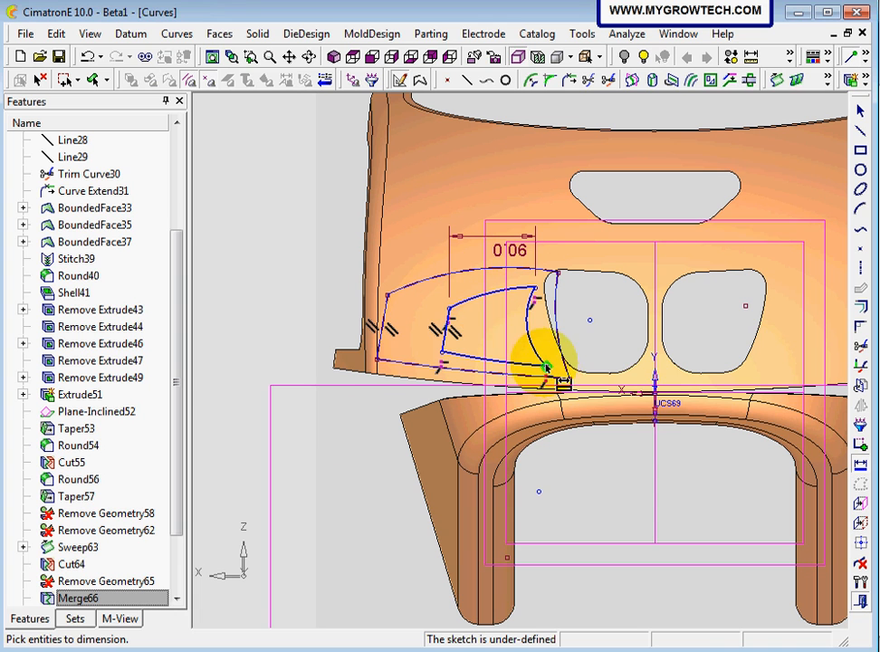
pyautogui.click(655, 394)
pyautogui.click(615, 456)
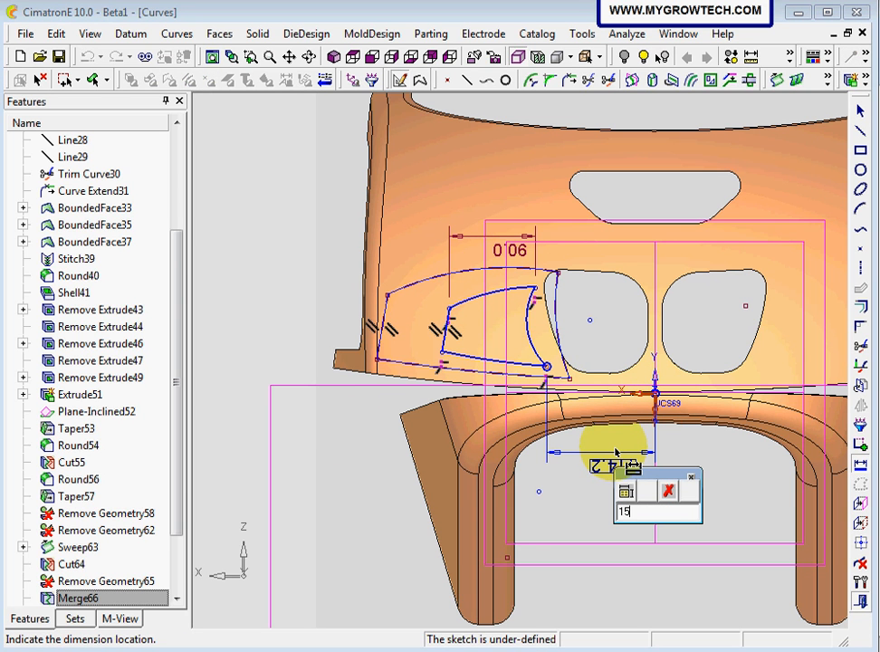
pyautogui.write('150')
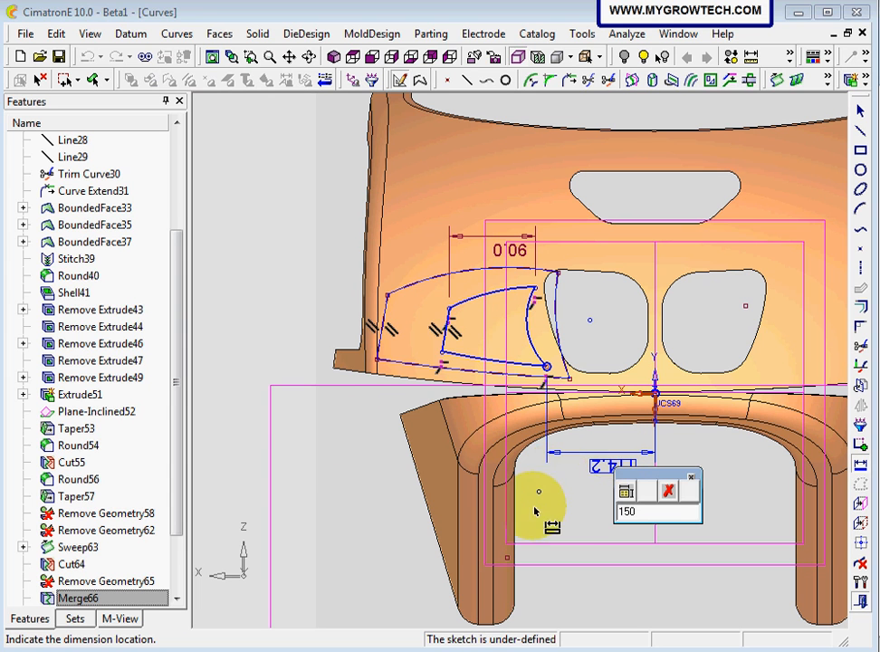
pyautogui.press('Return')
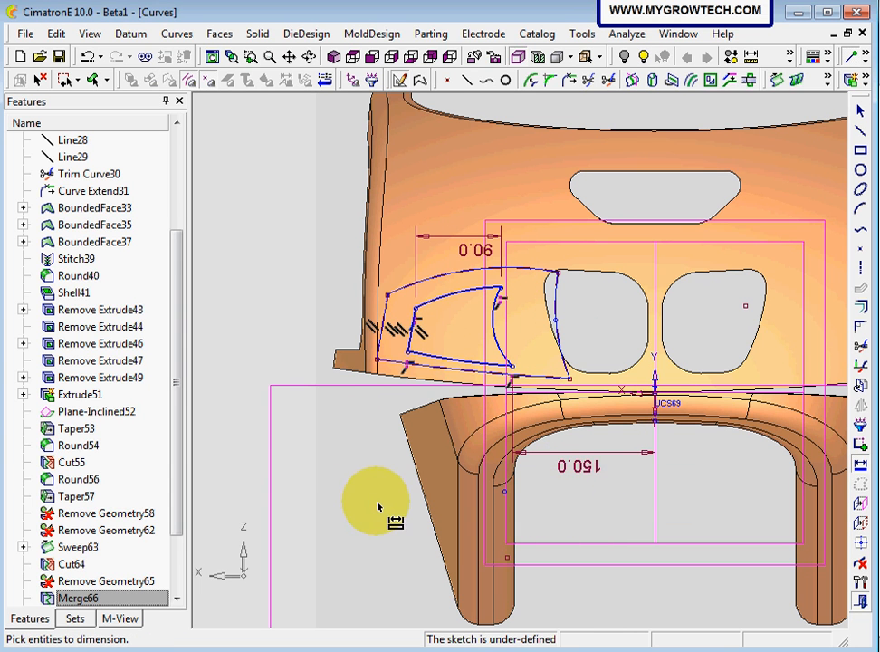
# Step: Dimension the distance between the reference outline's outer side edge and the parallel profile line as 25
pyautogui.click(385, 314)
pyautogui.click(413, 326)
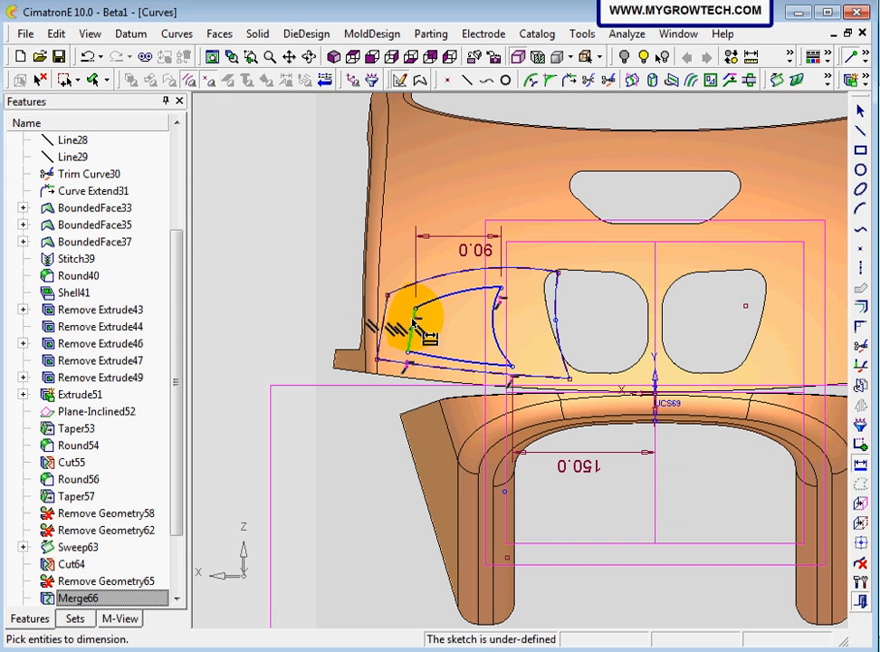
pyautogui.click(374, 424)
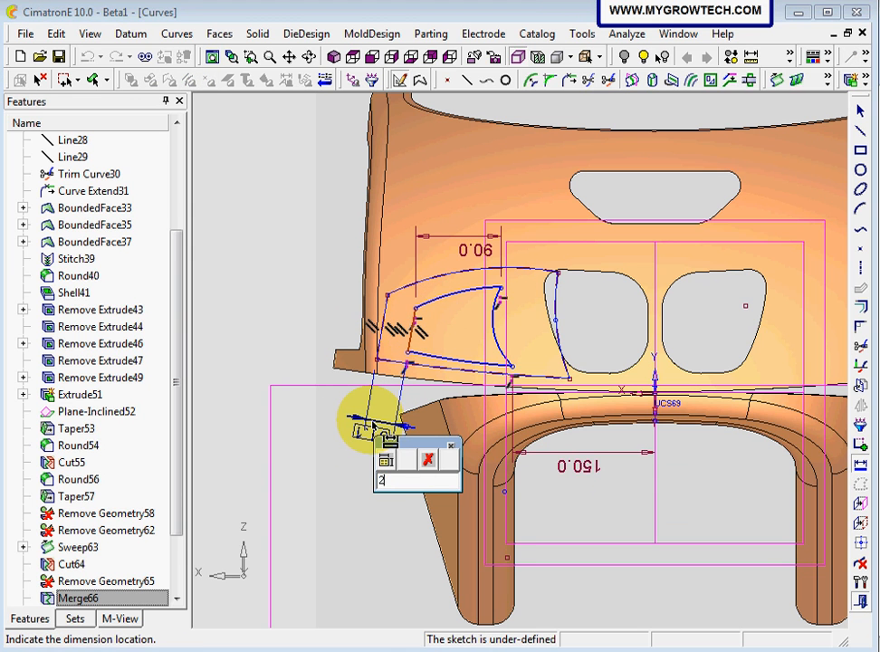
pyautogui.write('25')
pyautogui.press('Return')
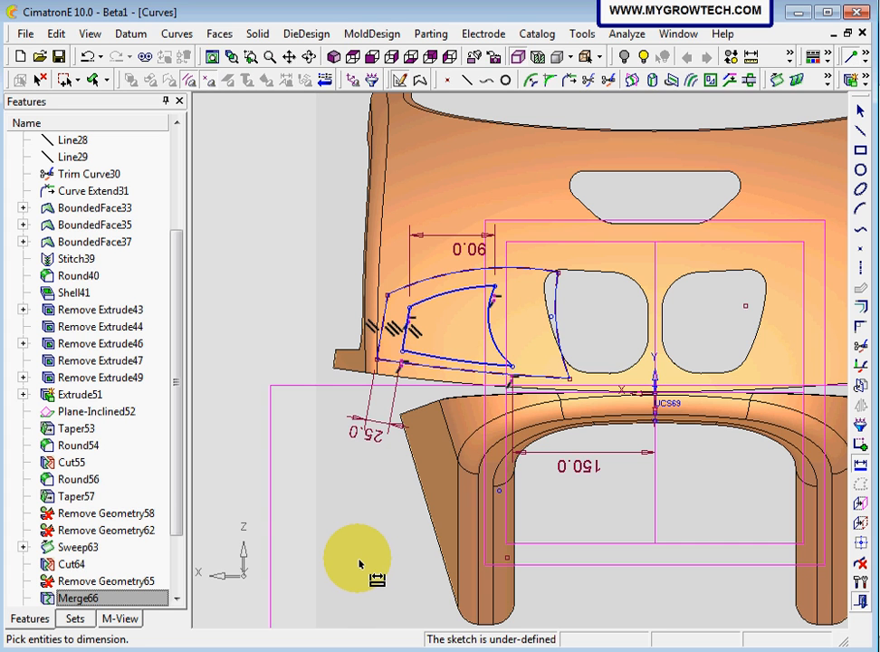
# Step: Dimension the radius of the profile's inner side arc as 400 and that of its top arc as 290
pyautogui.click(491, 327)
pyautogui.click(548, 340)
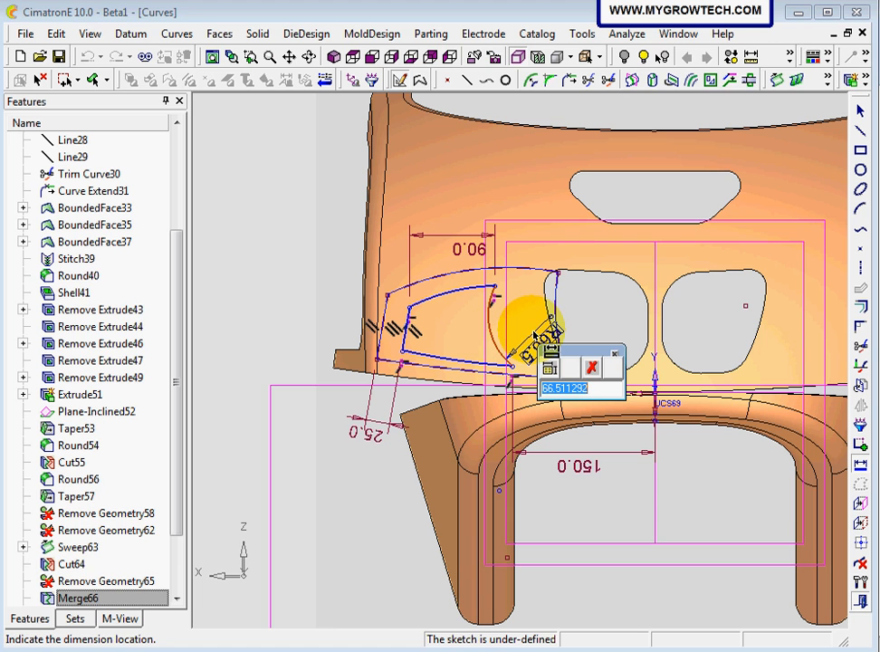
pyautogui.press('Return')
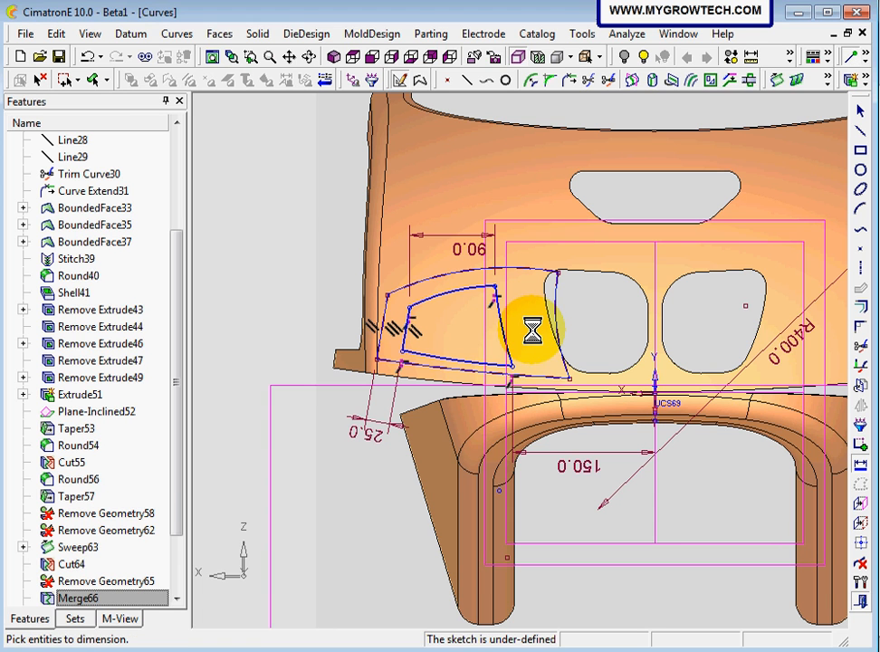
pyautogui.click(428, 280)
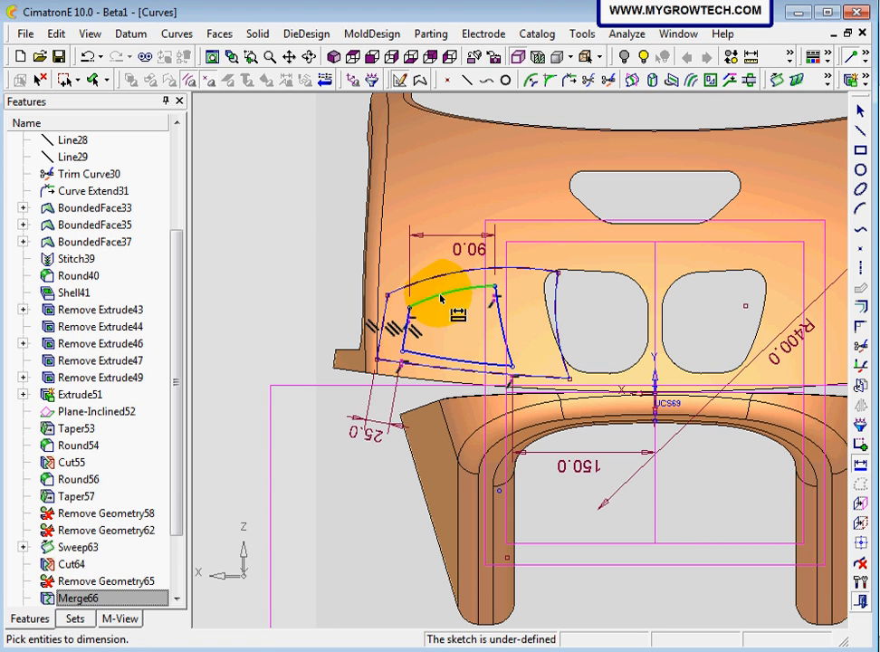
pyautogui.click(436, 210)
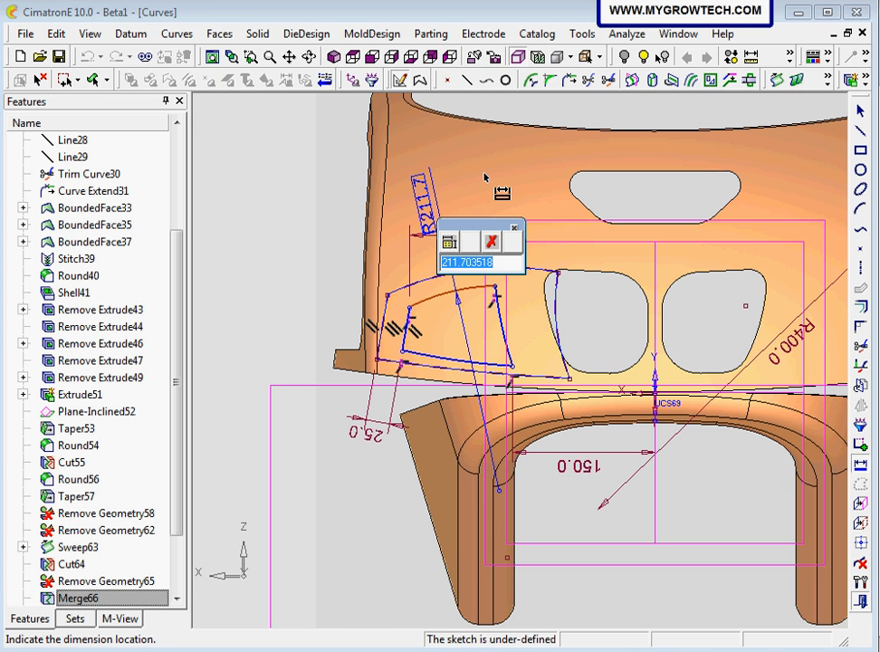
pyautogui.press('Return')
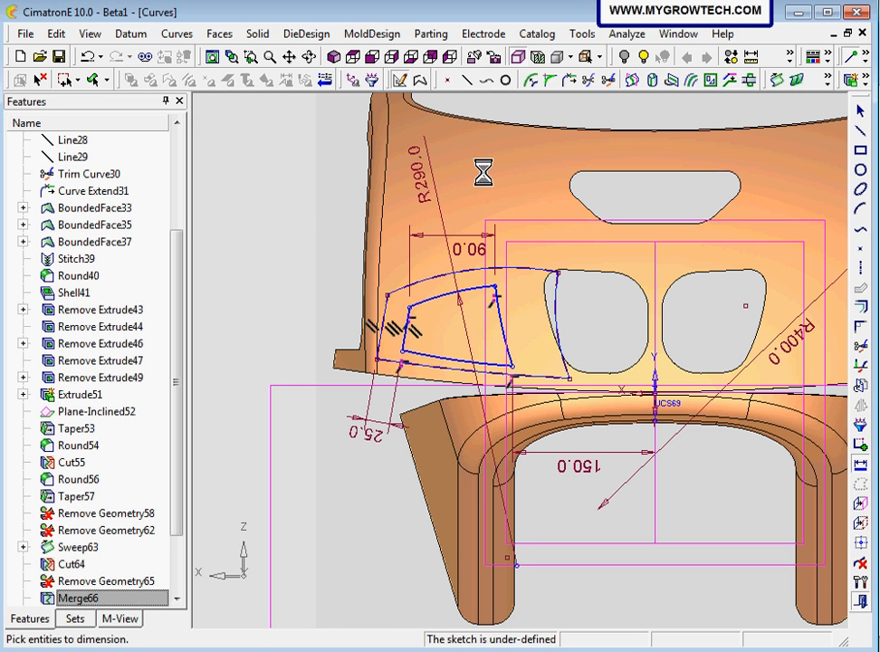
# Step: Dimension the radius of the profile's bottom arc as 1950
pyautogui.click(448, 362)
pyautogui.click(422, 409)
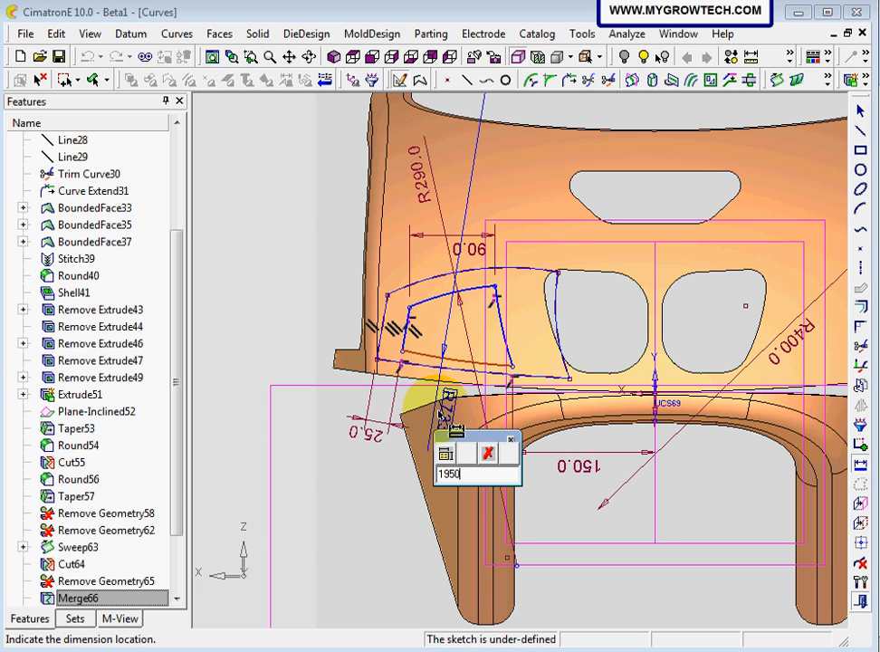
pyautogui.press('Return')
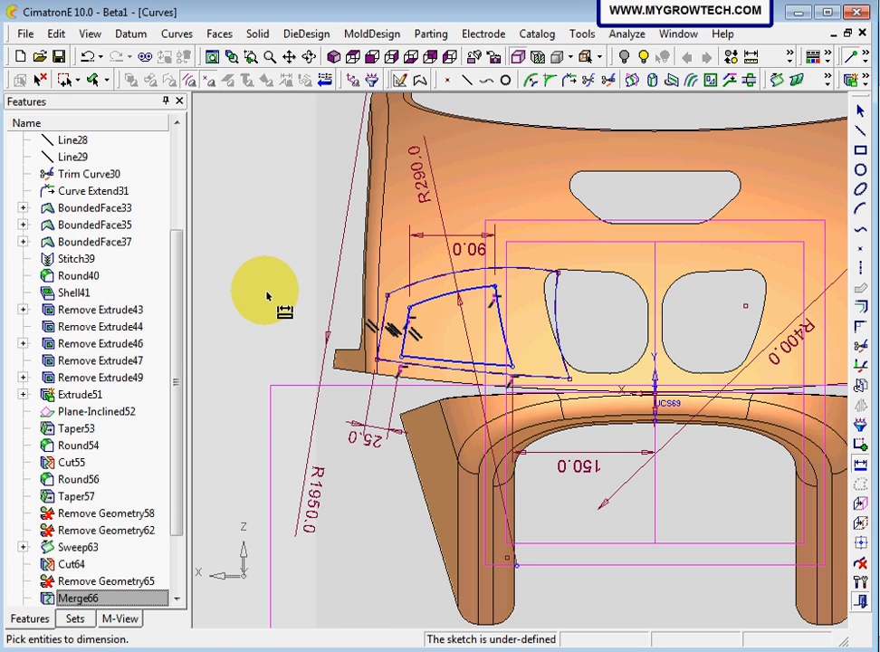
# Step: Make the inner profile's bottom and top arcs concentric with the matching arcs of the reference outline, and finish the sketch
pyautogui.press('Escape')
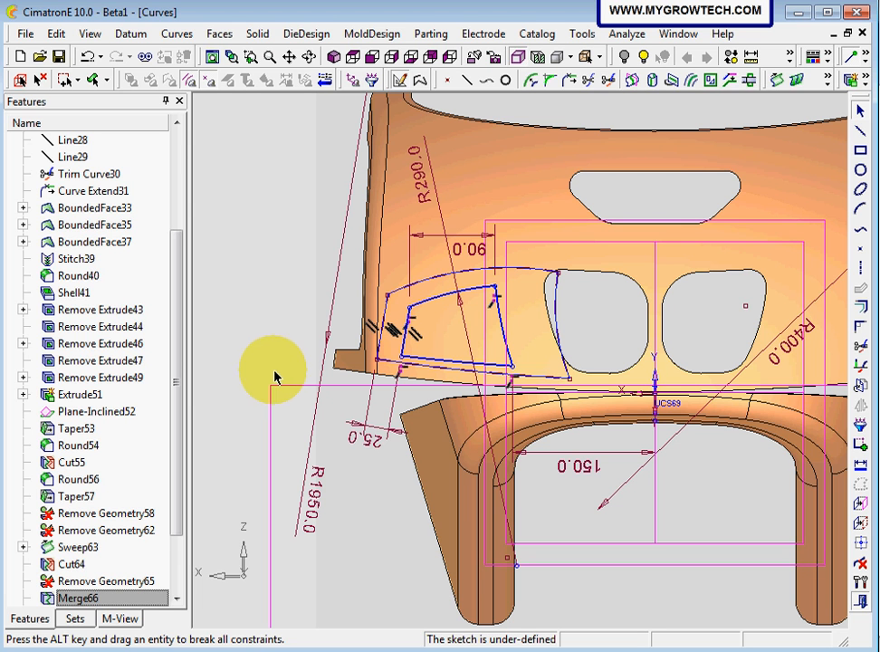
pyautogui.click(864, 450)
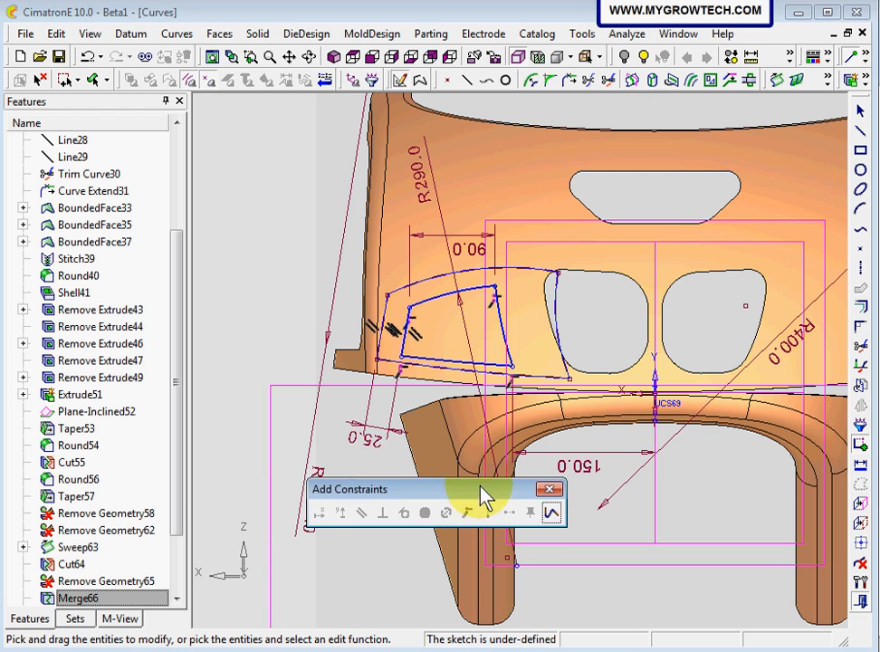
pyautogui.moveTo(421, 489); pyautogui.dragTo(475, 490)
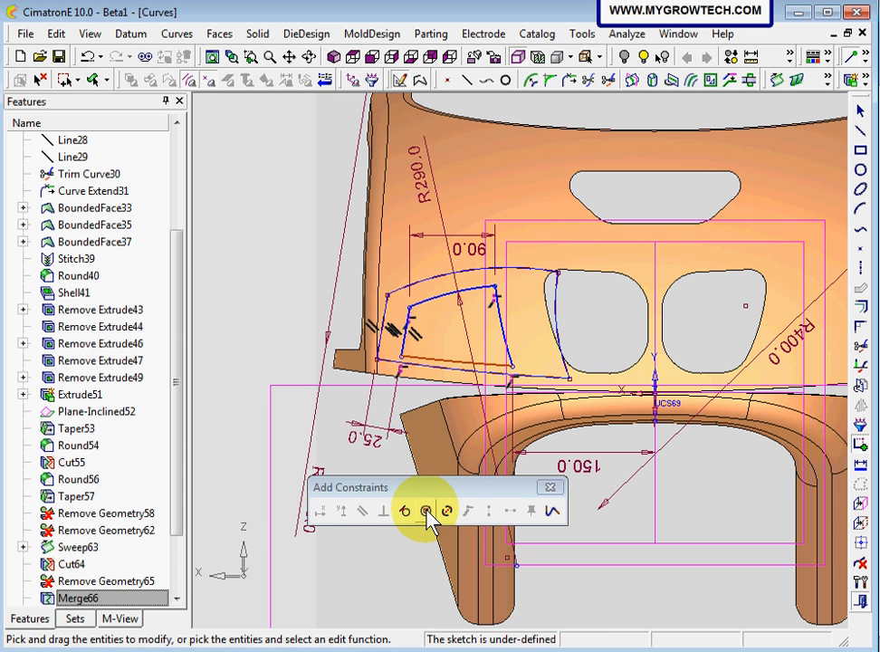
pyautogui.click(427, 513)
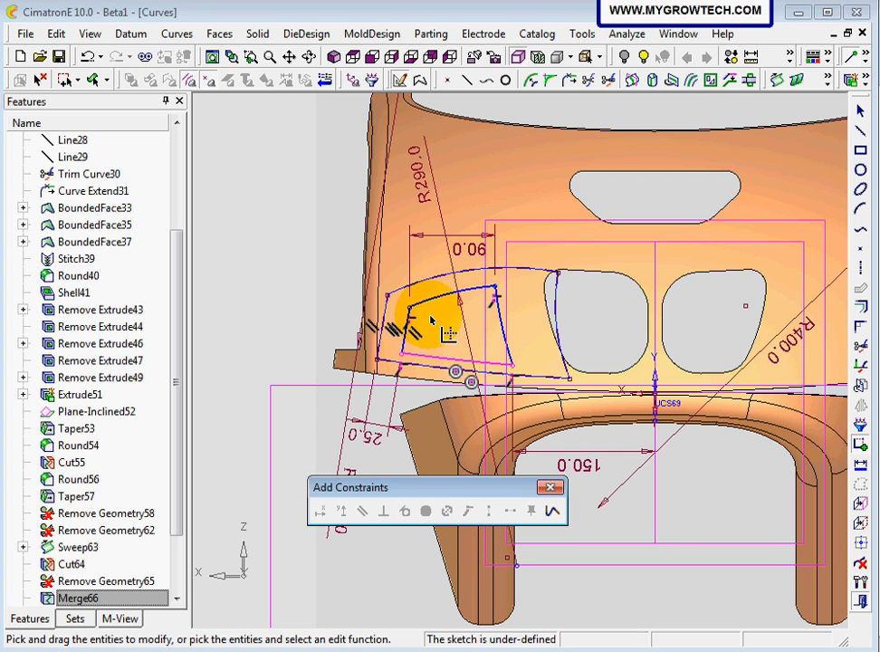
pyautogui.click(437, 286)
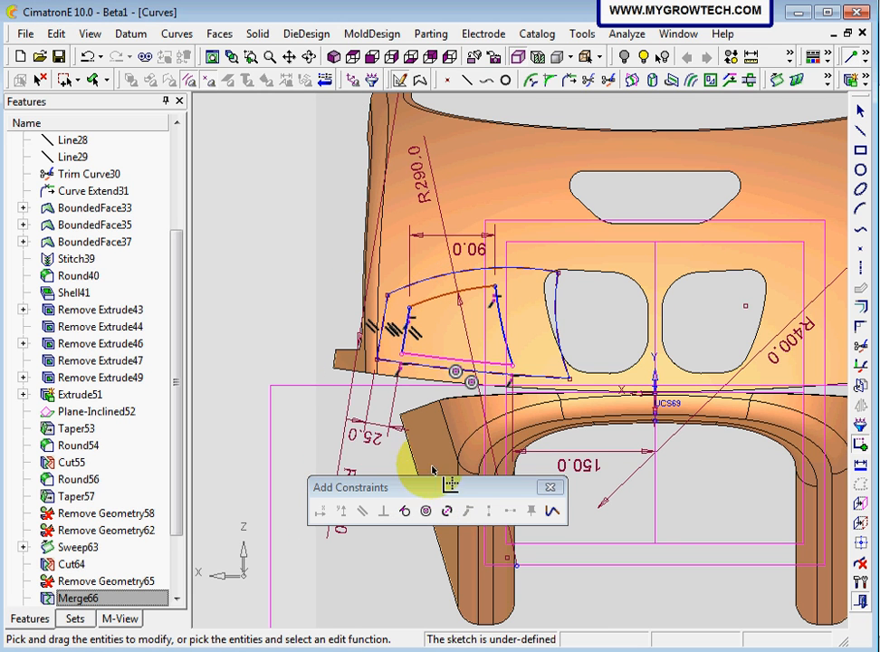
pyautogui.click(427, 511)
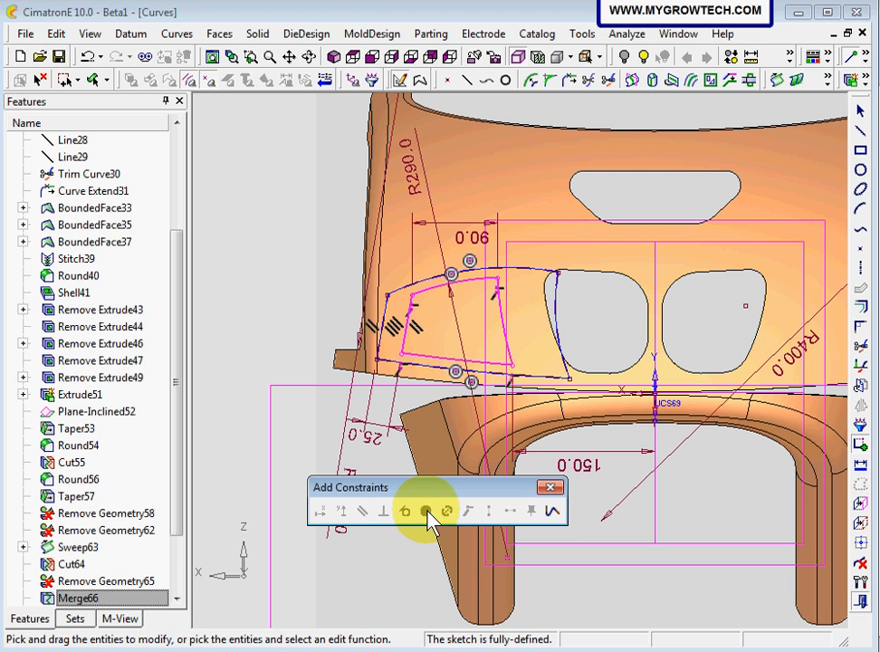
pyautogui.click(550, 487)
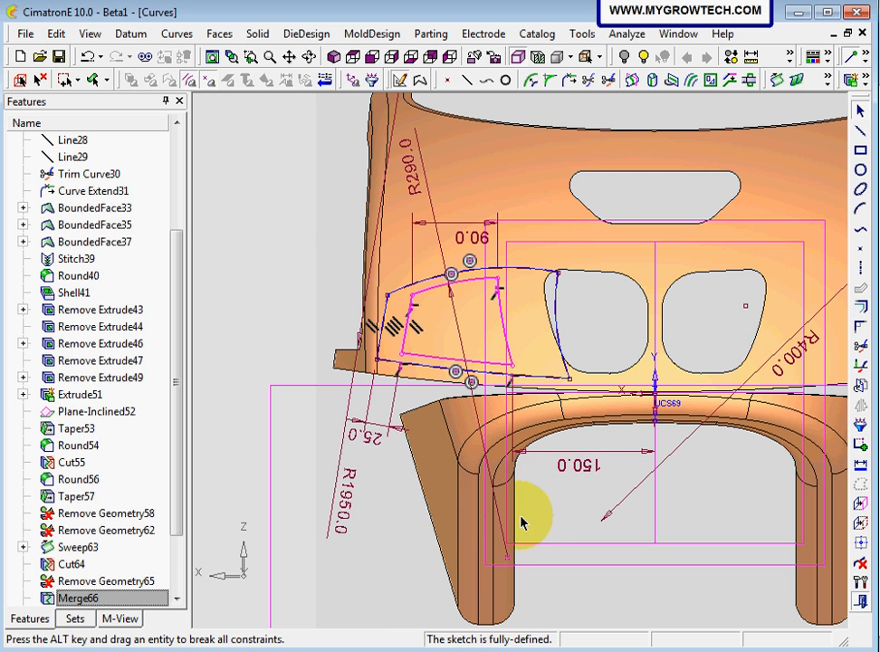
pyautogui.rightClick(242, 183)
pyautogui.click(312, 470)
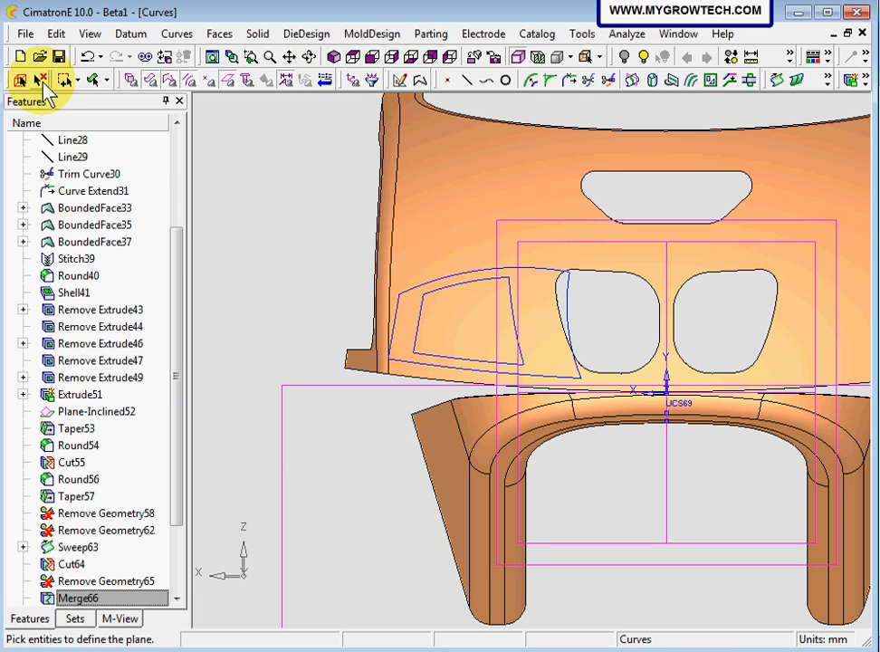
# Step: Set up a new solid Loft using the smaller inner profile as the first section and the larger outline as the second
pyautogui.click(334, 57)
pyautogui.keyDown('ctrl'); pyautogui.moveTo(593, 373); pyautogui.dragTo(494, 523, button='right'); pyautogui.keyUp('ctrl')
pyautogui.keyDown('ctrl'); pyautogui.moveTo(494, 523); pyautogui.dragTo(330, 165, button='middle'); pyautogui.keyUp('ctrl')
pyautogui.keyDown('ctrl'); pyautogui.moveTo(516, 303); pyautogui.dragTo(527, 365, button='right'); pyautogui.keyUp('ctrl')
pyautogui.keyDown('ctrl'); pyautogui.moveTo(528, 365); pyautogui.dragTo(491, 433); pyautogui.keyUp('ctrl')
pyautogui.keyDown('ctrl'); pyautogui.moveTo(492, 433); pyautogui.dragTo(418, 360, button='right'); pyautogui.keyUp('ctrl')
pyautogui.keyDown('ctrl'); pyautogui.moveTo(418, 360); pyautogui.dragTo(429, 405, button='middle'); pyautogui.keyUp('ctrl')
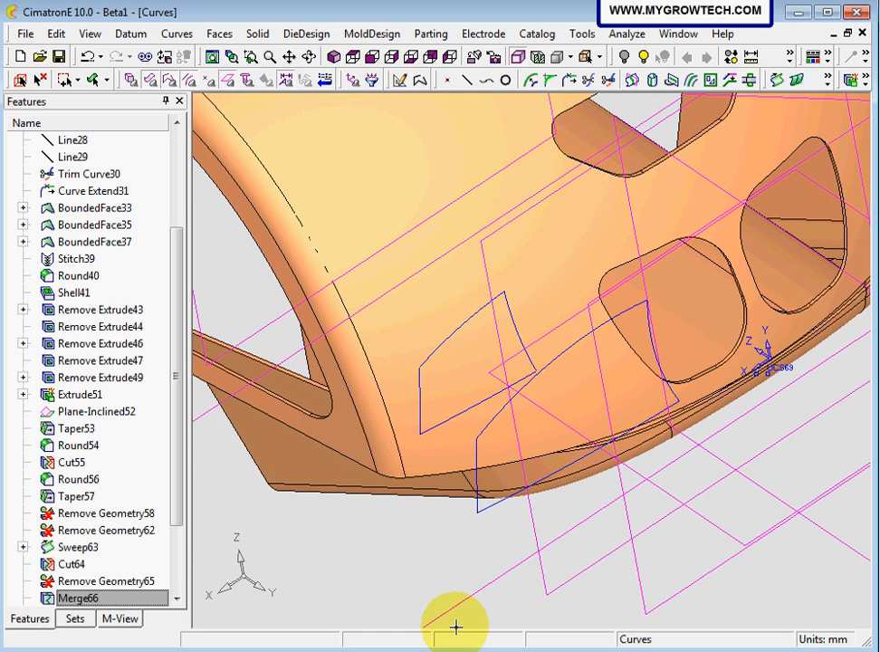
pyautogui.click(258, 34)
pyautogui.moveTo(299, 91)
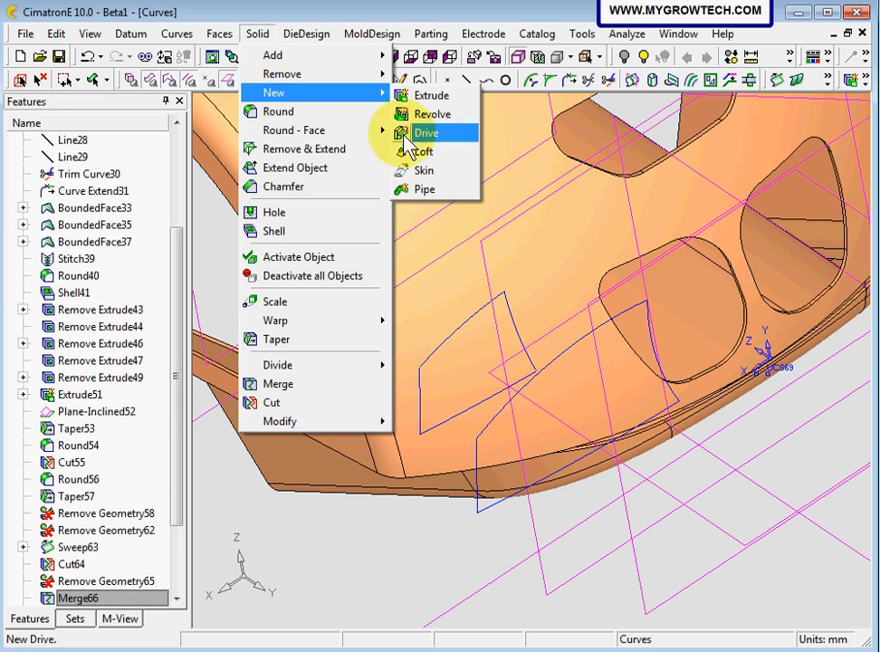
pyautogui.click(428, 152)
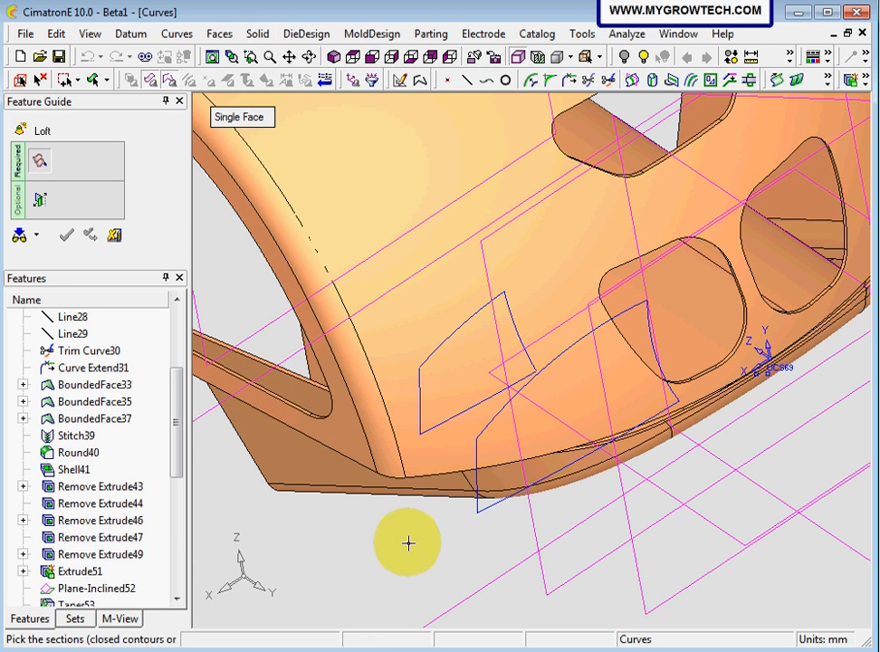
pyautogui.click(428, 365)
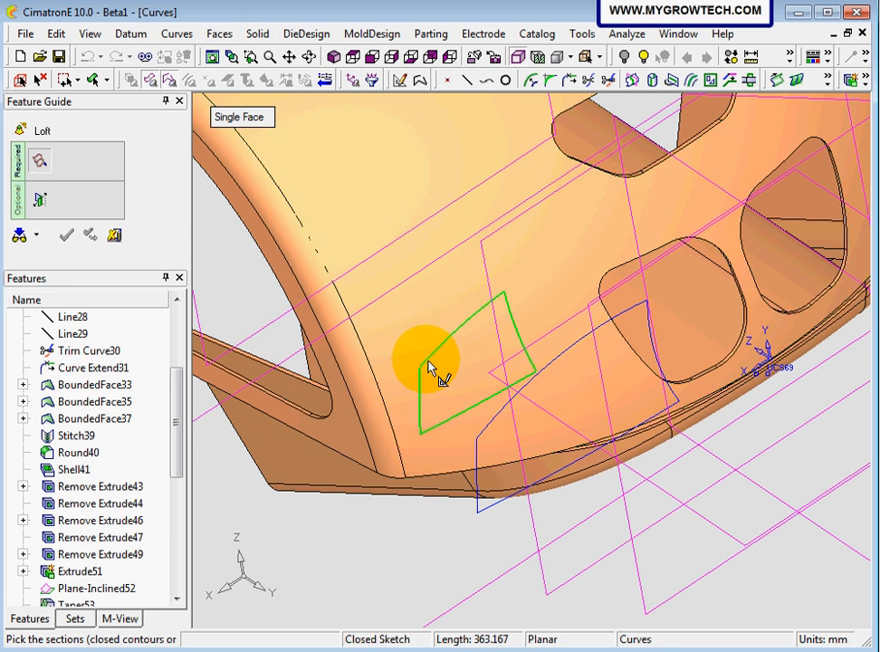
pyautogui.click(487, 435)
pyautogui.keyDown('ctrl'); pyautogui.moveTo(455, 260); pyautogui.dragTo(466, 240); pyautogui.keyUp('ctrl')
pyautogui.keyDown('ctrl'); pyautogui.moveTo(441, 292); pyautogui.dragTo(447, 284, button='middle'); pyautogui.keyUp('ctrl')
pyautogui.keyDown('ctrl'); pyautogui.moveTo(447, 283); pyautogui.dragTo(440, 259); pyautogui.keyUp('ctrl')
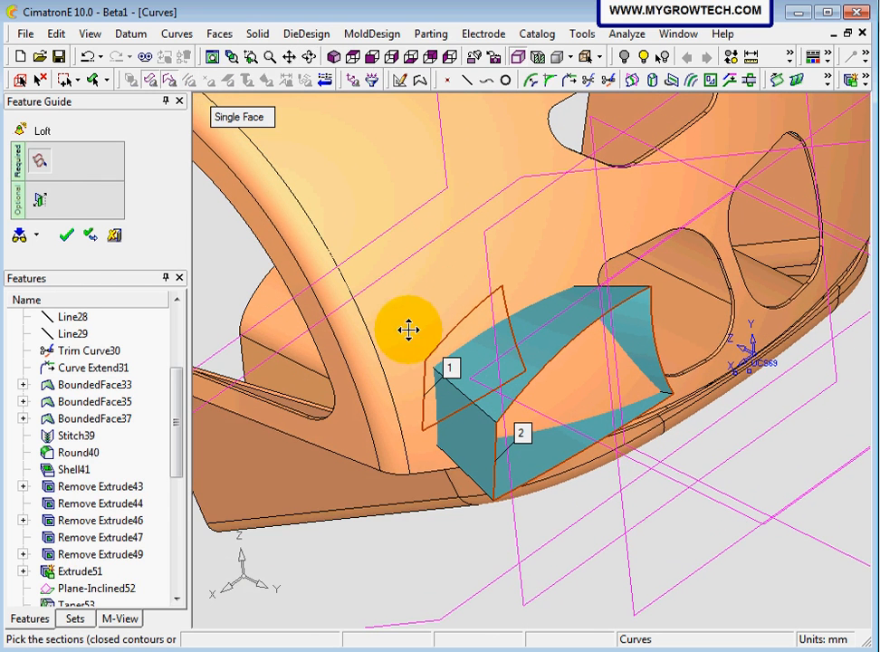
# Step: Set the slope condition of the loft's first section, the smaller profile, to Constant
pyautogui.click(41, 199)
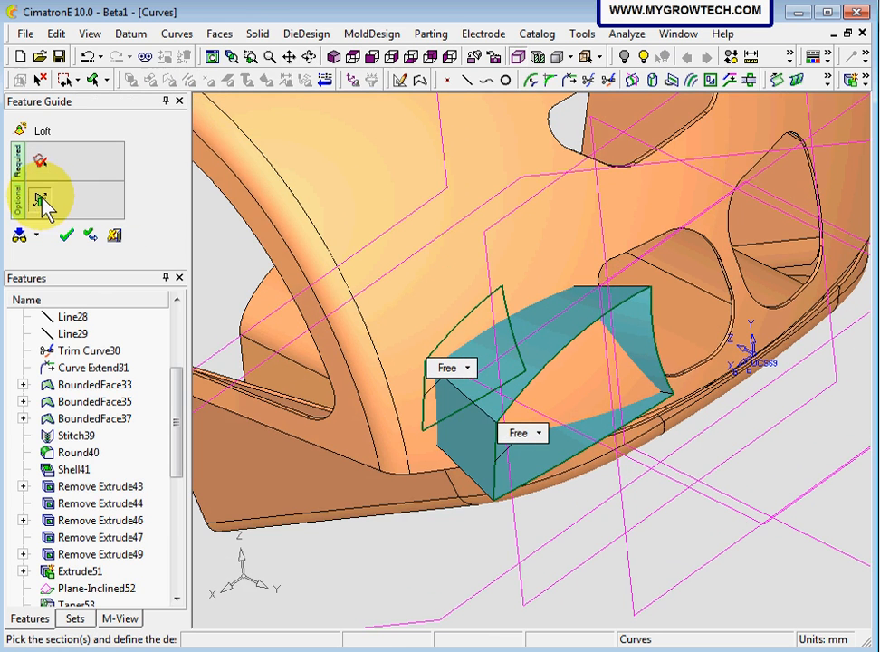
pyautogui.click(471, 369)
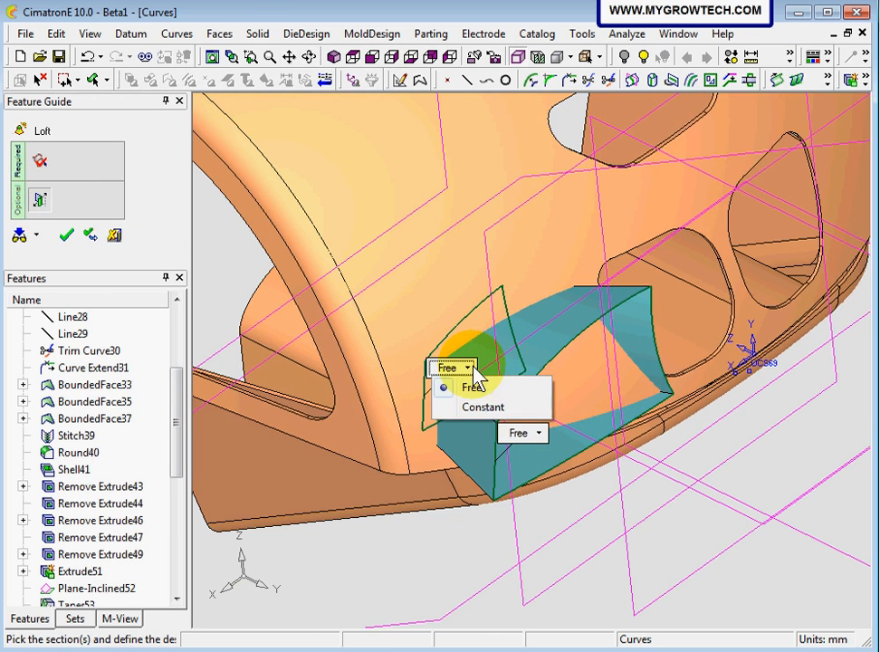
pyautogui.click(482, 407)
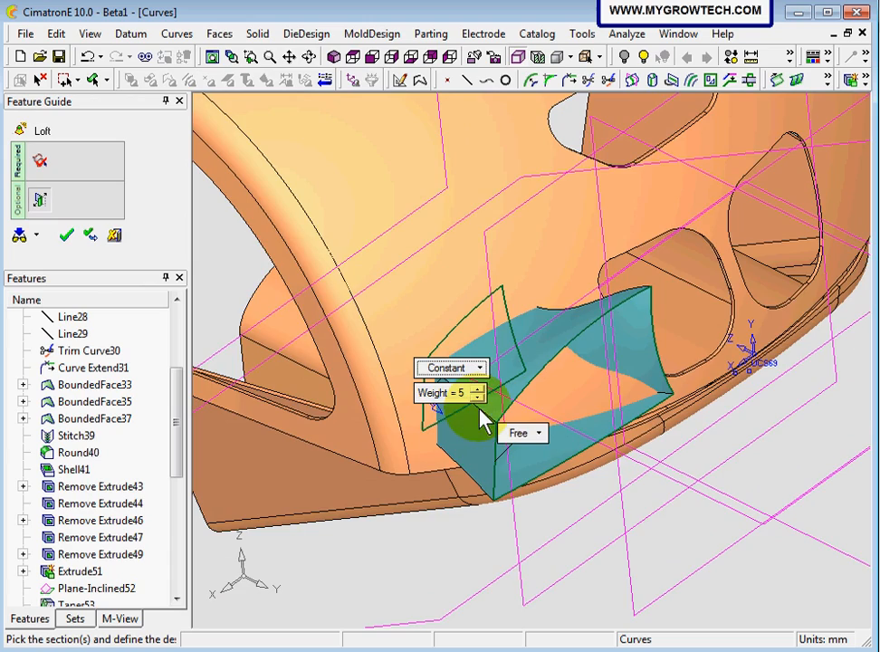
# Step: Set the first section's slope direction along Y and create the loft
pyautogui.keyDown('ctrl'); pyautogui.moveTo(414, 472); pyautogui.dragTo(579, 481, button='middle'); pyautogui.keyUp('ctrl')
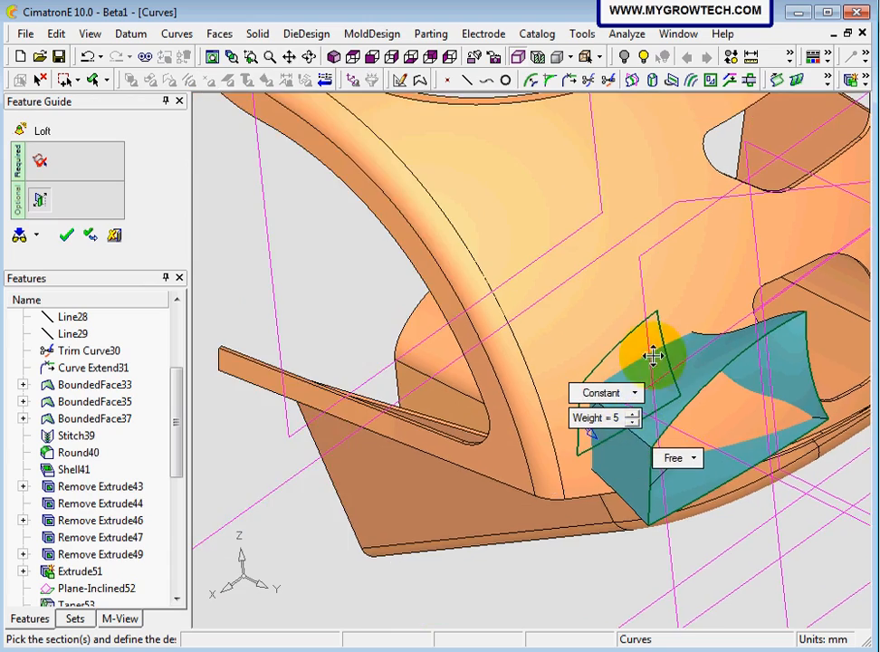
pyautogui.keyDown('ctrl'); pyautogui.moveTo(652, 354); pyautogui.dragTo(702, 385); pyautogui.keyUp('ctrl')
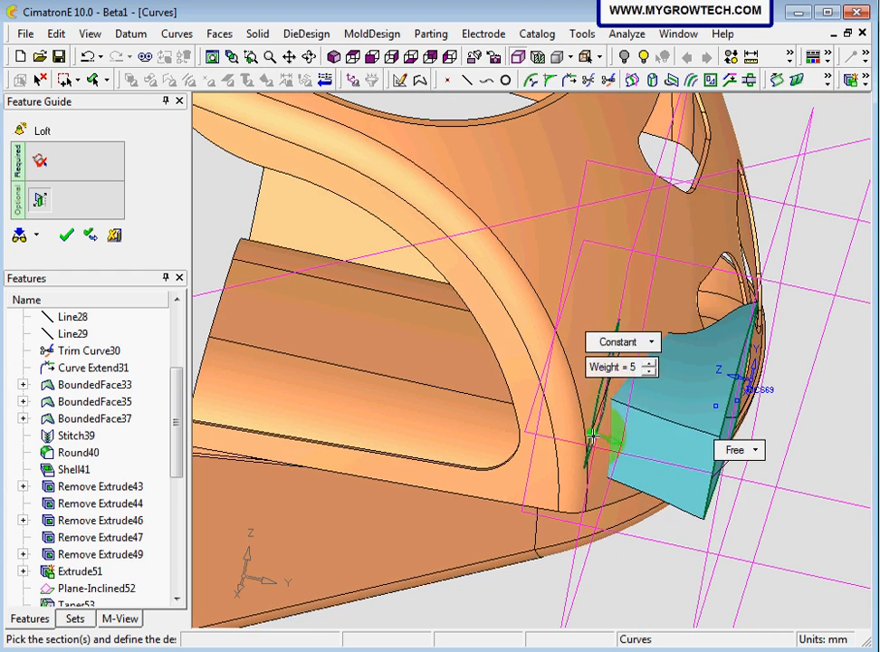
pyautogui.rightClick(590, 435)
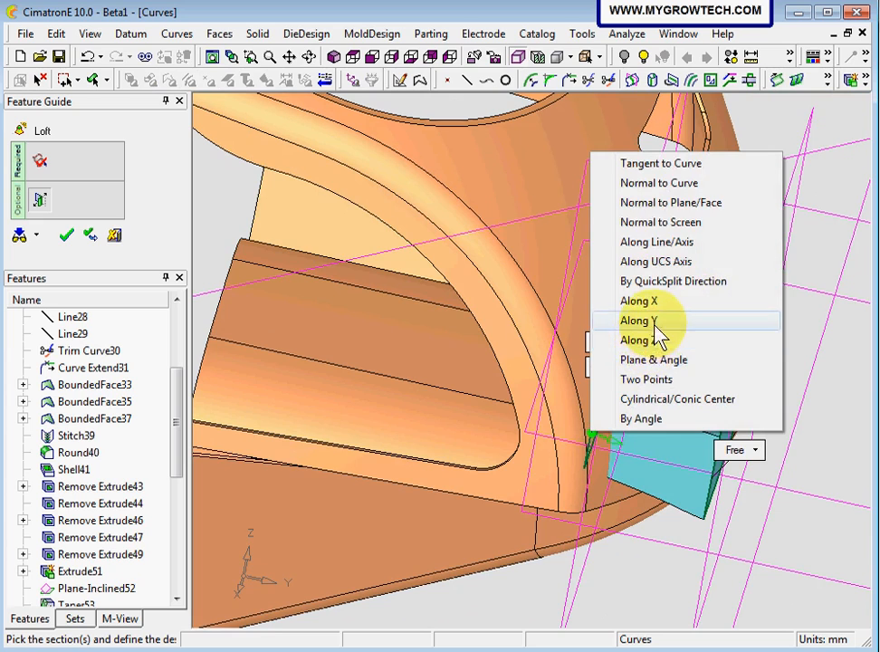
pyautogui.click(659, 323)
pyautogui.keyDown('ctrl'); pyautogui.moveTo(664, 436); pyautogui.dragTo(566, 451); pyautogui.keyUp('ctrl')
pyautogui.keyDown('ctrl'); pyautogui.moveTo(566, 451); pyautogui.dragTo(422, 471, button='middle'); pyautogui.keyUp('ctrl')
pyautogui.keyDown('ctrl'); pyautogui.moveTo(423, 472); pyautogui.dragTo(393, 534, button='right'); pyautogui.keyUp('ctrl')
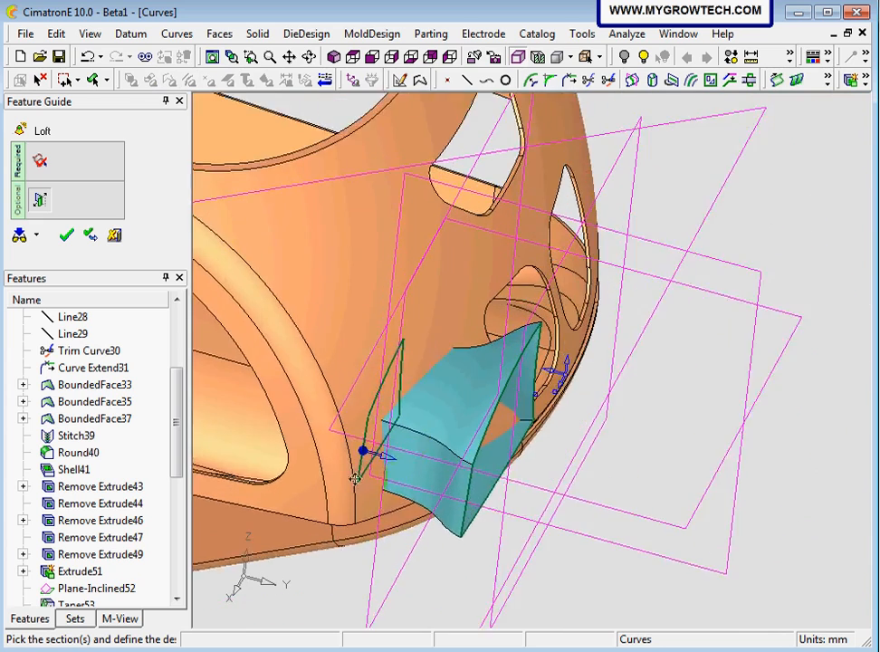
pyautogui.keyDown('ctrl'); pyautogui.moveTo(393, 534); pyautogui.dragTo(456, 480, button='middle'); pyautogui.keyUp('ctrl')
pyautogui.keyDown('ctrl'); pyautogui.moveTo(457, 480); pyautogui.dragTo(579, 401, button='right'); pyautogui.keyUp('ctrl')
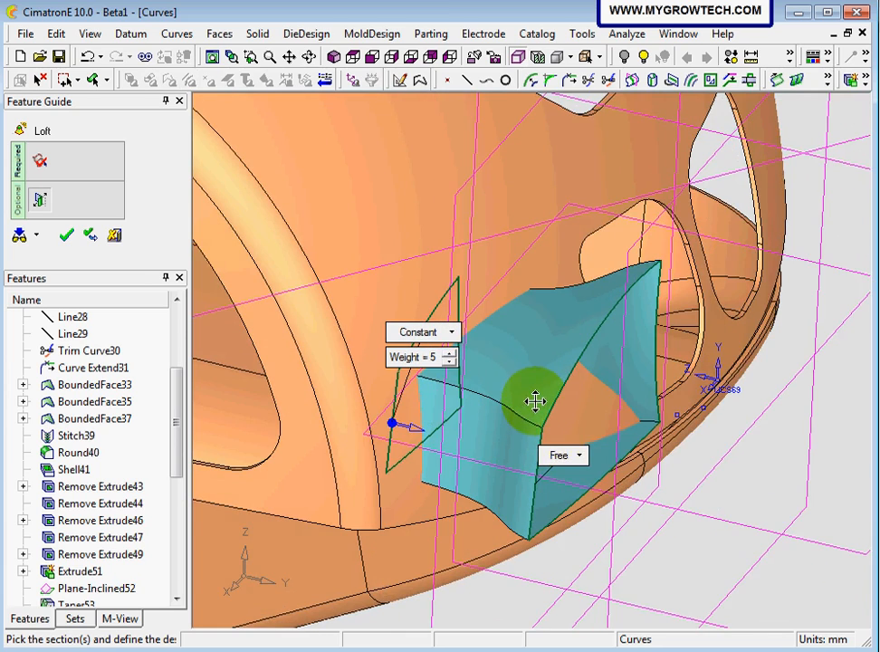
pyautogui.moveTo(535, 400)
pyautogui.keyDown('ctrl'); pyautogui.mouseDown()
pyautogui.moveTo(540, 386)
pyautogui.moveTo(501, 379)
pyautogui.moveTo(536, 391)
pyautogui.mouseUp(); pyautogui.keyUp('ctrl')
pyautogui.click(66, 235)
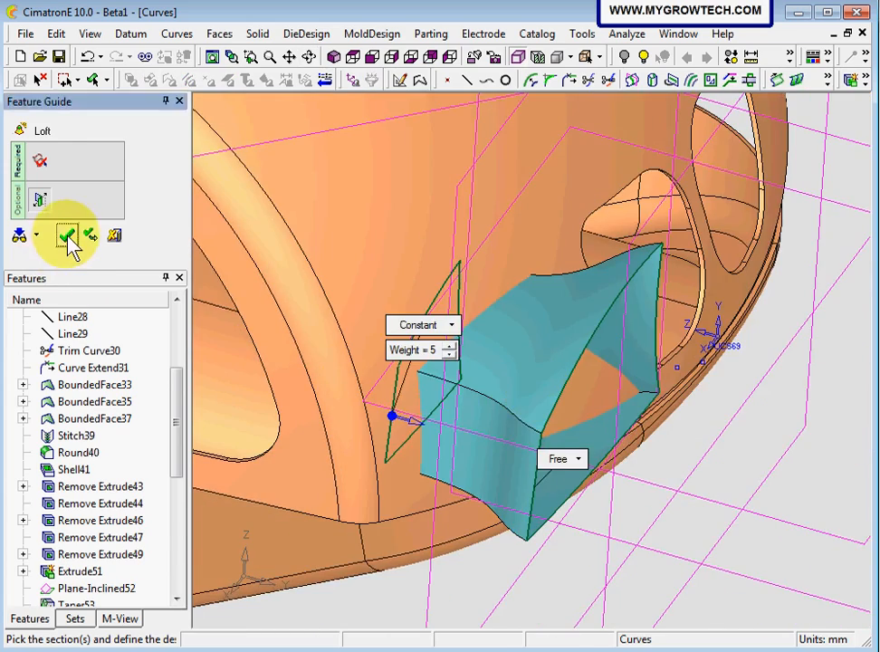
# Step: Select the loft's four corner edges running between the two sections for a constant round with a global radius of 20
pyautogui.keyDown('ctrl'); pyautogui.moveTo(540, 337); pyautogui.dragTo(599, 418); pyautogui.keyUp('ctrl')
pyautogui.keyDown('ctrl'); pyautogui.moveTo(599, 418); pyautogui.dragTo(608, 312, button='right'); pyautogui.keyUp('ctrl')
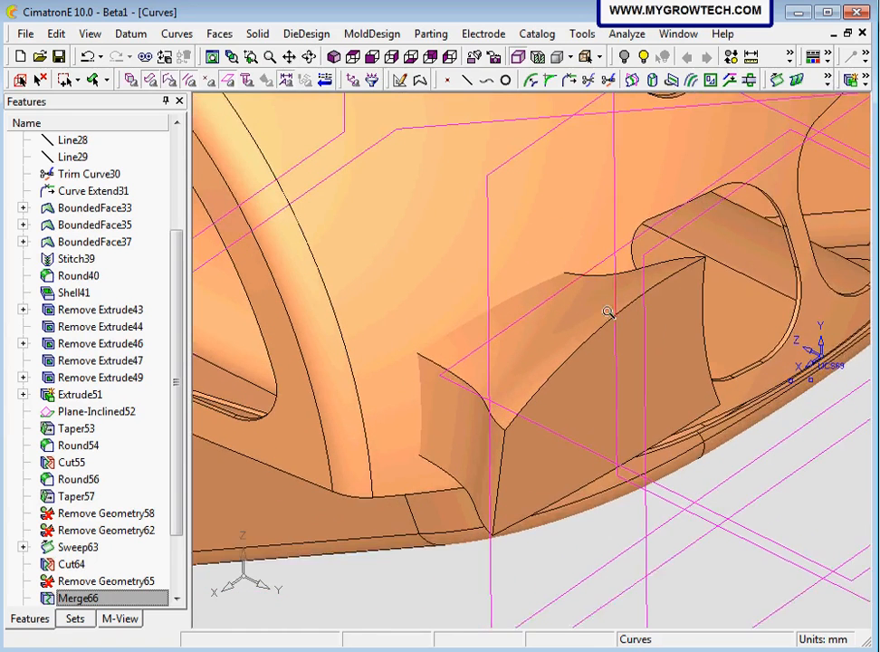
pyautogui.keyDown('ctrl'); pyautogui.moveTo(519, 456); pyautogui.dragTo(519, 463, button='middle'); pyautogui.keyUp('ctrl')
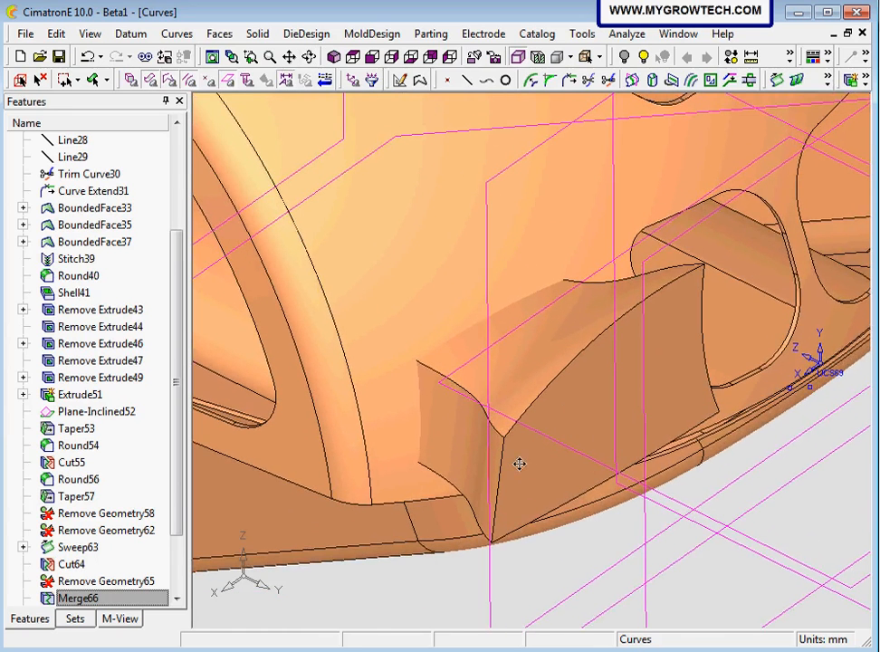
pyautogui.keyDown('ctrl'); pyautogui.moveTo(457, 389); pyautogui.dragTo(477, 295, button='right'); pyautogui.keyUp('ctrl')
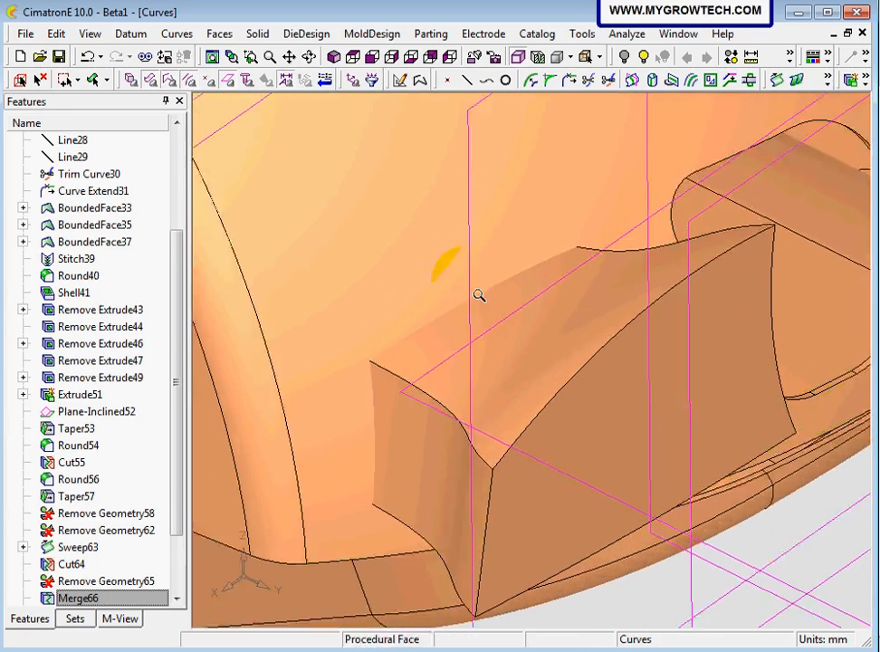
pyautogui.keyDown('ctrl'); pyautogui.moveTo(429, 314); pyautogui.dragTo(385, 268, button='middle'); pyautogui.keyUp('ctrl')
pyautogui.keyDown('ctrl'); pyautogui.moveTo(384, 268); pyautogui.dragTo(418, 261); pyautogui.keyUp('ctrl')
pyautogui.click(258, 34)
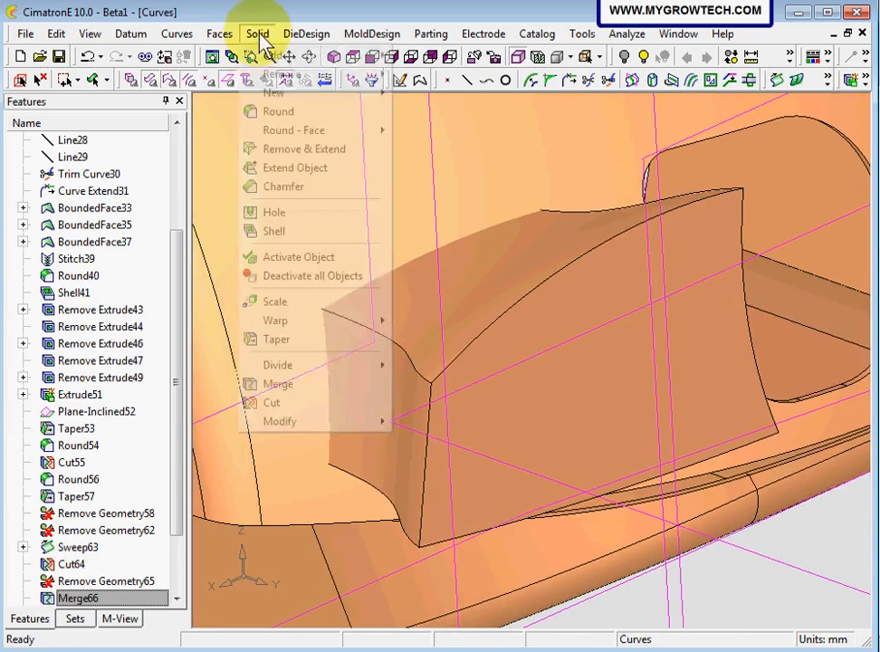
pyautogui.click(267, 112)
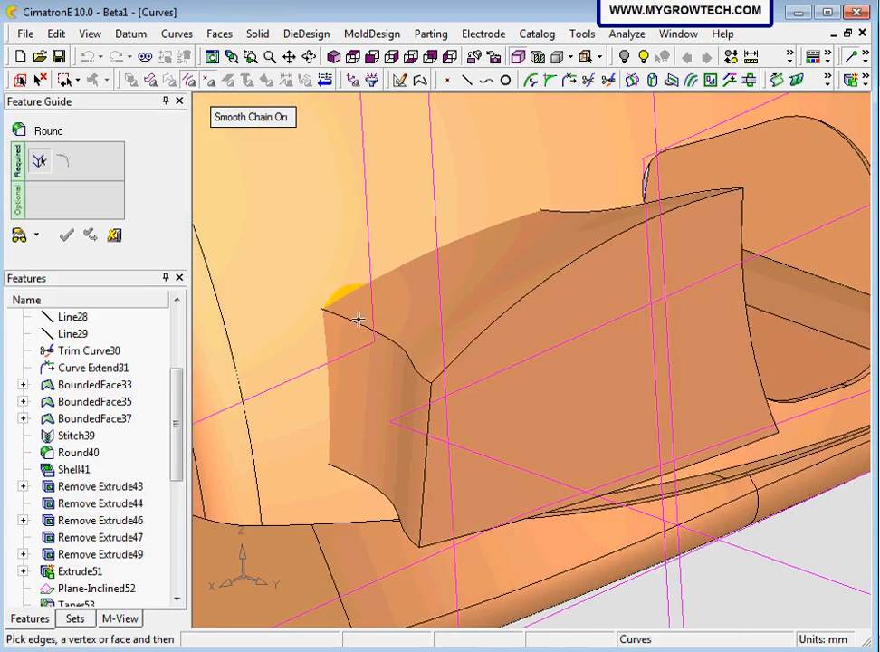
pyautogui.click(359, 330)
pyautogui.moveTo(380, 484); pyautogui.dragTo(615, 281, button='middle')
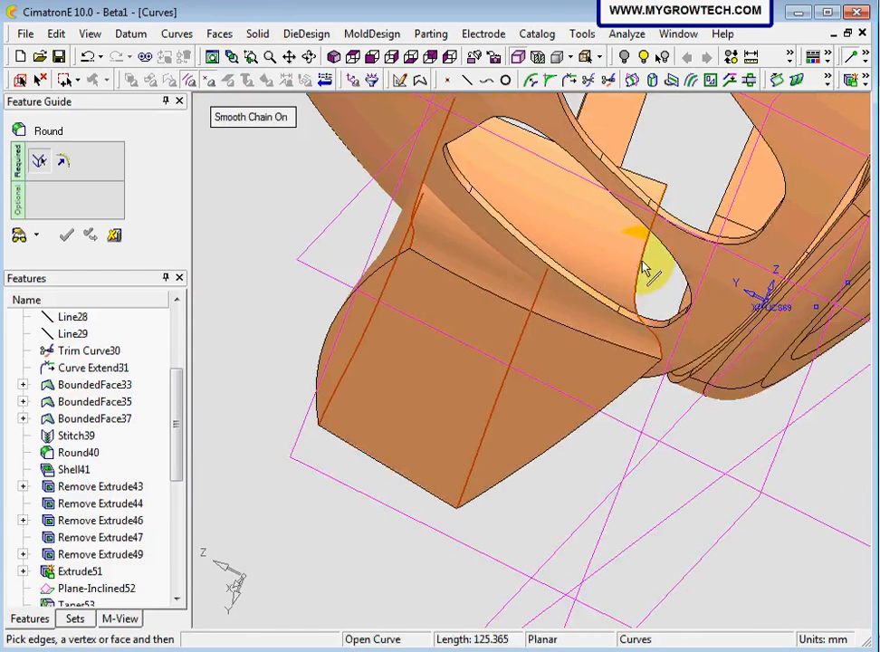
pyautogui.moveTo(501, 272); pyautogui.dragTo(453, 305, button='middle')
pyautogui.click(452, 295)
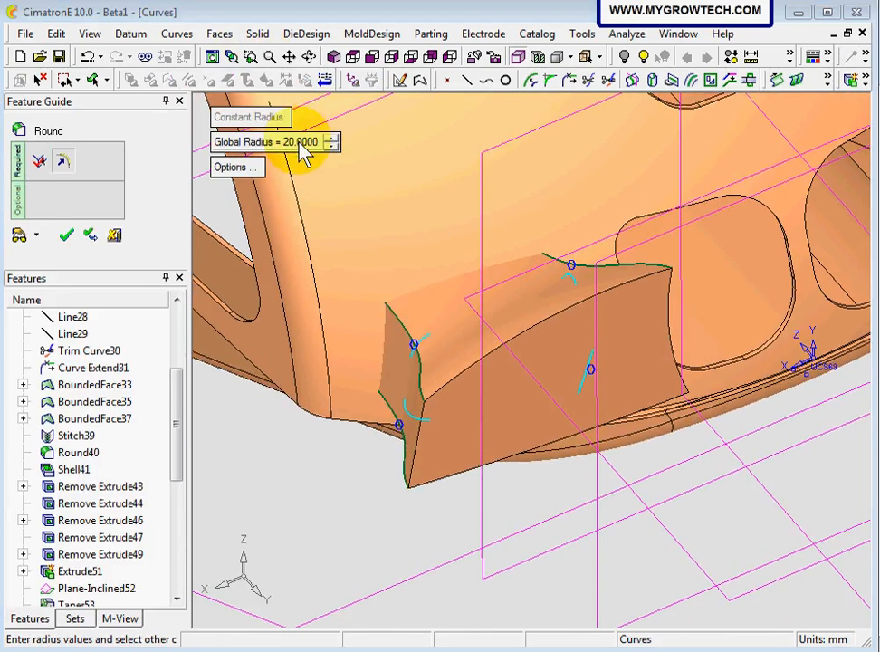
# Step: Preview the round on the loft's four corner edges and apply it
pyautogui.click(19, 236)
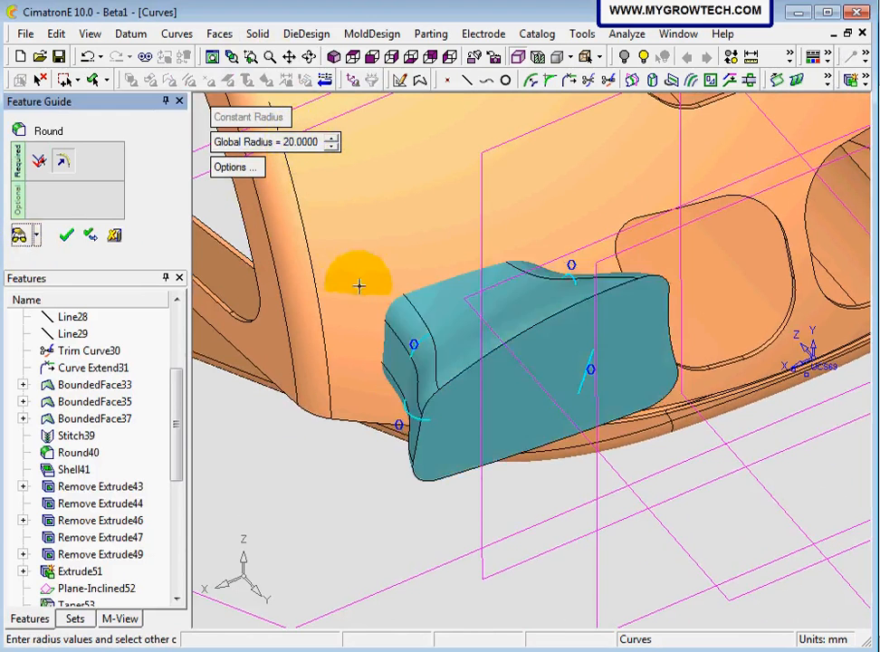
pyautogui.moveTo(359, 285); pyautogui.dragTo(517, 309, button='middle')
pyautogui.keyDown('ctrl'); pyautogui.moveTo(438, 300); pyautogui.dragTo(440, 322, button='right'); pyautogui.keyUp('ctrl')
pyautogui.keyDown('ctrl'); pyautogui.moveTo(440, 322); pyautogui.dragTo(441, 334, button='middle'); pyautogui.keyUp('ctrl')
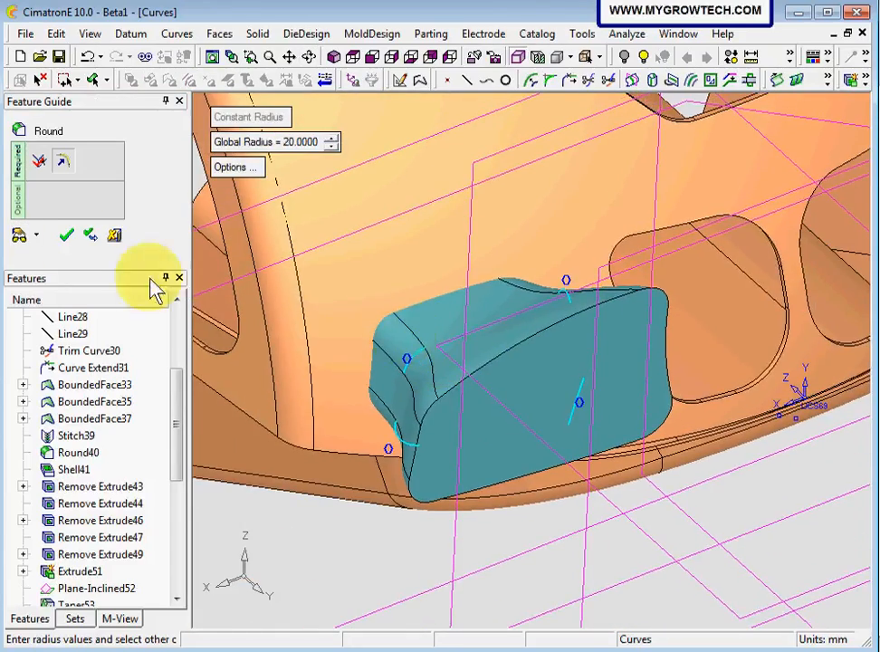
pyautogui.click(65, 237)
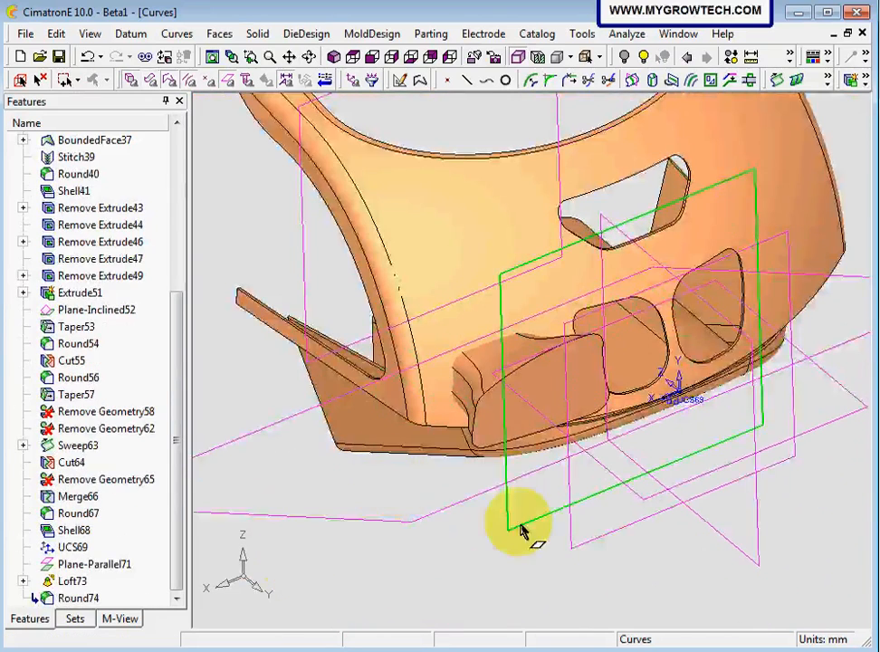
# Step: Offset the rounded loft body's faces outward by a global offset of 3, with Don't Extend and Keep Original set
pyautogui.scroll(3, 475, 406)
pyautogui.click(219, 34)
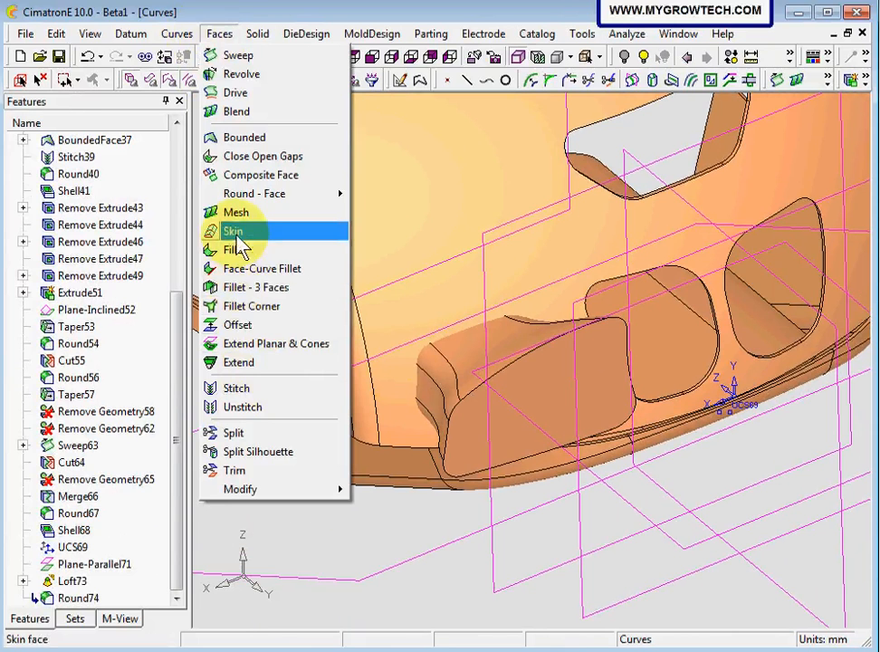
pyautogui.click(258, 326)
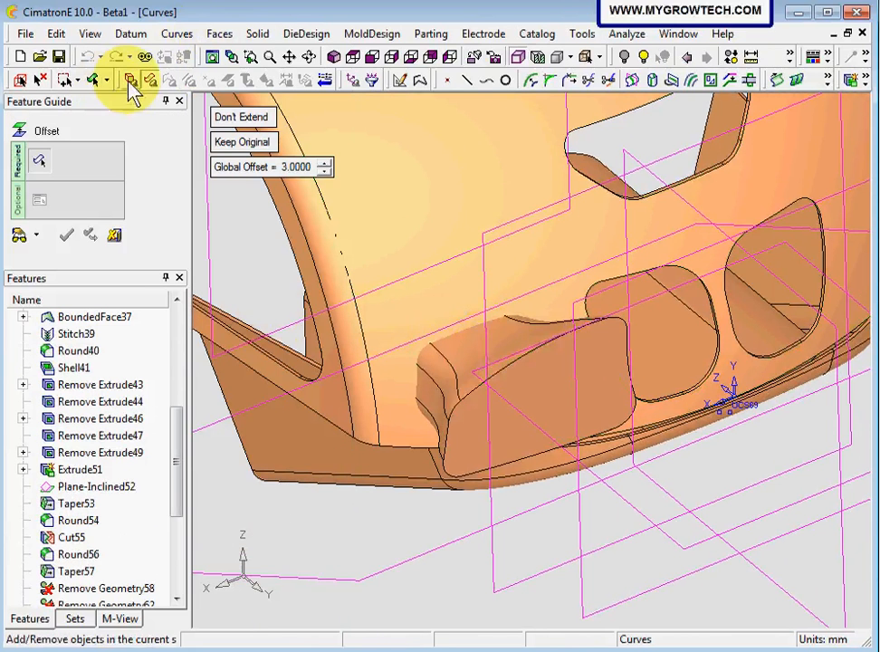
pyautogui.click(444, 389)
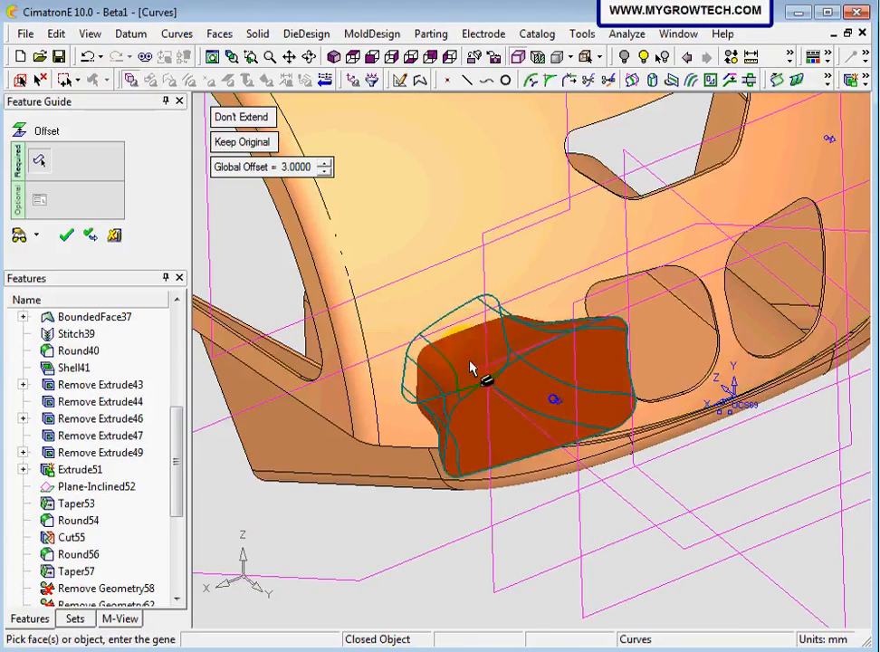
pyautogui.moveTo(479, 361); pyautogui.dragTo(384, 201, button='middle')
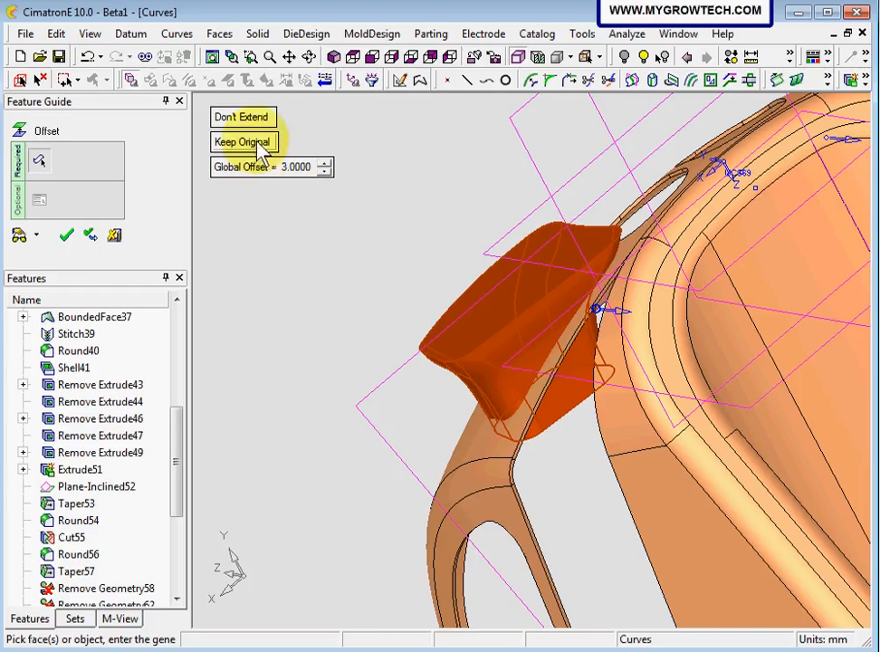
pyautogui.click(24, 236)
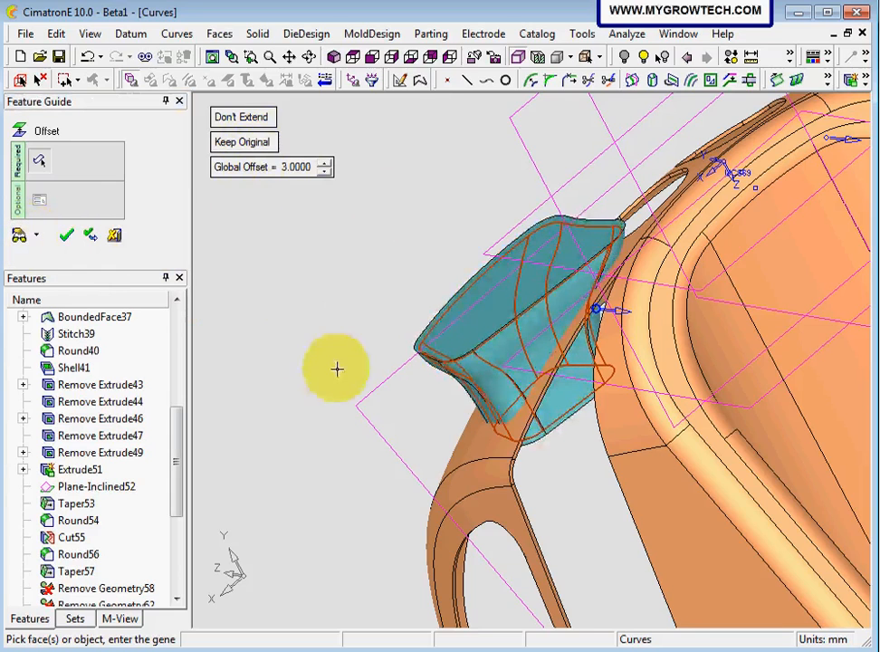
pyautogui.keyDown('ctrl'); pyautogui.moveTo(337, 369); pyautogui.dragTo(377, 314, button='right'); pyautogui.keyUp('ctrl')
pyautogui.keyDown('ctrl'); pyautogui.moveTo(378, 314); pyautogui.dragTo(384, 337, button='middle'); pyautogui.keyUp('ctrl')
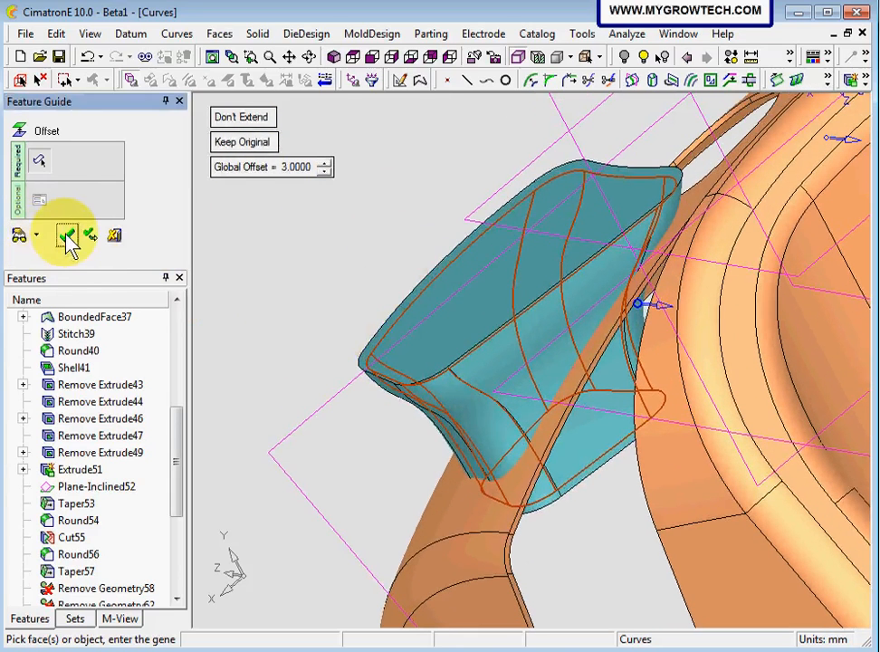
pyautogui.click(67, 237)
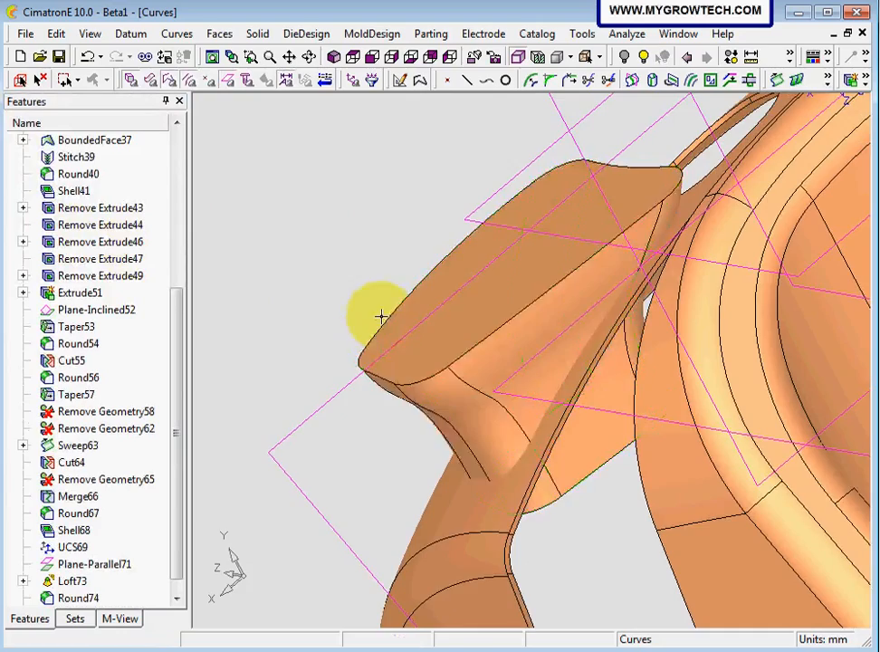
# Step: Make the outer offset body around the rounded loft transparent
pyautogui.moveTo(382, 314)
pyautogui.keyDown('ctrl'); pyautogui.mouseDown()
pyautogui.moveTo(354, 229)
pyautogui.moveTo(406, 208)
pyautogui.moveTo(399, 193)
pyautogui.moveTo(500, 422)
pyautogui.moveTo(468, 406)
pyautogui.mouseUp(); pyautogui.keyUp('ctrl')
pyautogui.keyDown('ctrl'); pyautogui.moveTo(468, 406); pyautogui.dragTo(477, 281, button='right'); pyautogui.keyUp('ctrl')
pyautogui.keyDown('ctrl'); pyautogui.moveTo(477, 362); pyautogui.dragTo(464, 402, button='middle'); pyautogui.keyUp('ctrl')
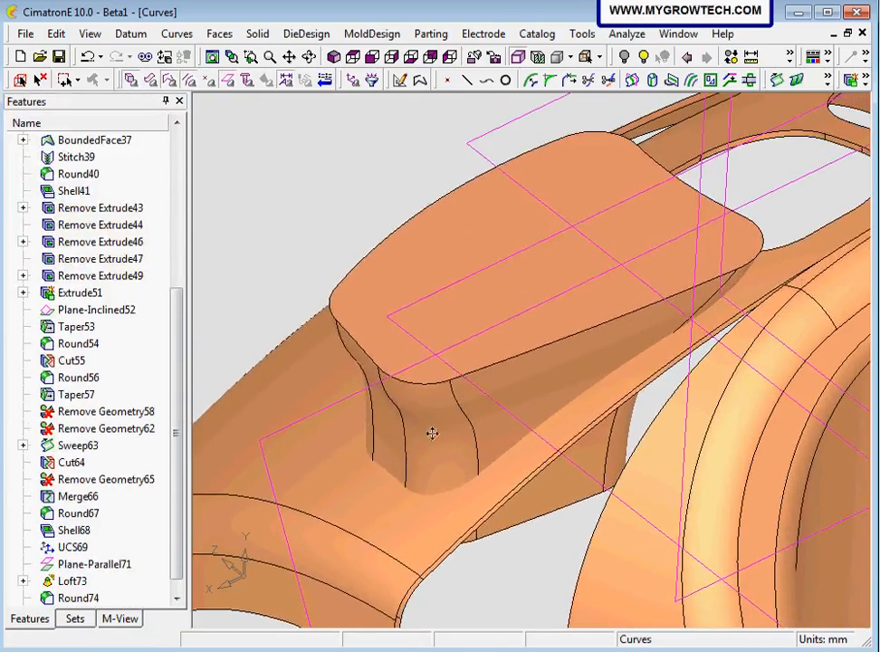
pyautogui.click(367, 294)
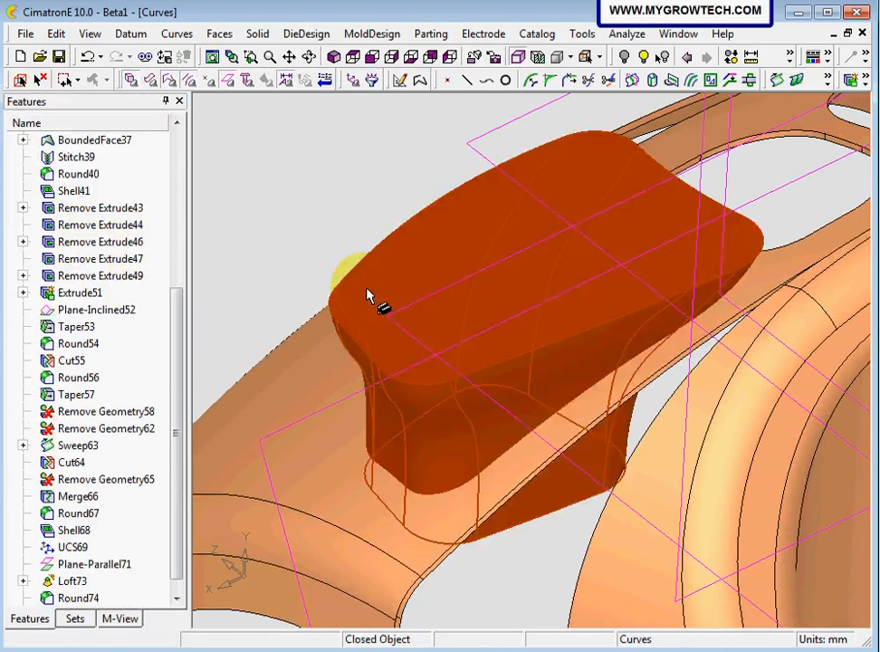
pyautogui.click(584, 80)
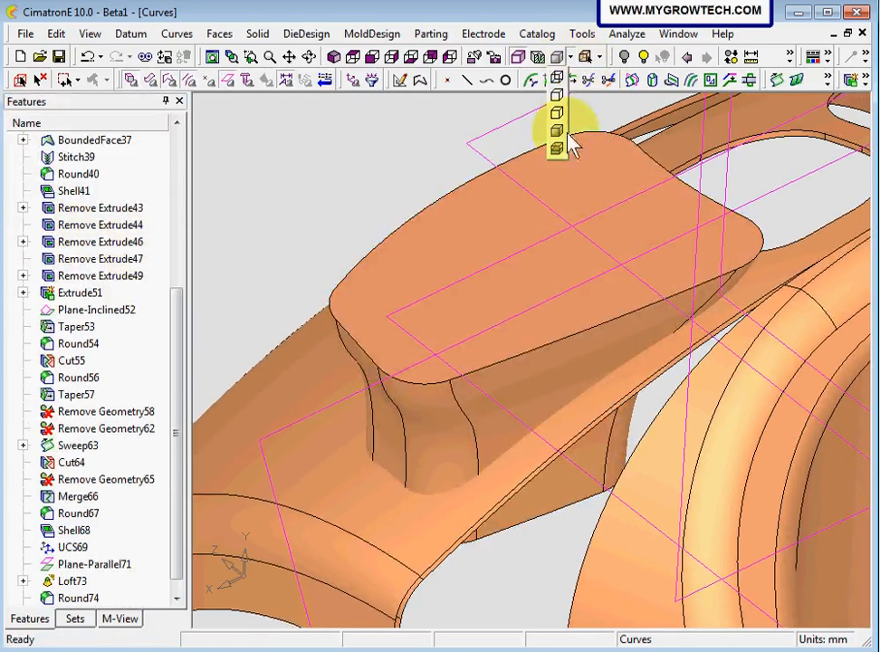
pyautogui.click(558, 148)
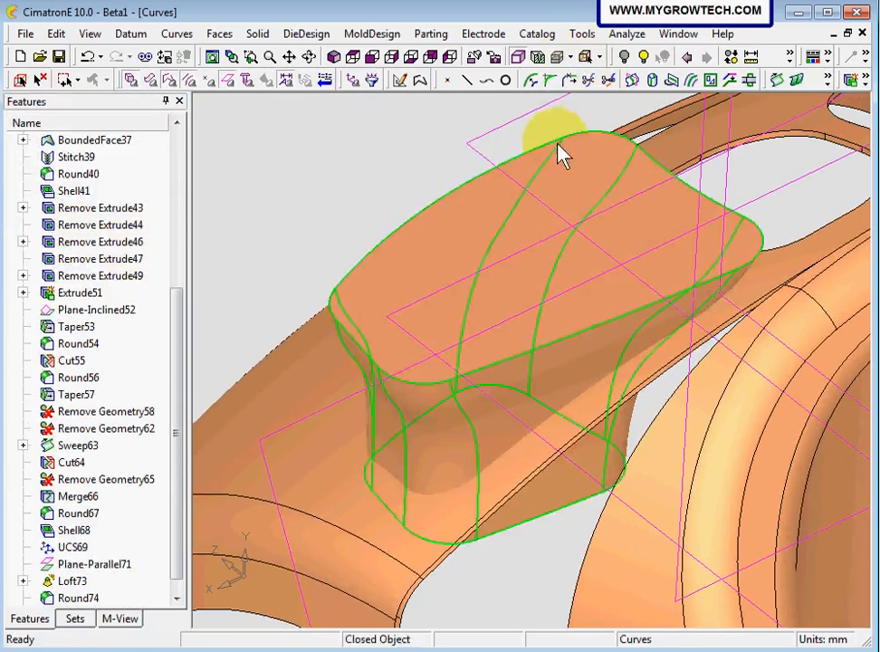
pyautogui.click(372, 217)
pyautogui.click(383, 274)
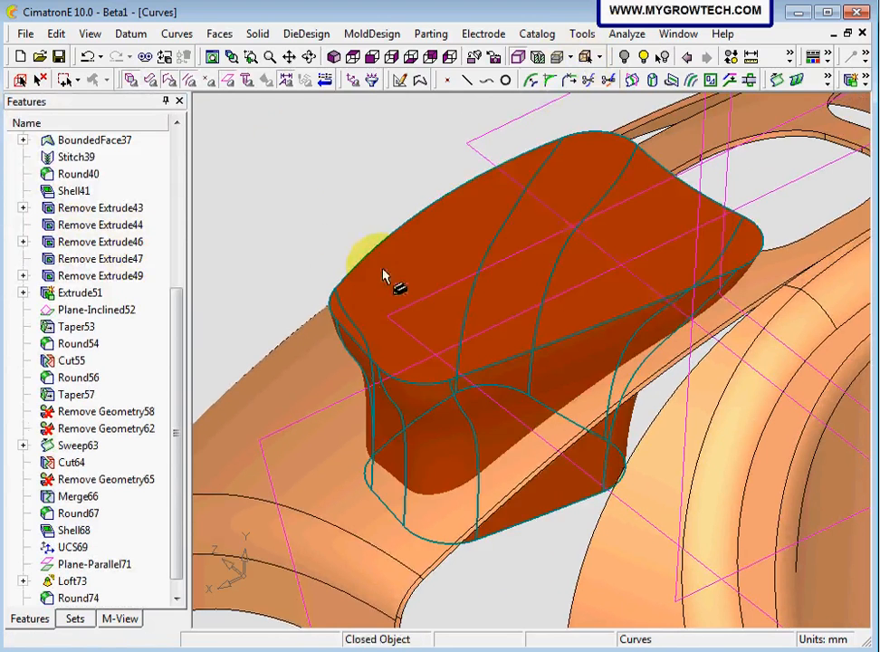
pyautogui.click(571, 98)
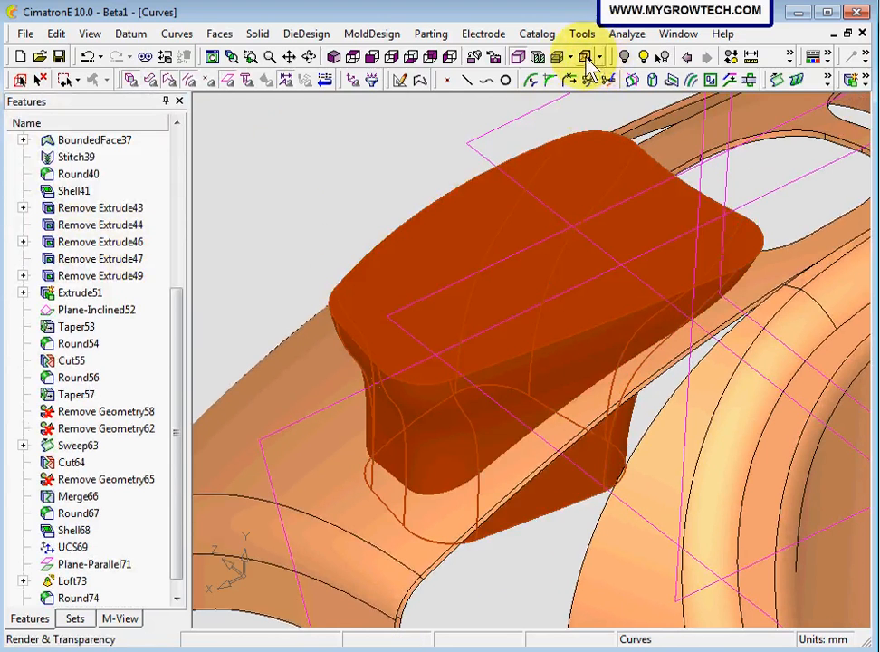
pyautogui.click(585, 57)
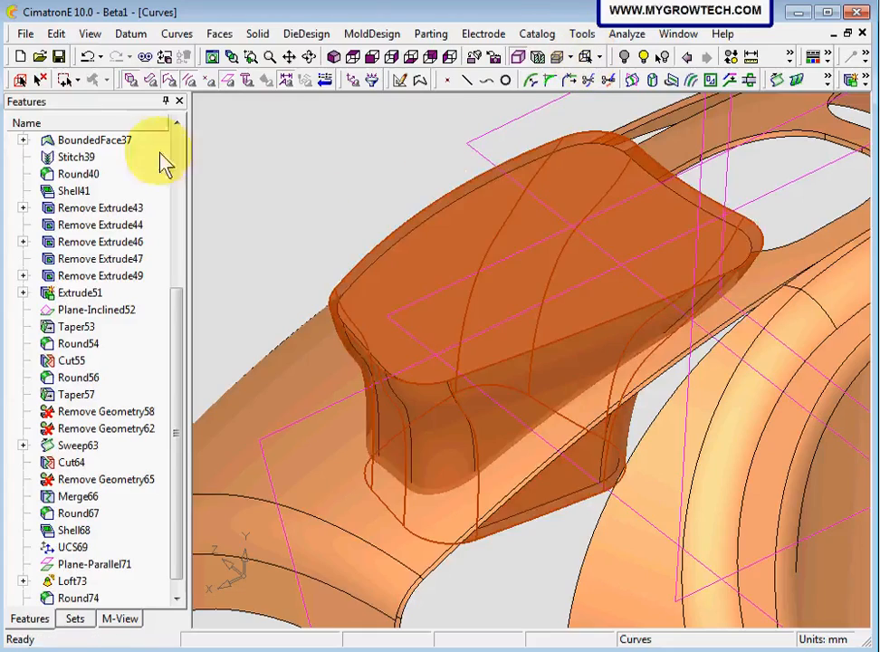
pyautogui.click(24, 81)
# Step: Hide the chair back shell and the lower body, leaving the loft and its offset body displayed
pyautogui.moveTo(298, 271); pyautogui.dragTo(386, 365, button='middle')
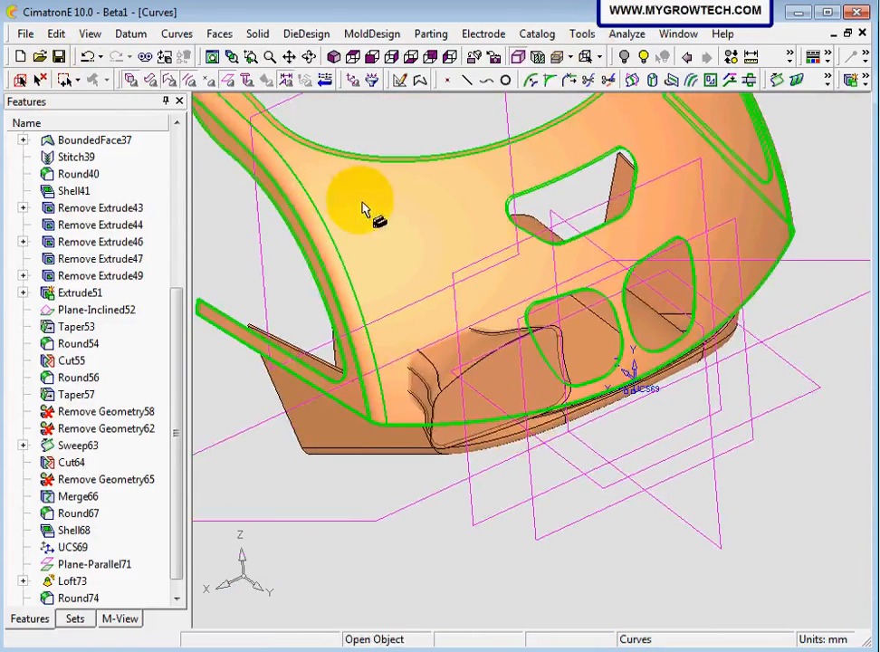
pyautogui.moveTo(392, 258)
pyautogui.mouseDown(button='middle')
pyautogui.moveTo(401, 192)
pyautogui.moveTo(394, 237)
pyautogui.mouseUp(button='middle')
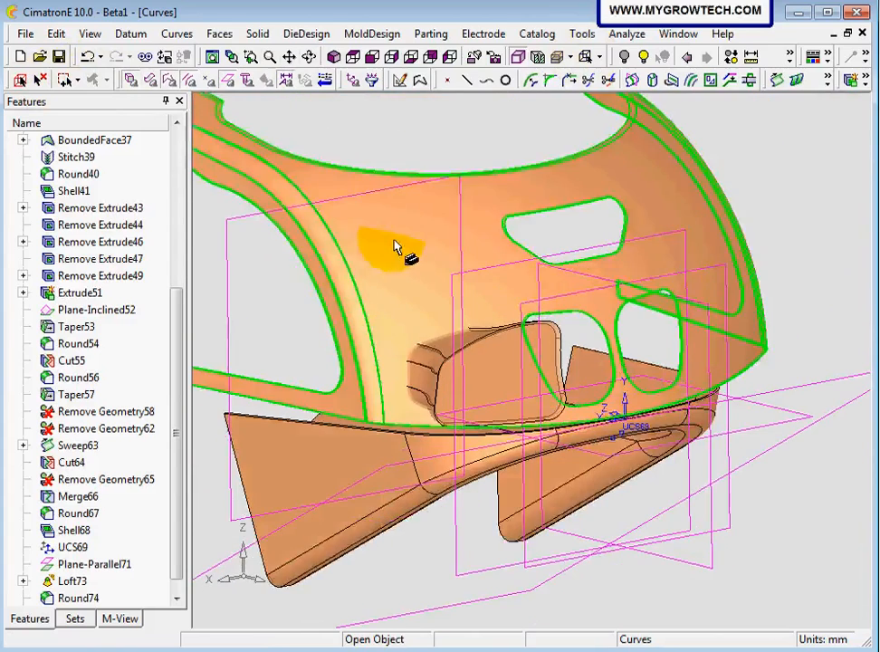
pyautogui.click(393, 242)
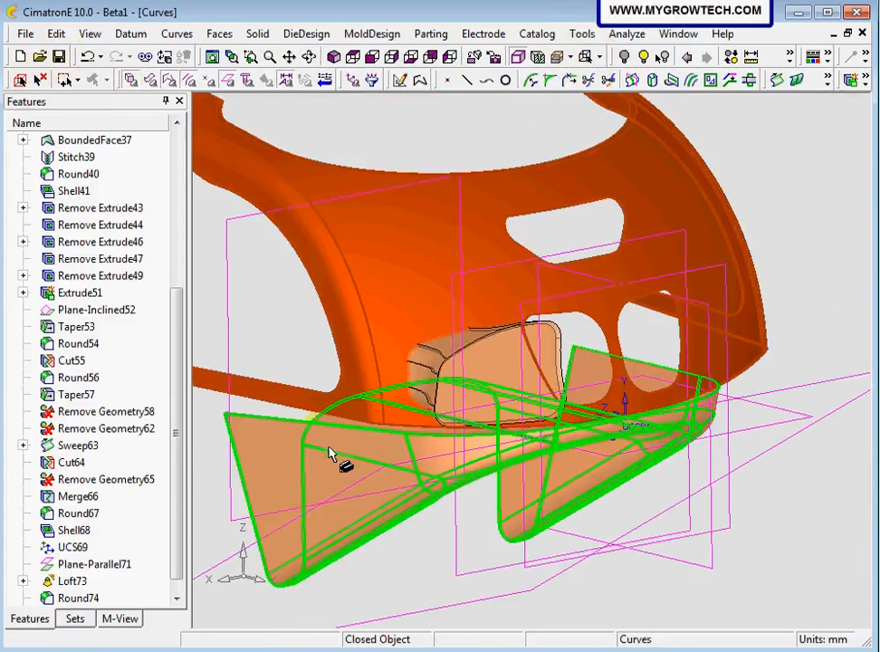
pyautogui.click(332, 452)
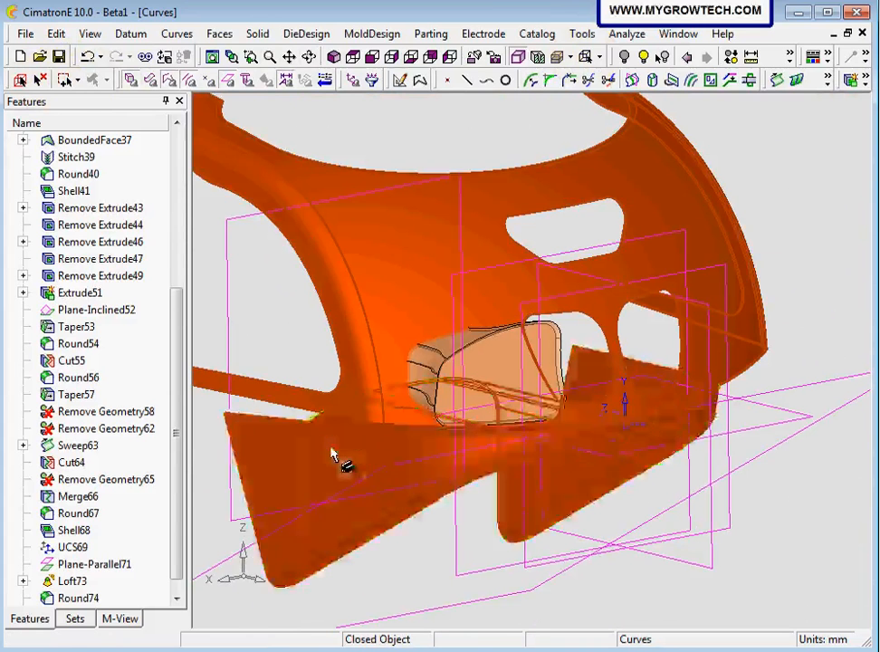
pyautogui.click(624, 58)
# Step: Copy the loft and its offset body by mirroring them across the chair back's vertical centre plane, with Merge Off
pyautogui.moveTo(524, 158); pyautogui.dragTo(320, 210, button='middle')
pyautogui.click(57, 35)
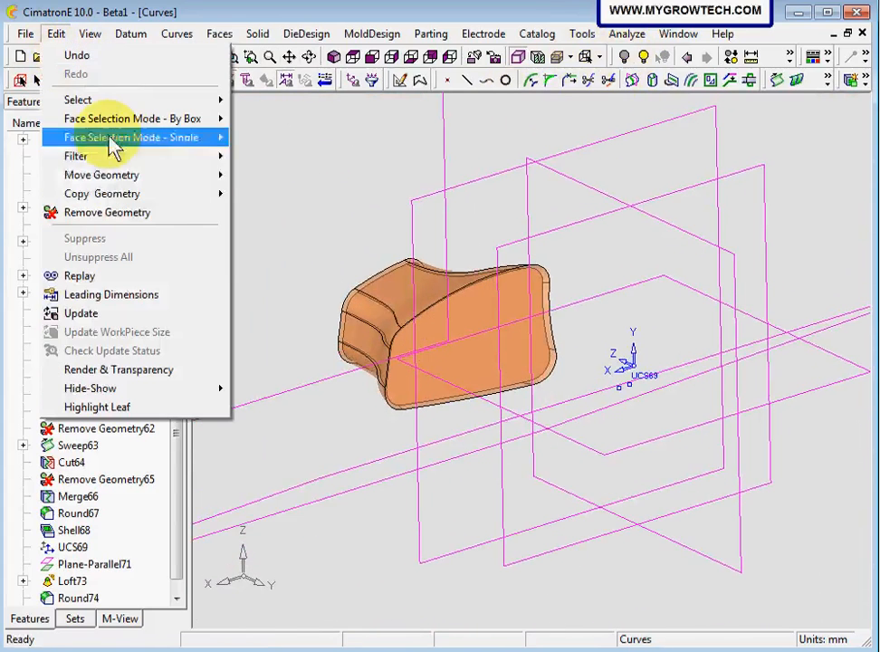
pyautogui.moveTo(122, 194)
pyautogui.click(265, 271)
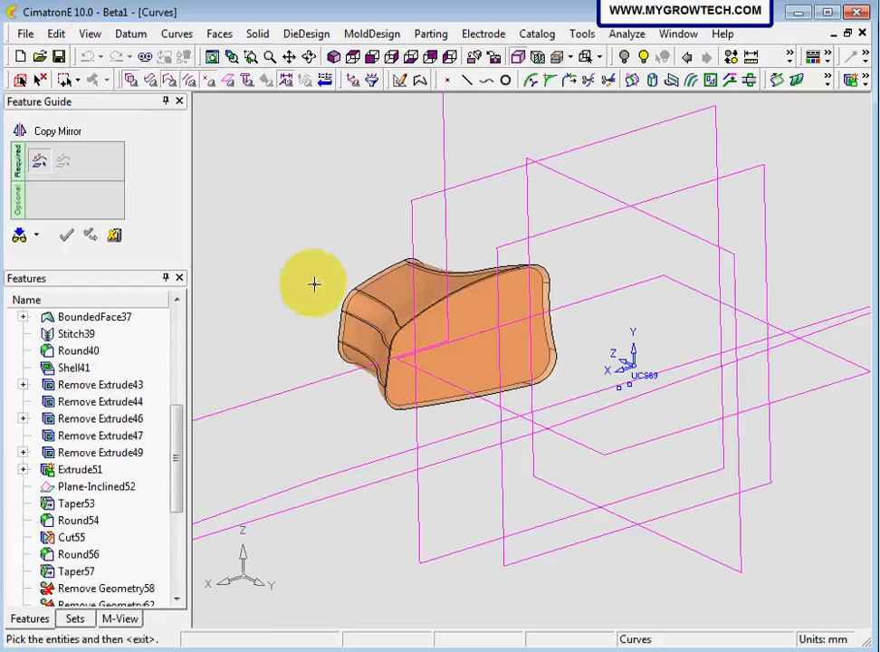
pyautogui.moveTo(319, 257); pyautogui.dragTo(380, 333)
pyautogui.keyDown('ctrl'); pyautogui.moveTo(352, 200); pyautogui.dragTo(322, 207); pyautogui.keyUp('ctrl')
pyautogui.middleClick(322, 206)
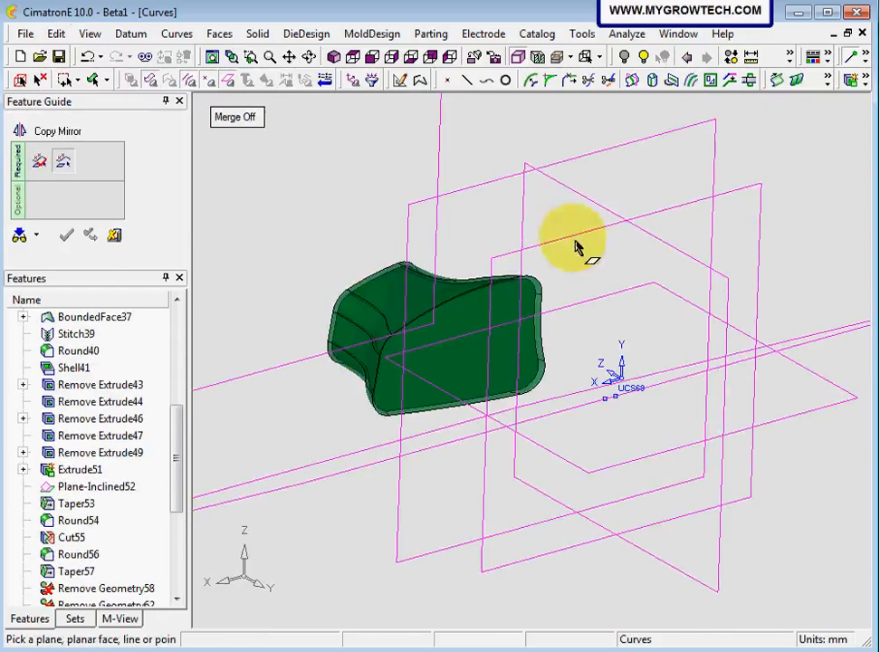
pyautogui.click(651, 241)
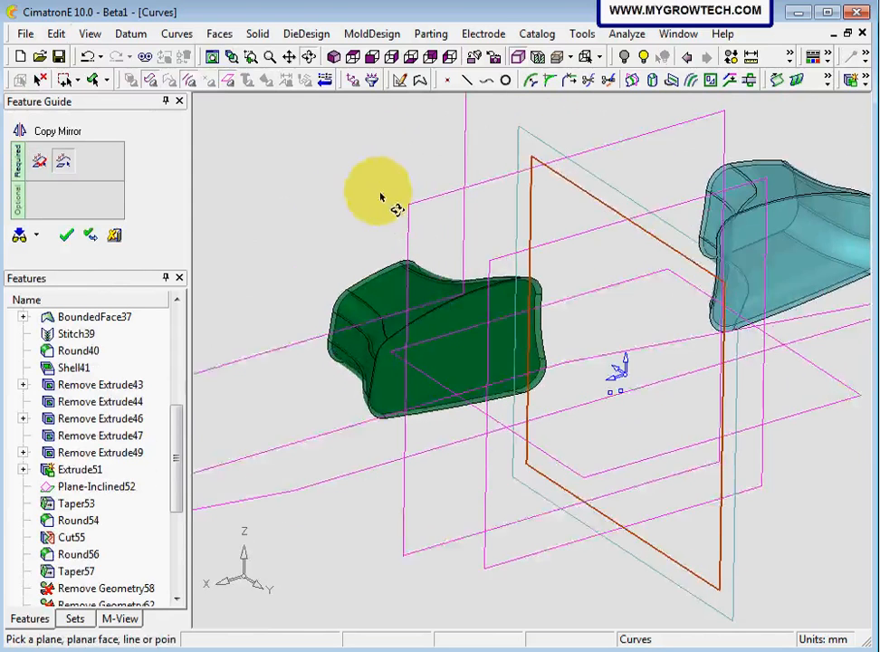
pyautogui.click(68, 236)
# Step: Show the hidden chair back shell and lower body again
pyautogui.keyDown('ctrl'); pyautogui.moveTo(405, 216); pyautogui.dragTo(391, 268); pyautogui.keyUp('ctrl')
pyautogui.click(642, 57)
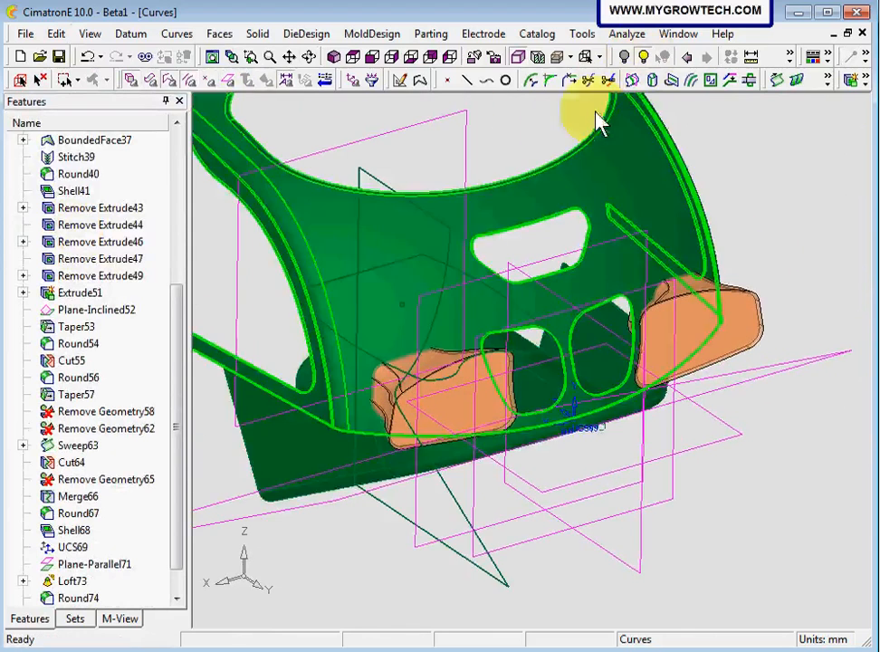
pyautogui.click(369, 243)
pyautogui.click(268, 445)
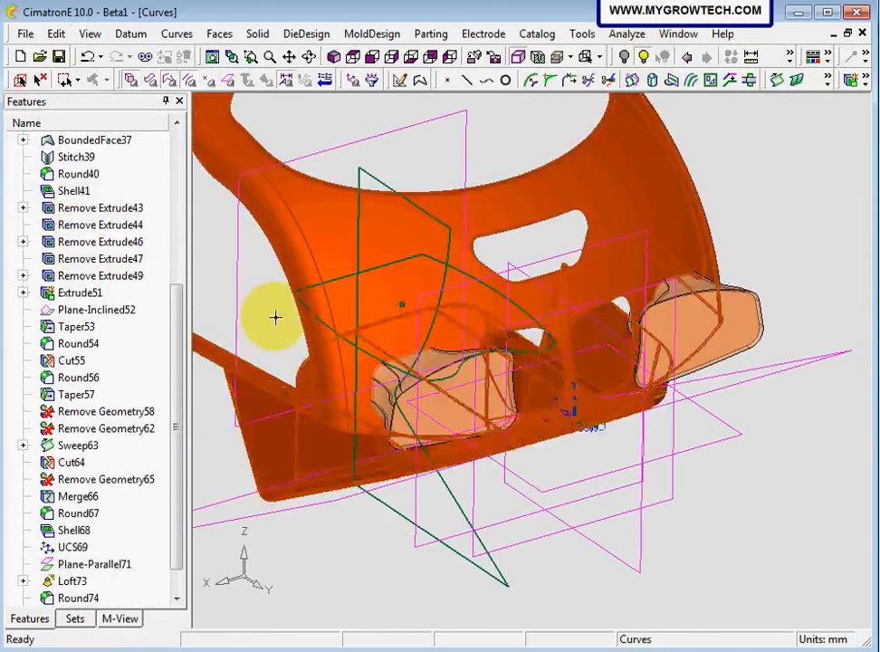
pyautogui.middleClick(275, 316)
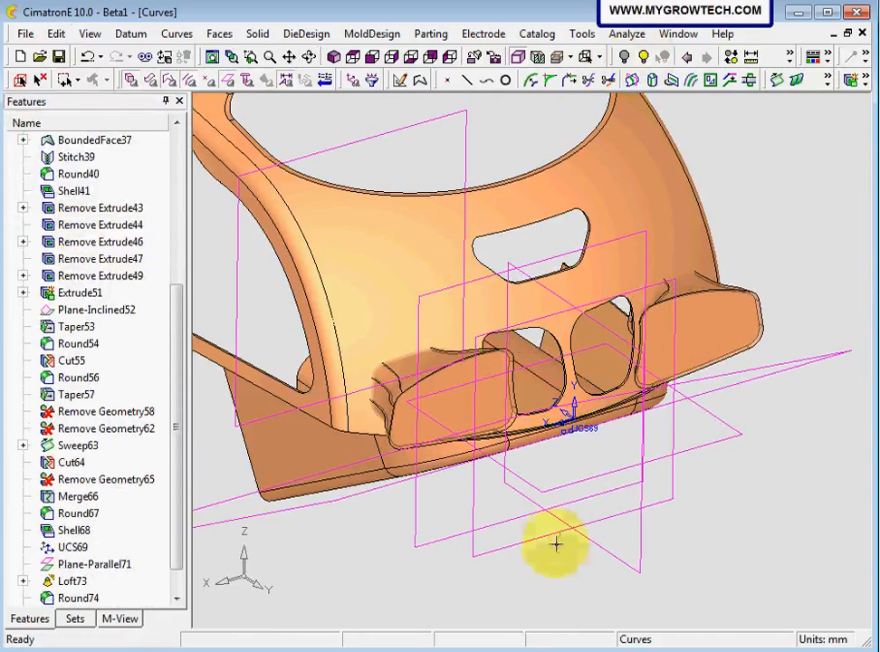
# Step: Isolate the chair back shell and the transparent offset bodies by hiding all other objects
pyautogui.moveTo(555, 544); pyautogui.dragTo(428, 319, button='middle')
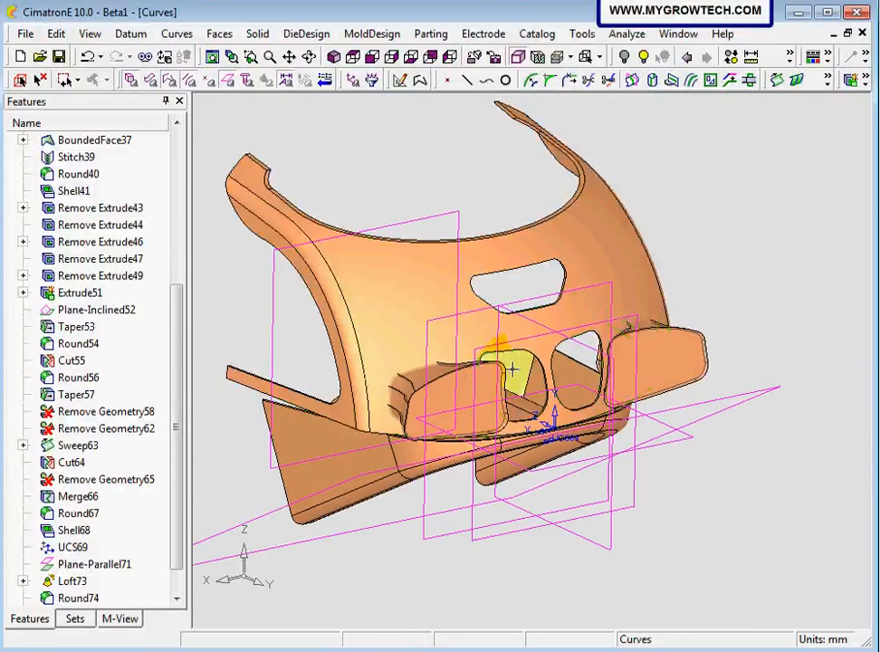
pyautogui.click(507, 389)
pyautogui.click(385, 297)
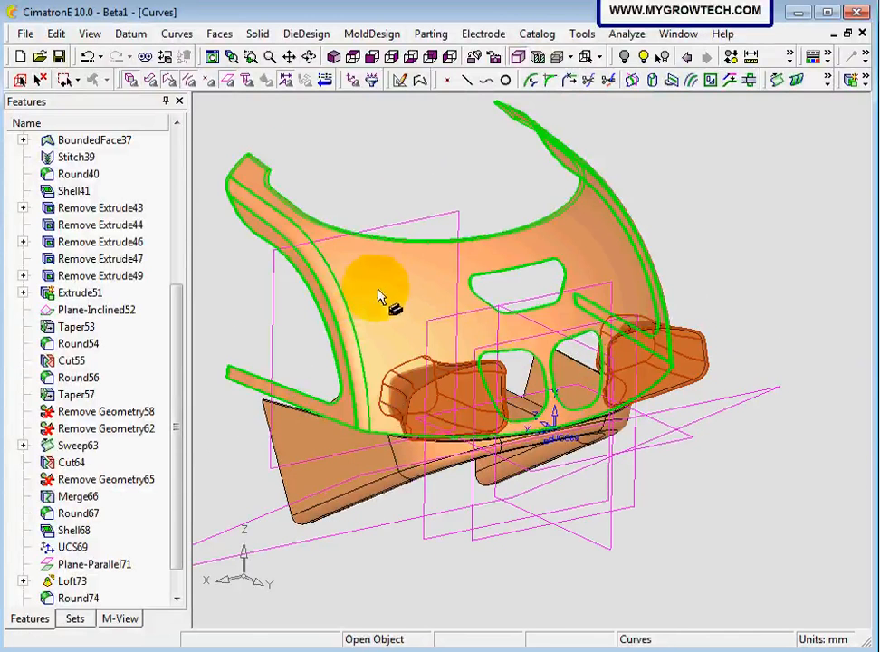
pyautogui.click(664, 106)
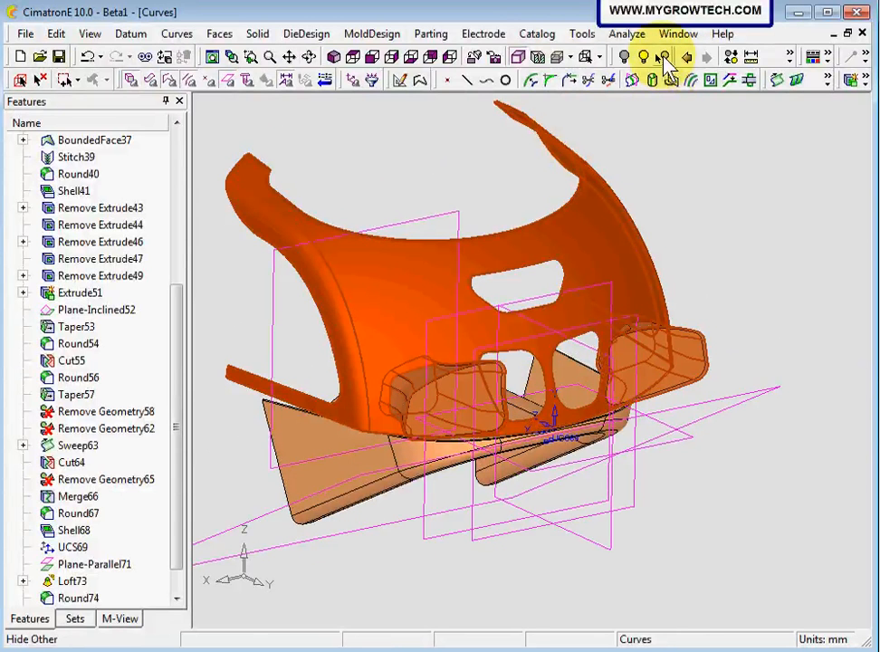
pyautogui.click(664, 57)
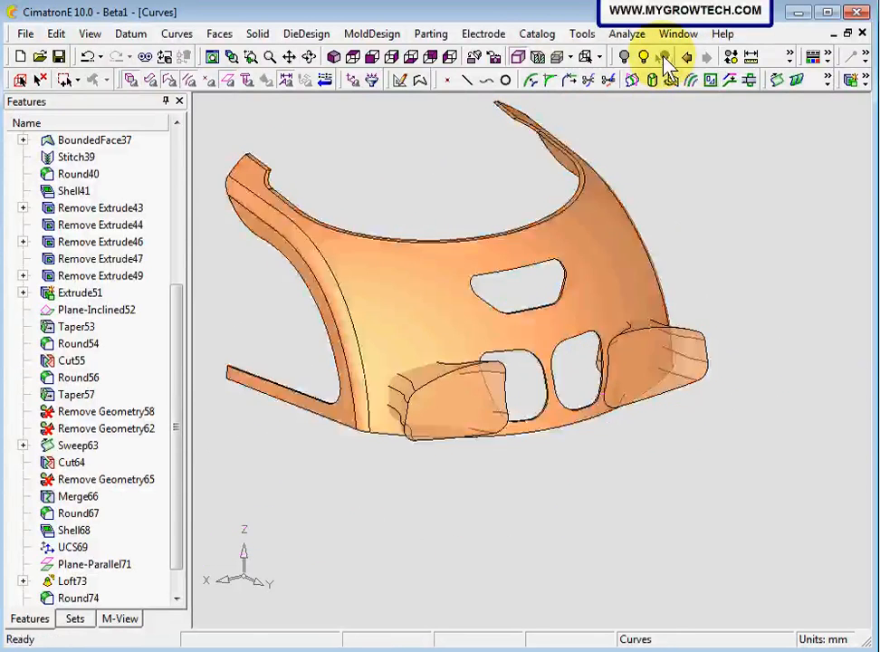
# Step: Cut both transparent offset bodies with the chair back's outer face, keeping the portions on the inner side of the back
pyautogui.moveTo(527, 354); pyautogui.dragTo(444, 298, button='middle')
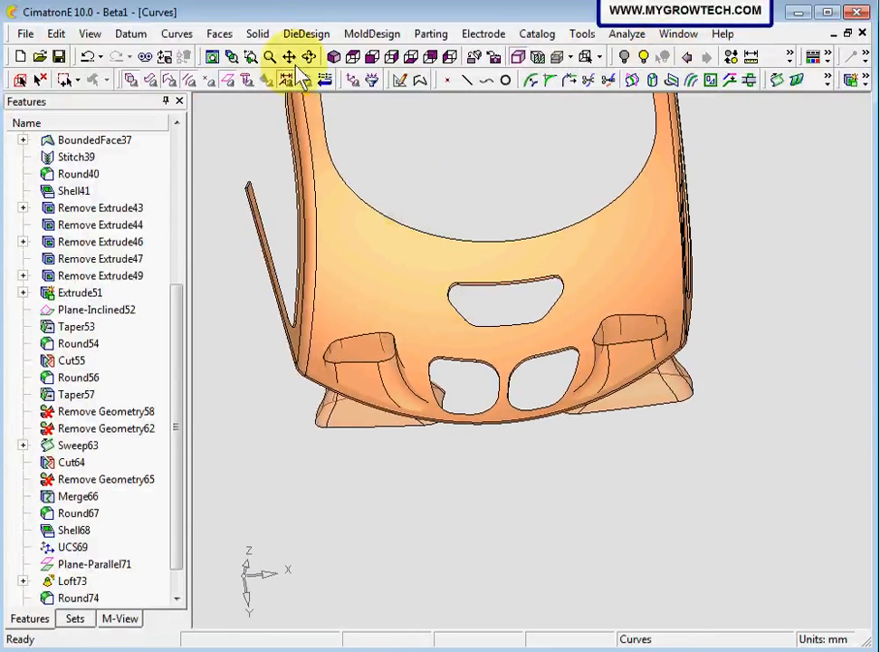
pyautogui.click(258, 34)
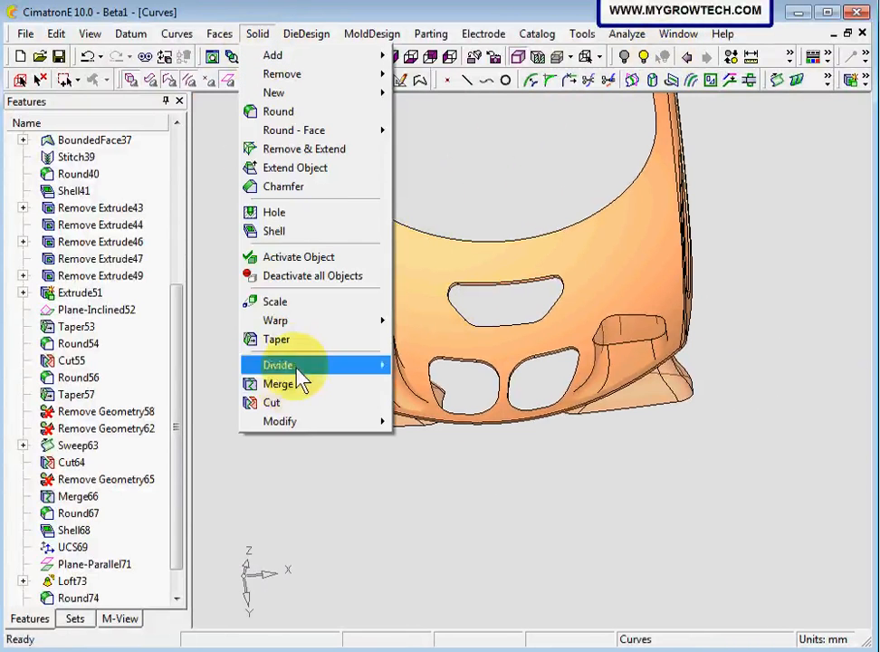
pyautogui.click(284, 409)
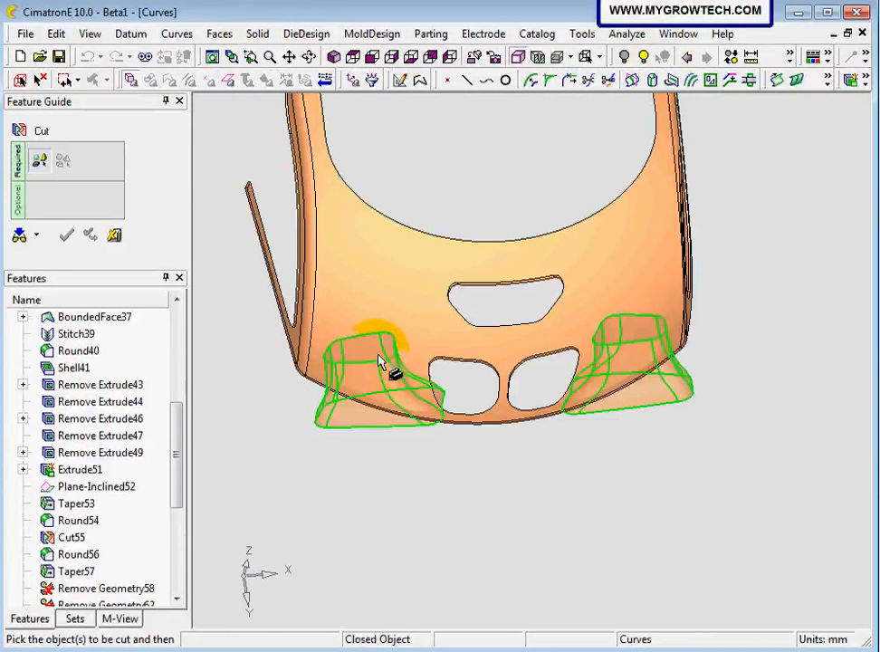
pyautogui.middleClick(361, 461)
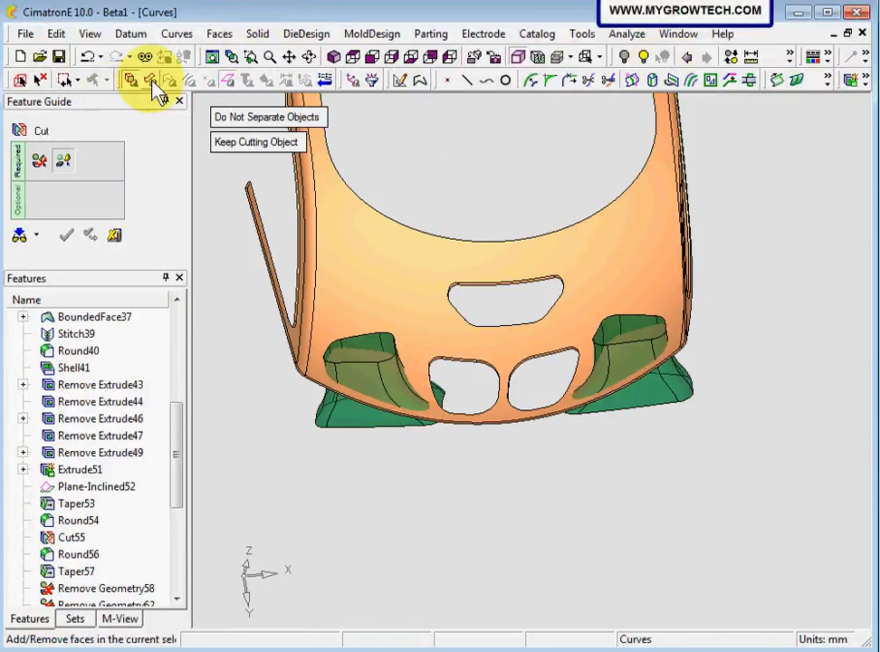
pyautogui.click(420, 315)
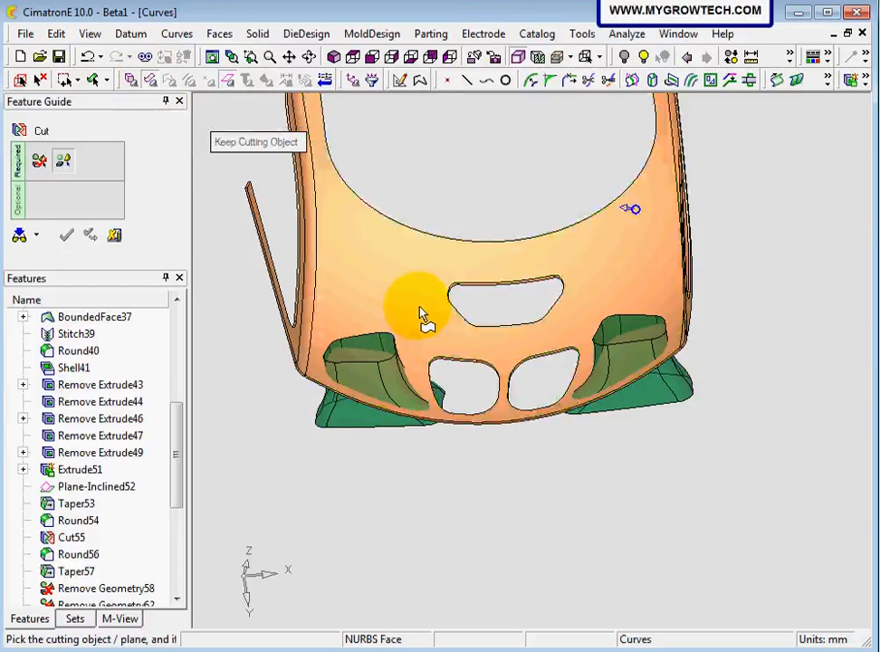
pyautogui.moveTo(420, 277)
pyautogui.mouseDown(button='middle')
pyautogui.moveTo(382, 255)
pyautogui.moveTo(372, 310)
pyautogui.moveTo(413, 297)
pyautogui.mouseUp(button='middle')
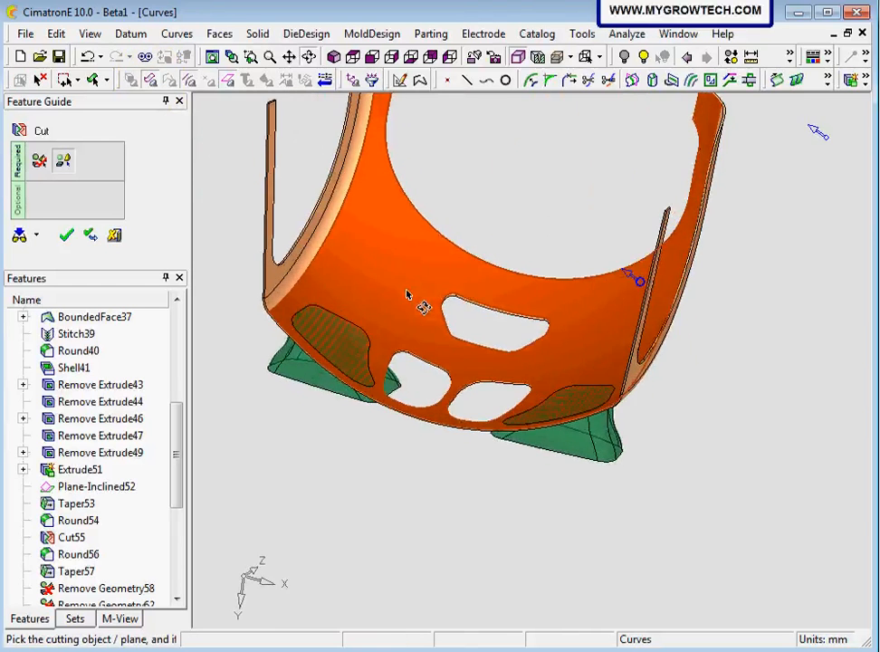
pyautogui.click(623, 269)
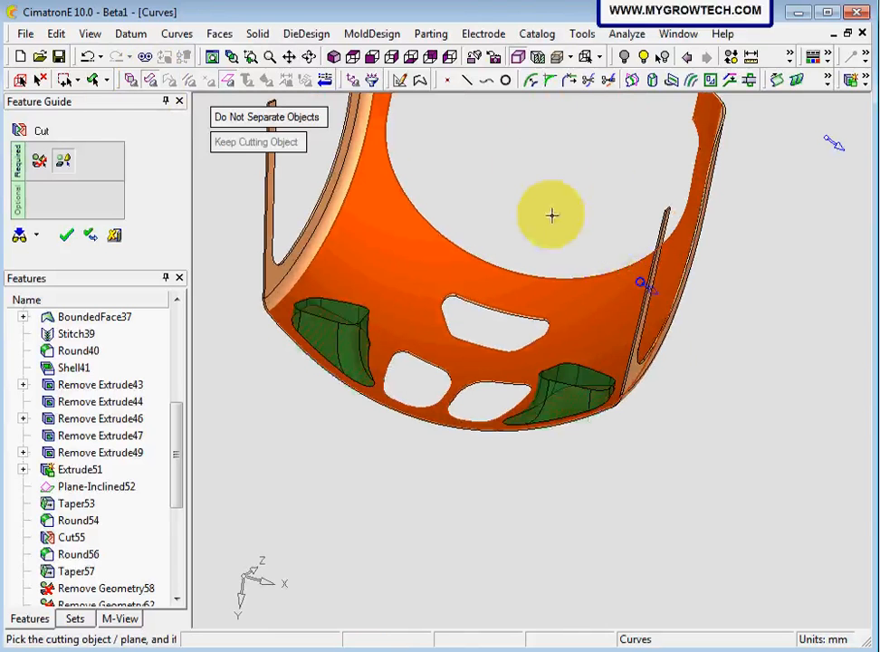
pyautogui.moveTo(449, 352); pyautogui.dragTo(386, 365, button='middle')
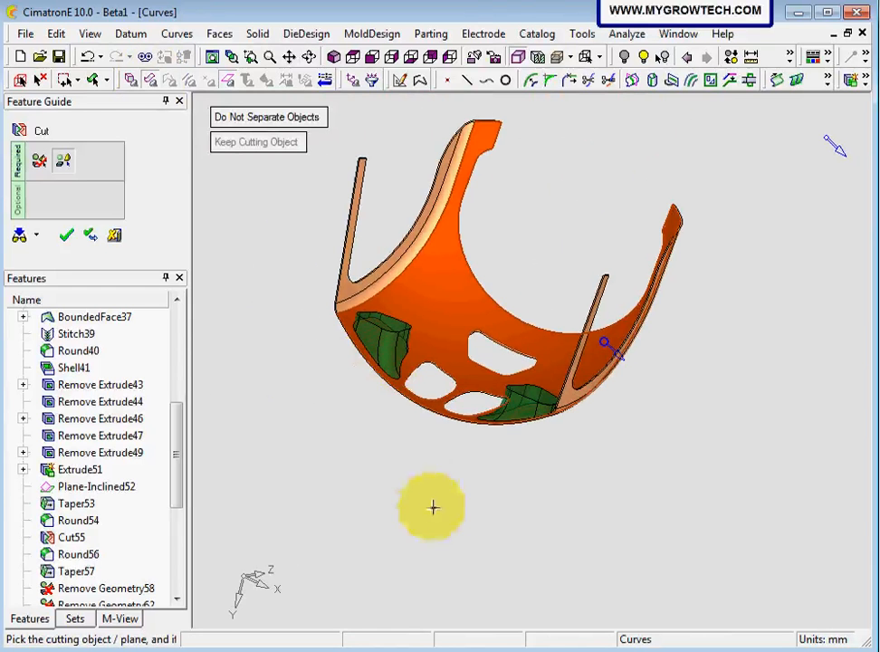
pyautogui.keyDown('ctrl'); pyautogui.moveTo(418, 475); pyautogui.dragTo(436, 324, button='right'); pyautogui.keyUp('ctrl')
pyautogui.keyDown('ctrl'); pyautogui.moveTo(350, 406); pyautogui.dragTo(451, 448, button='middle'); pyautogui.keyUp('ctrl')
pyautogui.keyDown('ctrl'); pyautogui.moveTo(391, 354); pyautogui.dragTo(353, 375); pyautogui.keyUp('ctrl')
pyautogui.click(70, 239)
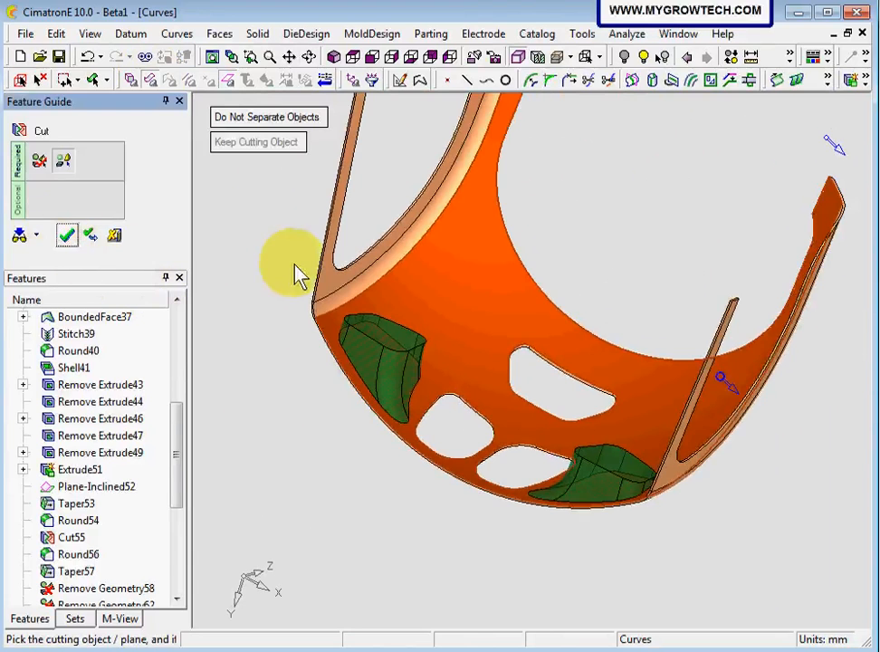
# Step: Show the hidden vertical datum plane that crosses the inner ends of the trimmed offset bodies
pyautogui.scroll(2, 366, 308)
pyautogui.keyDown('ctrl'); pyautogui.moveTo(366, 308); pyautogui.dragTo(616, 124); pyautogui.keyUp('ctrl')
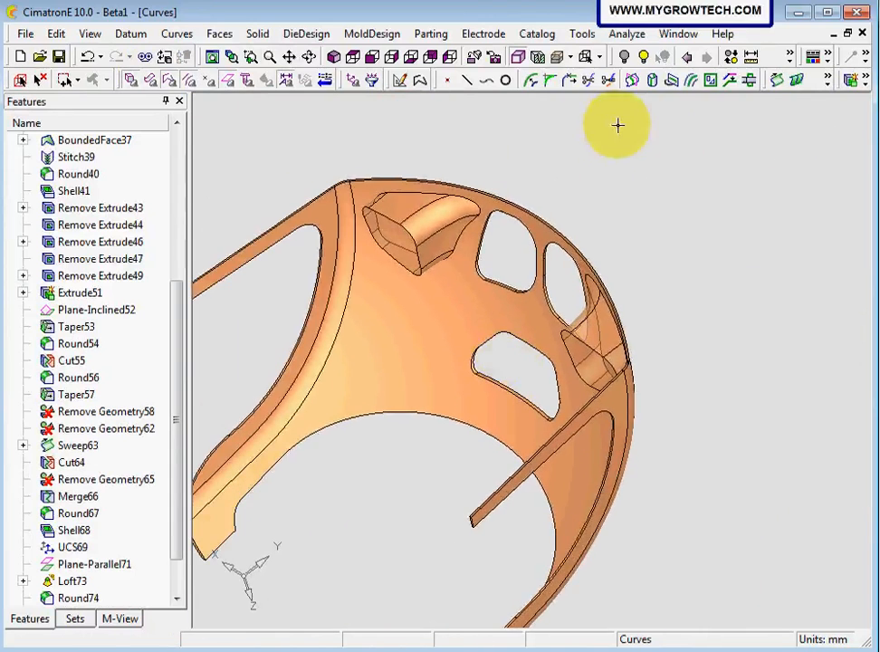
pyautogui.click(644, 58)
pyautogui.keyDown('ctrl'); pyautogui.moveTo(608, 253); pyautogui.dragTo(469, 239); pyautogui.keyUp('ctrl')
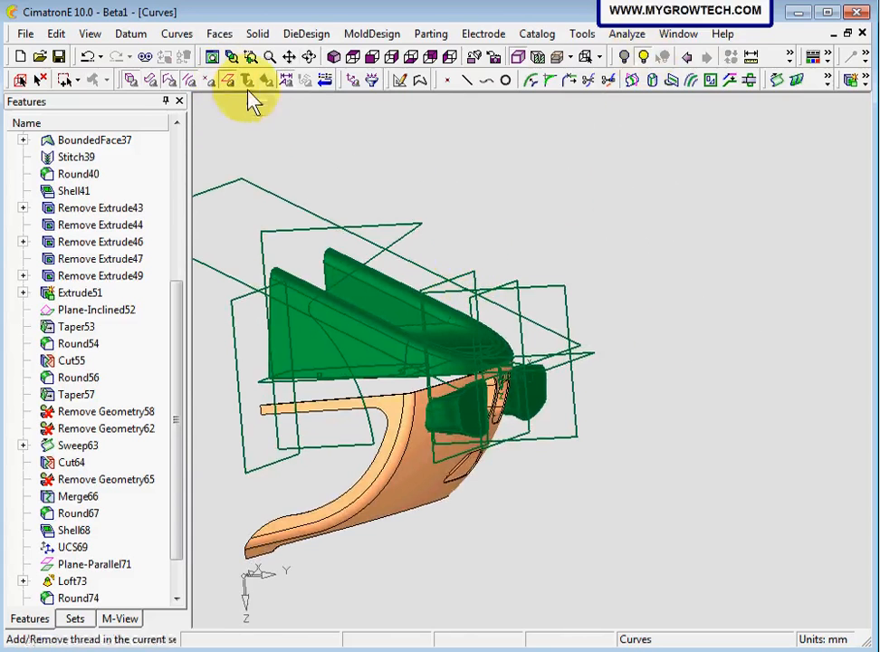
pyautogui.keyDown('ctrl'); pyautogui.moveTo(481, 241); pyautogui.dragTo(470, 269); pyautogui.keyUp('ctrl')
pyautogui.click(477, 283)
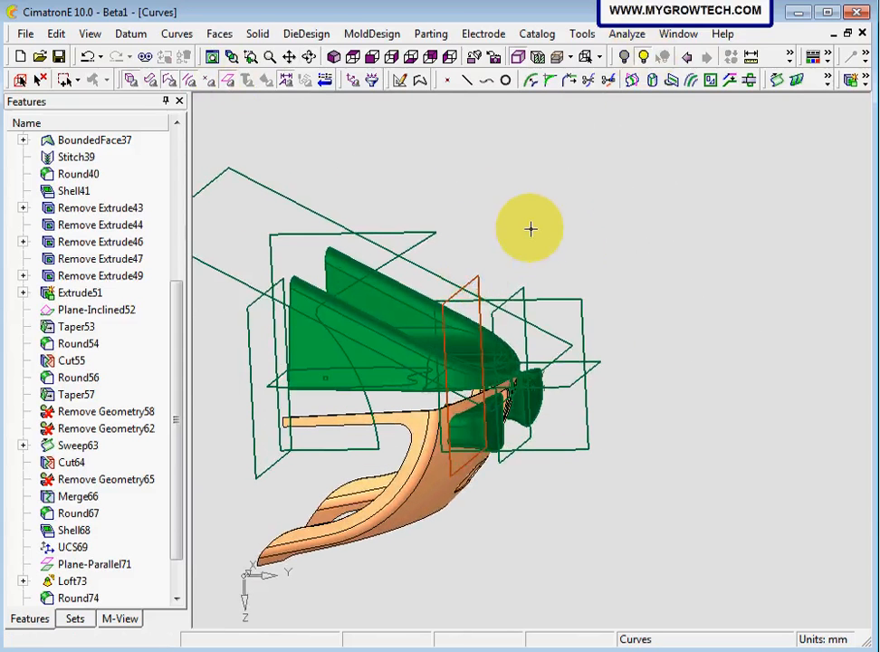
pyautogui.middleClick(533, 229)
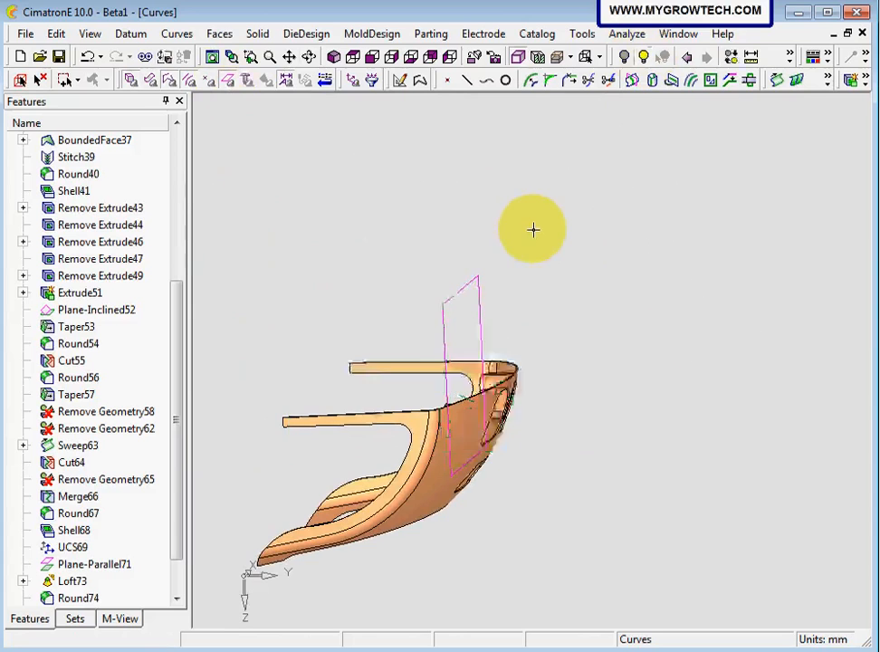
# Step: Cut both offset bodies with the displayed vertical plane, keeping the portions attached to the chair back's wall
pyautogui.keyDown('ctrl'); pyautogui.moveTo(535, 231); pyautogui.dragTo(357, 363); pyautogui.keyUp('ctrl')
pyautogui.keyDown('ctrl'); pyautogui.moveTo(371, 398); pyautogui.dragTo(410, 383, button='middle'); pyautogui.keyUp('ctrl')
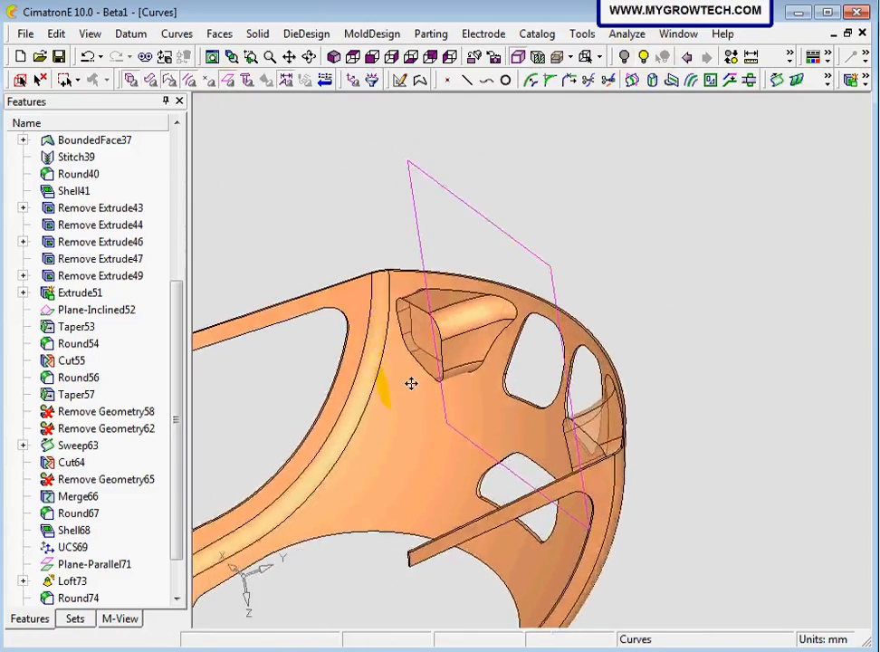
pyautogui.keyDown('ctrl'); pyautogui.moveTo(410, 383); pyautogui.dragTo(414, 325, button='right'); pyautogui.keyUp('ctrl')
pyautogui.keyDown('ctrl'); pyautogui.moveTo(414, 324); pyautogui.dragTo(389, 272); pyautogui.keyUp('ctrl')
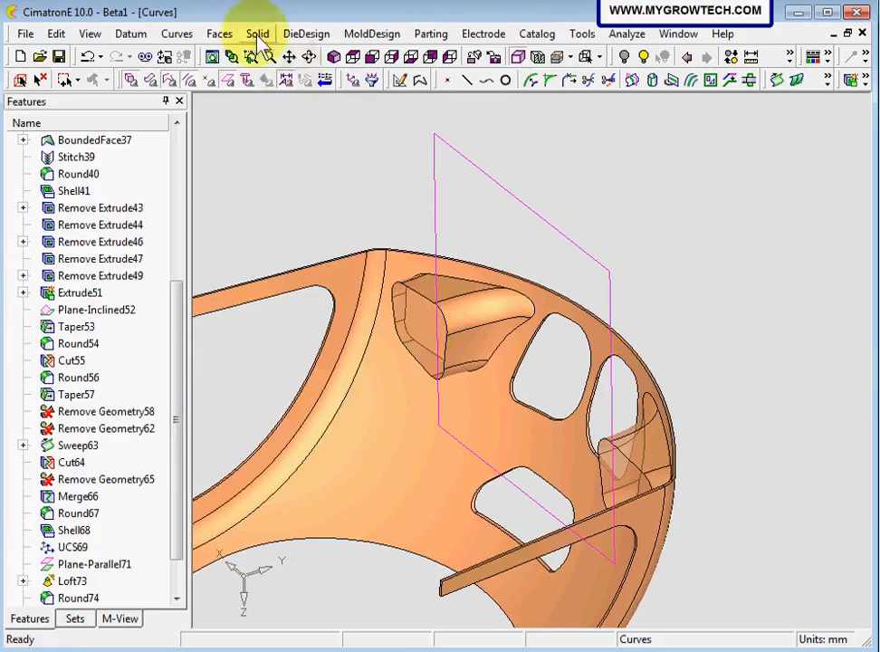
pyautogui.click(257, 34)
pyautogui.click(278, 403)
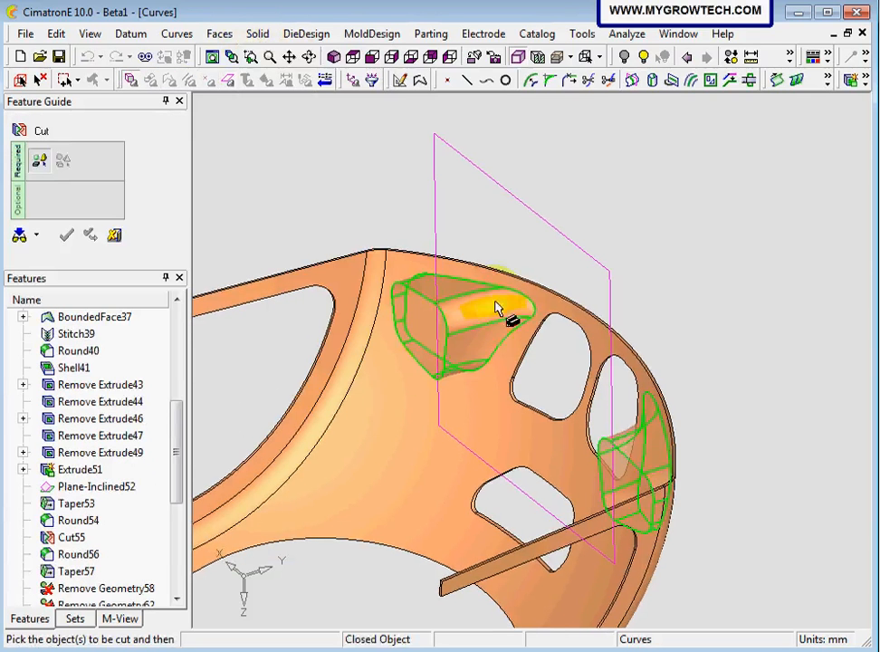
pyautogui.click(502, 306)
pyautogui.middleClick(471, 216)
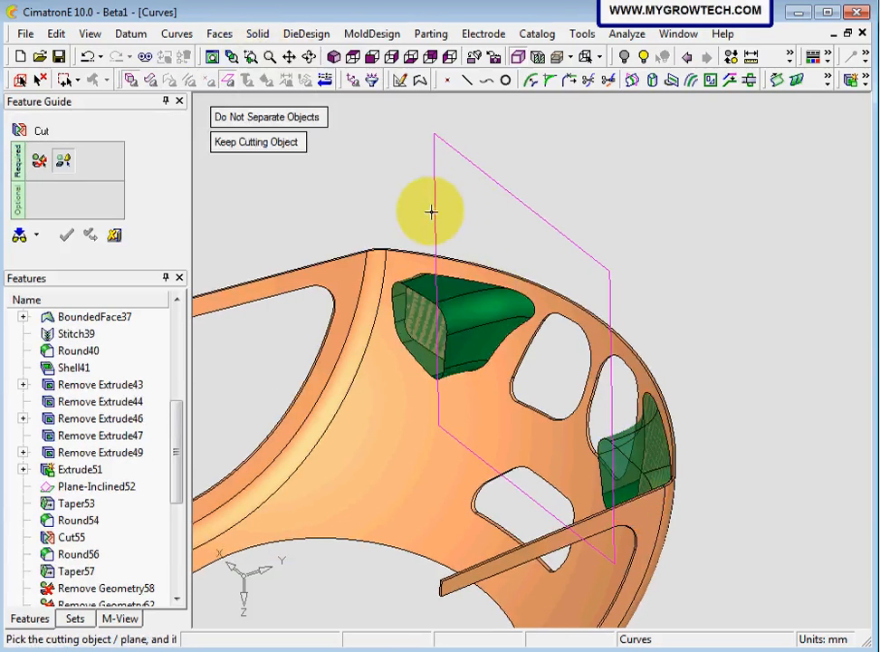
pyautogui.click(437, 218)
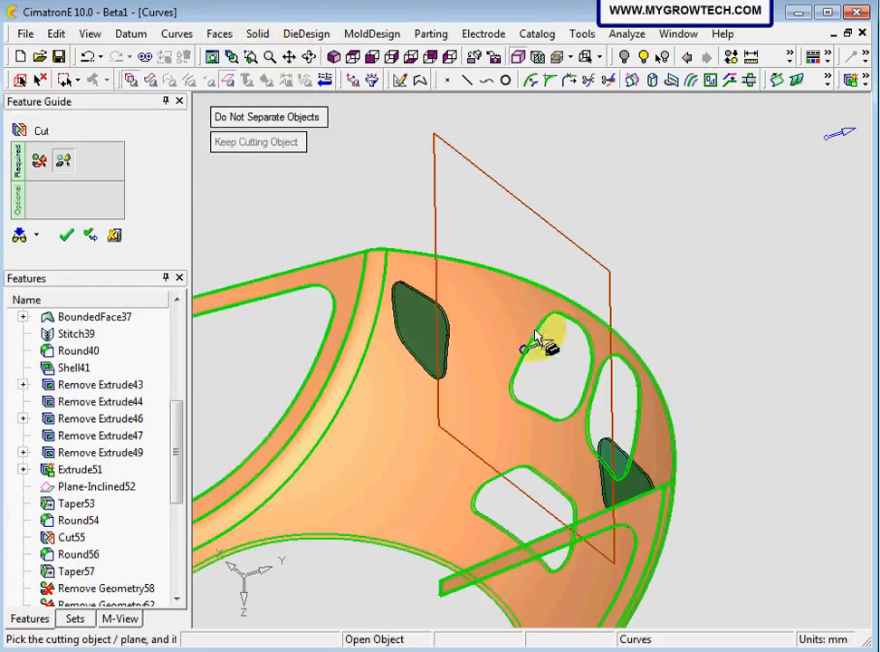
pyautogui.click(540, 337)
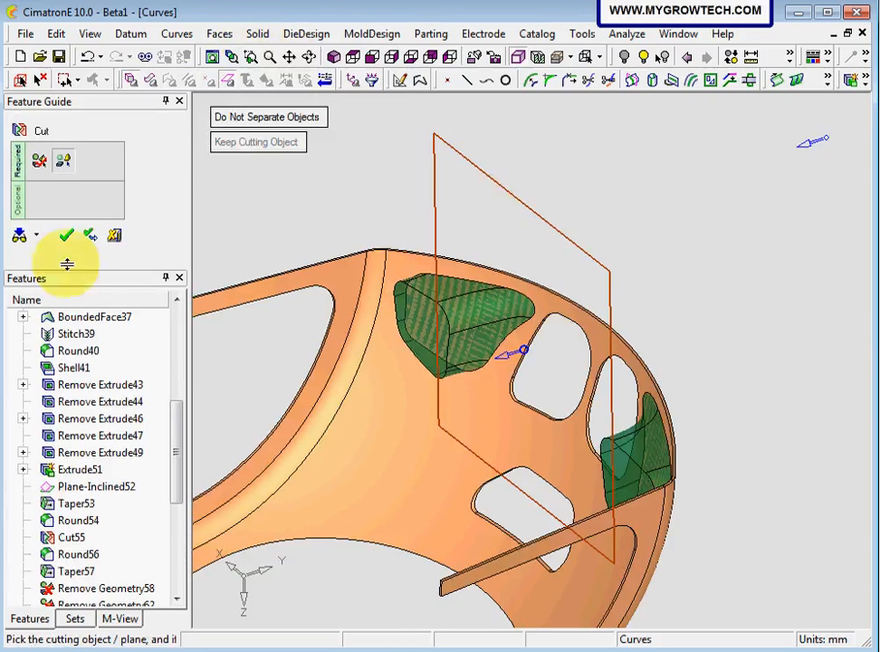
# Step: Merge the chair back shell with the two trimmed offset bodies into one solid
pyautogui.moveTo(346, 214); pyautogui.dragTo(582, 282, button='middle')
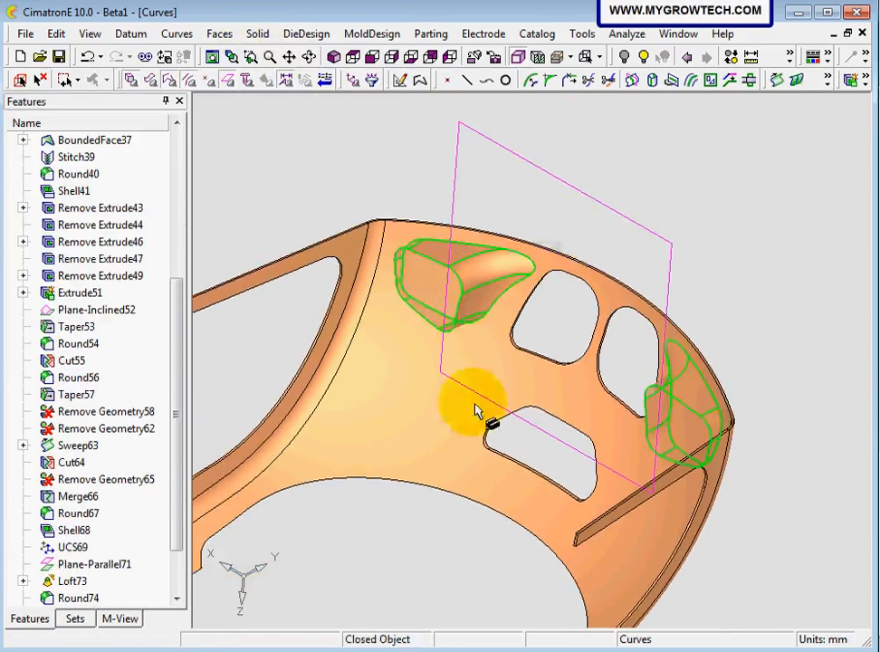
pyautogui.scroll(2, 462, 430)
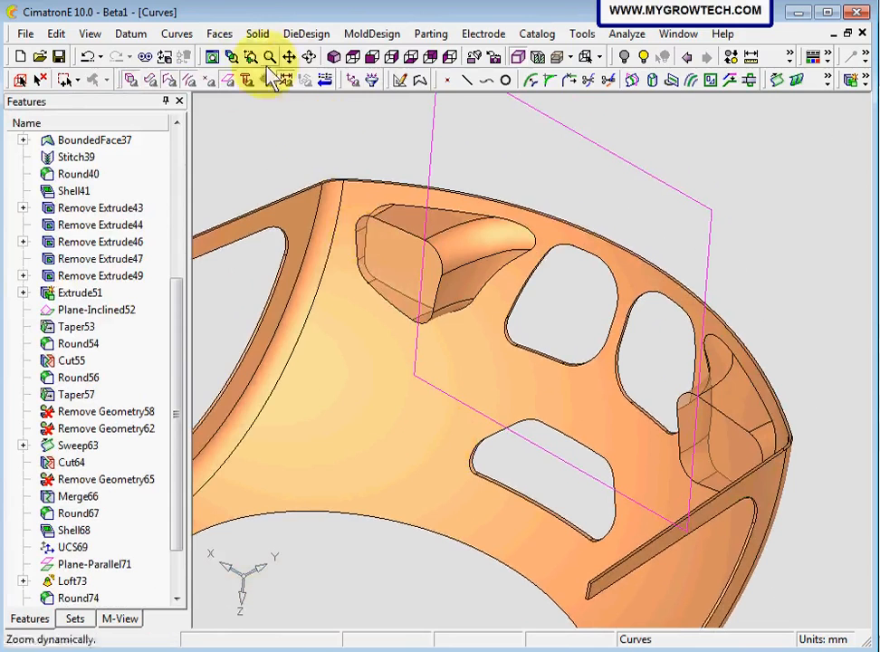
pyautogui.click(257, 35)
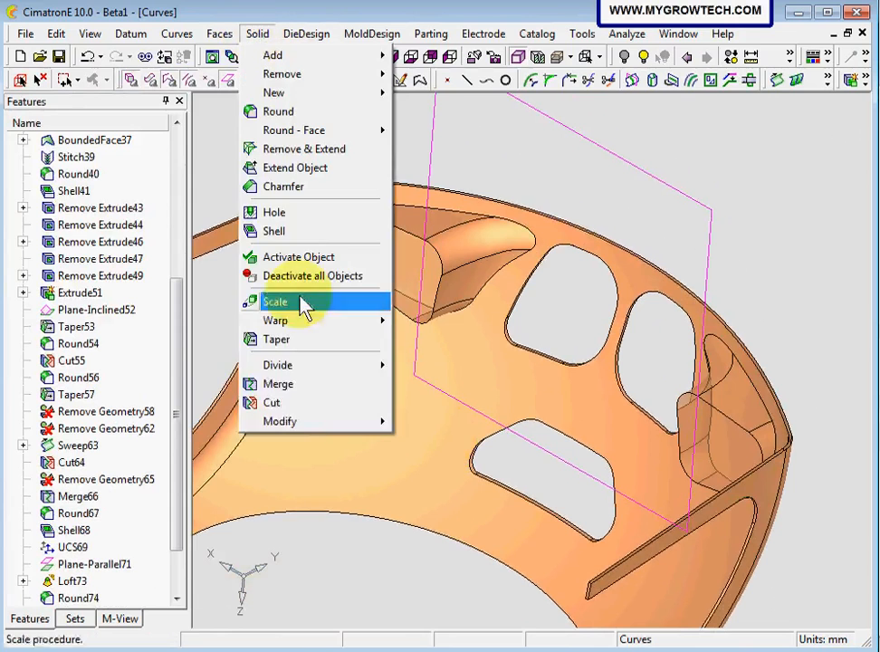
pyautogui.click(279, 384)
pyautogui.click(352, 332)
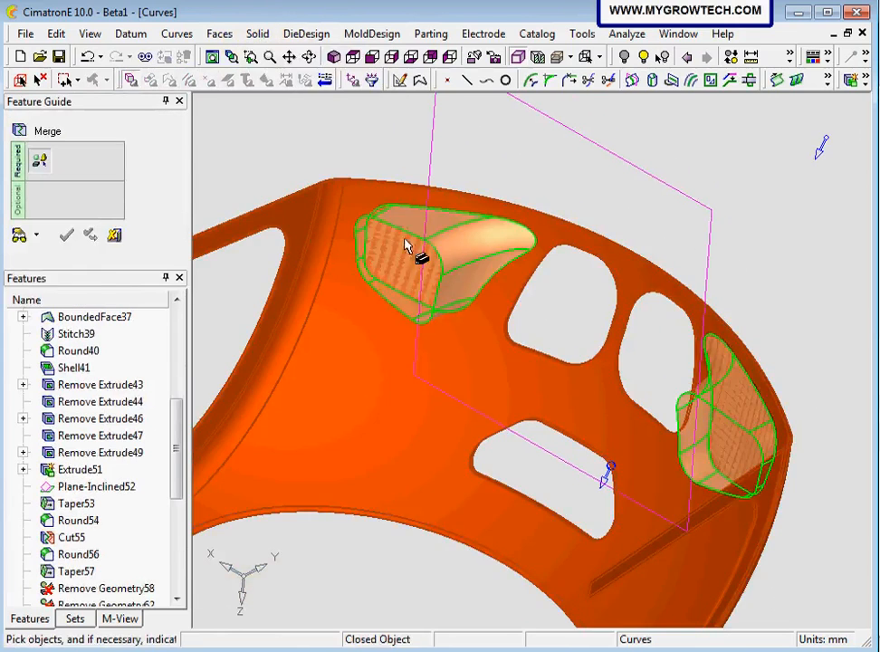
pyautogui.click(463, 250)
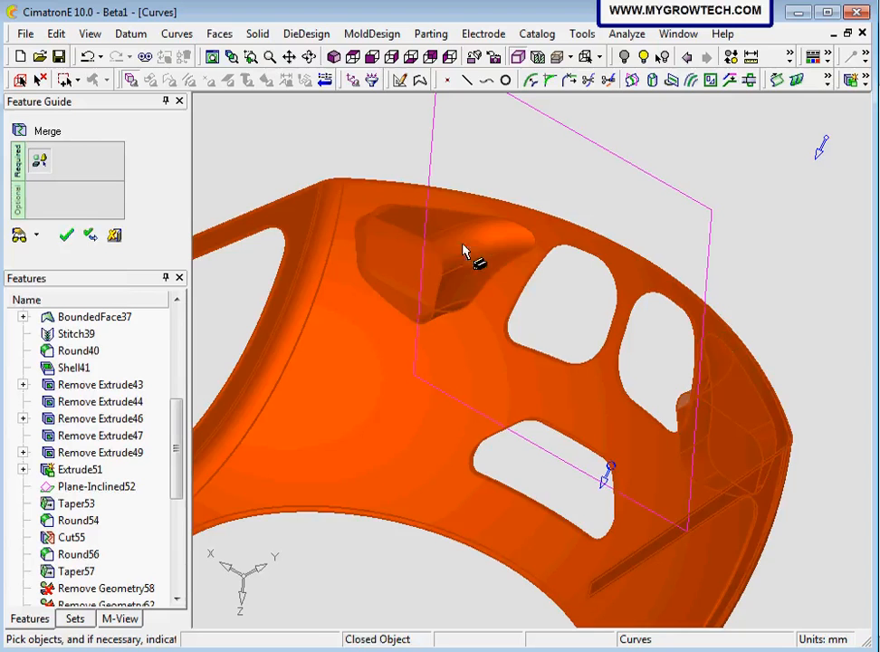
pyautogui.click(68, 237)
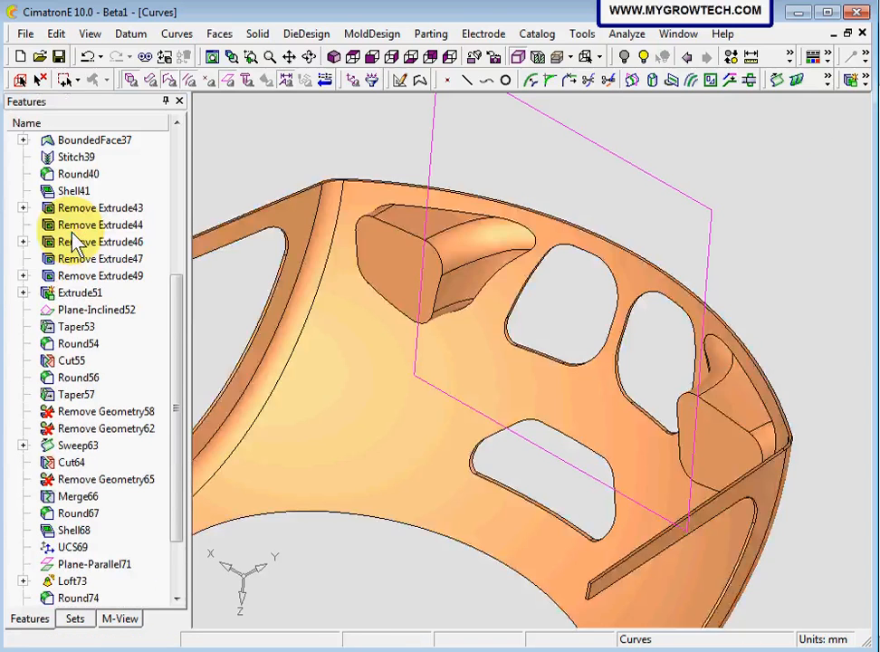
pyautogui.click(479, 253)
pyautogui.click(512, 170)
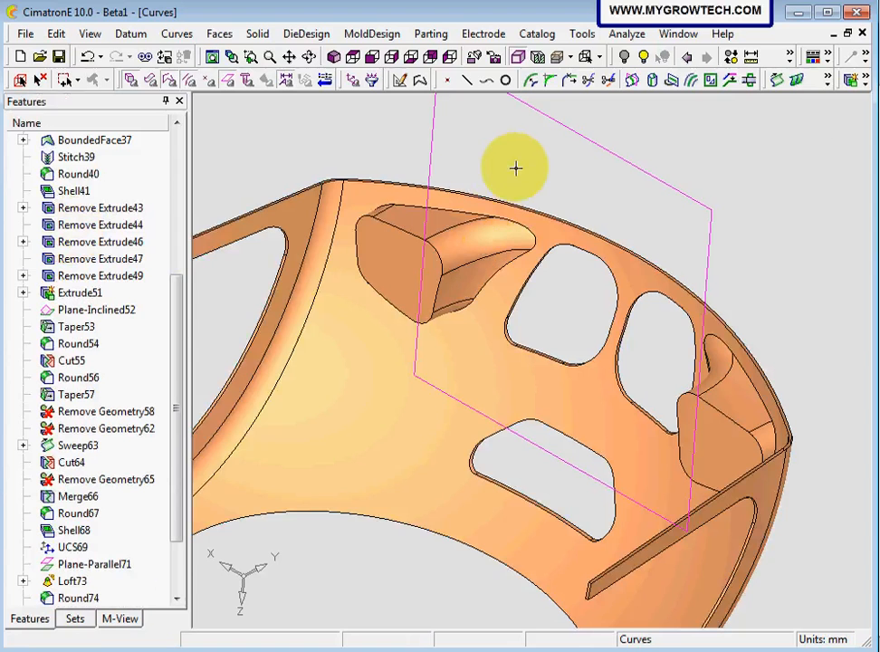
# Step: Show the two hidden rounded loft bodies together with the merged chair back
pyautogui.moveTo(740, 327); pyautogui.dragTo(463, 463, button='middle')
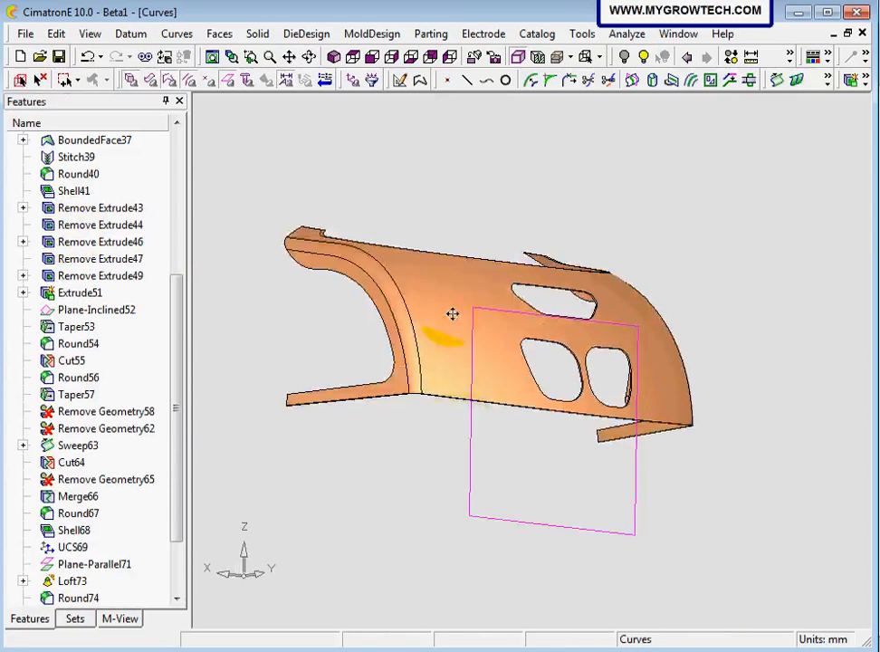
pyautogui.keyDown('ctrl'); pyautogui.moveTo(452, 314); pyautogui.dragTo(442, 370); pyautogui.keyUp('ctrl')
pyautogui.keyDown('ctrl'); pyautogui.moveTo(498, 424); pyautogui.dragTo(525, 306, button='right'); pyautogui.keyUp('ctrl')
pyautogui.keyDown('ctrl'); pyautogui.moveTo(523, 318); pyautogui.dragTo(467, 399, button='middle'); pyautogui.keyUp('ctrl')
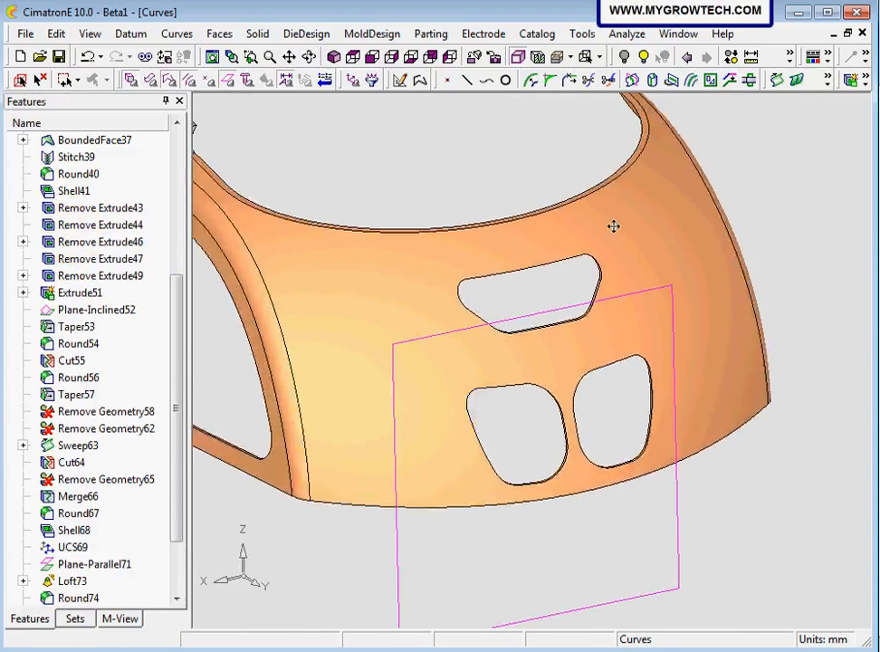
pyautogui.click(651, 81)
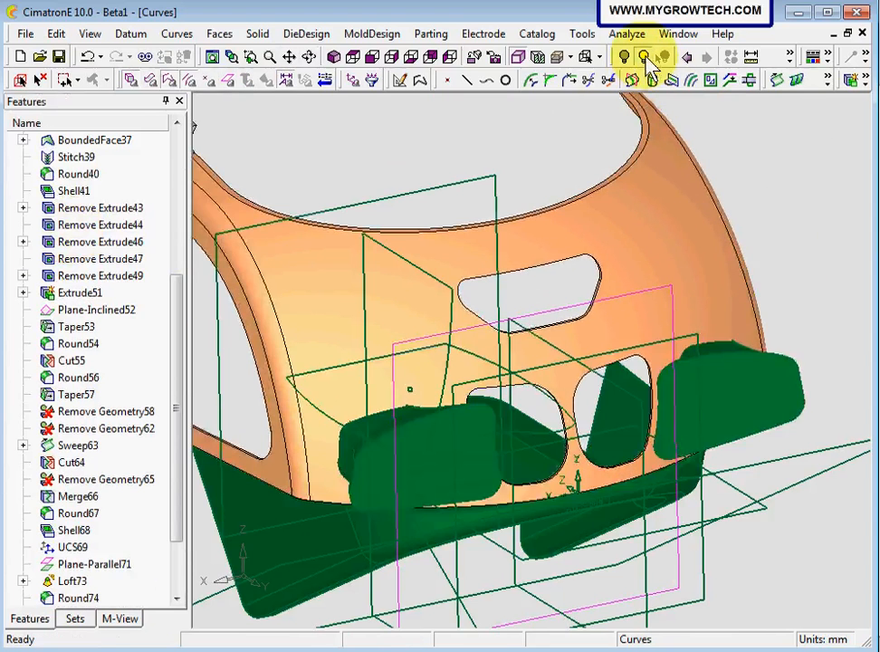
pyautogui.click(409, 441)
pyautogui.click(770, 217)
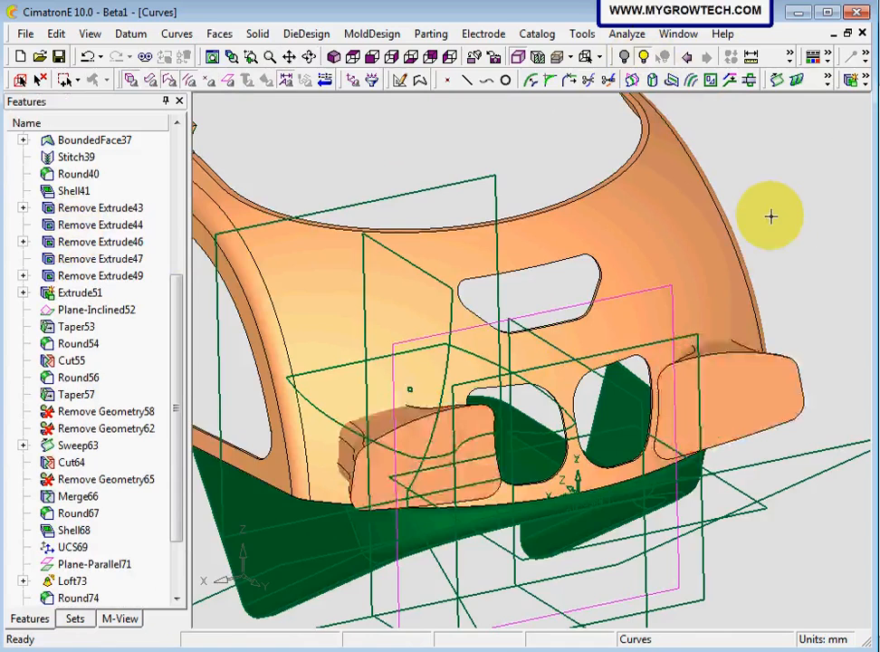
pyautogui.middleClick(770, 216)
# Step: Set up a Boolean cut of the merged chair back, using the two rounded loft bodies as cutting objects
pyautogui.keyDown('ctrl'); pyautogui.moveTo(495, 314); pyautogui.dragTo(449, 336, button='right'); pyautogui.keyUp('ctrl')
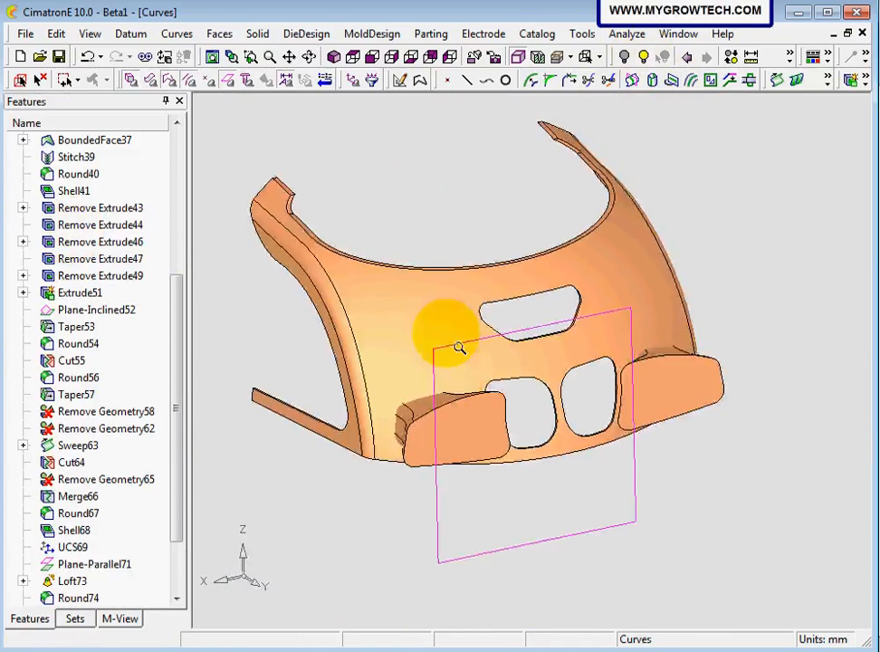
pyautogui.keyDown('ctrl'); pyautogui.moveTo(449, 336); pyautogui.dragTo(413, 405); pyautogui.keyUp('ctrl')
pyautogui.keyDown('ctrl'); pyautogui.moveTo(412, 404); pyautogui.dragTo(455, 354, button='right'); pyautogui.keyUp('ctrl')
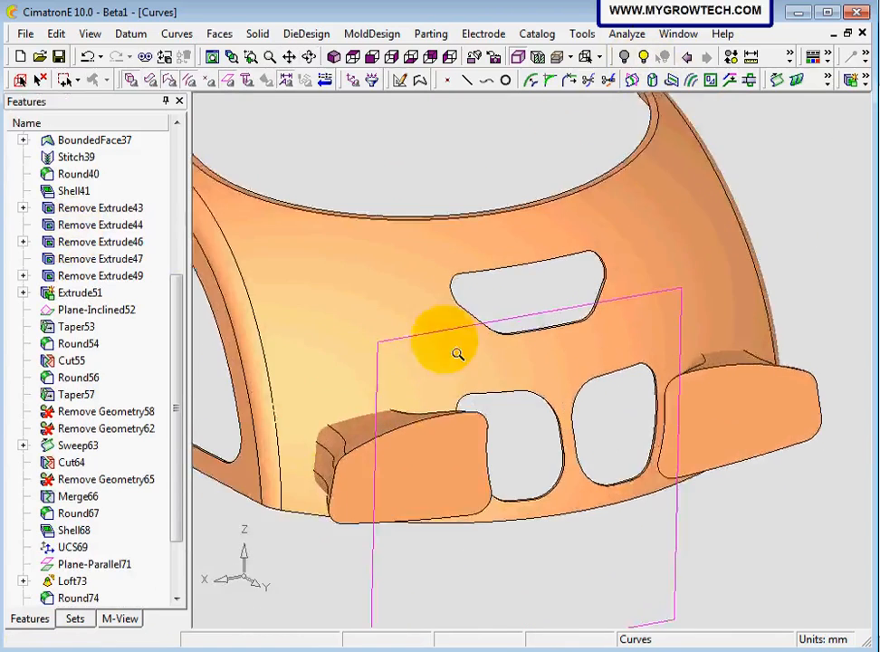
pyautogui.keyDown('ctrl'); pyautogui.moveTo(455, 354); pyautogui.dragTo(387, 369, button='middle'); pyautogui.keyUp('ctrl')
pyautogui.keyDown('ctrl'); pyautogui.moveTo(387, 370); pyautogui.dragTo(378, 398); pyautogui.keyUp('ctrl')
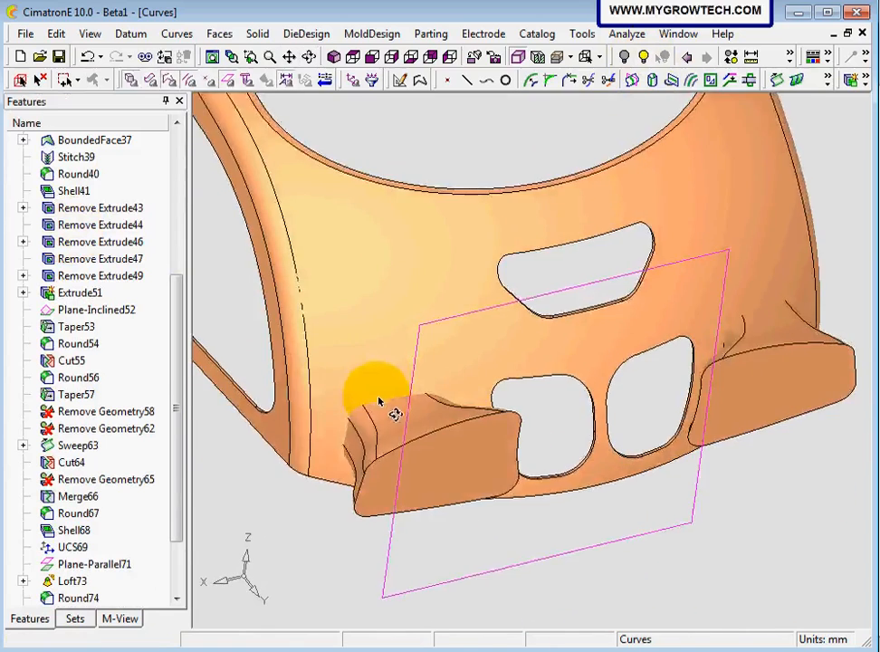
pyautogui.keyDown('ctrl'); pyautogui.moveTo(381, 325); pyautogui.dragTo(402, 302, button='middle'); pyautogui.keyUp('ctrl')
pyautogui.keyDown('ctrl'); pyautogui.moveTo(402, 302); pyautogui.dragTo(407, 357, button='right'); pyautogui.keyUp('ctrl')
pyautogui.keyDown('ctrl'); pyautogui.moveTo(406, 357); pyautogui.dragTo(400, 416, button='middle'); pyautogui.keyUp('ctrl')
pyautogui.click(258, 37)
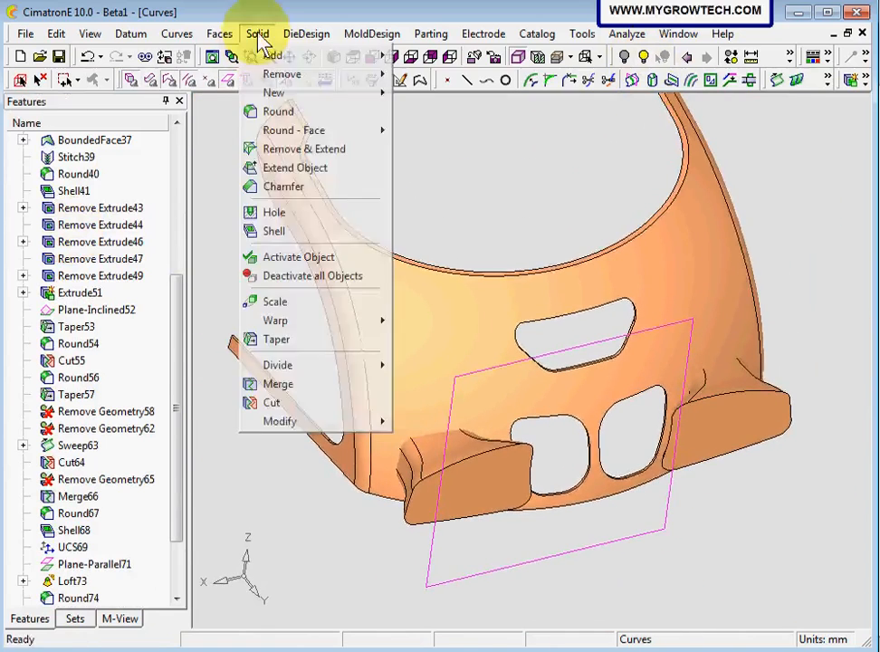
pyautogui.click(271, 402)
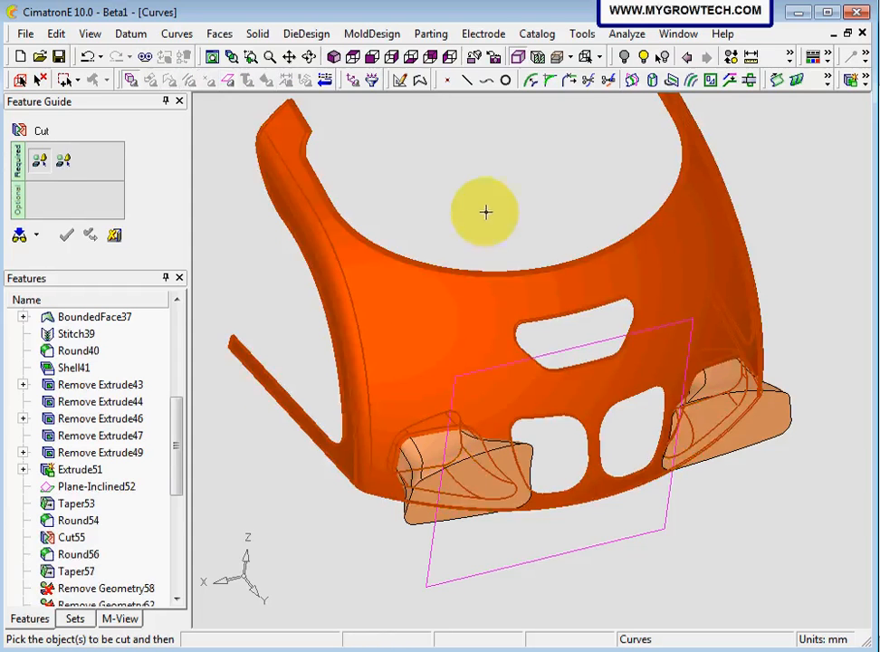
pyautogui.click(486, 212)
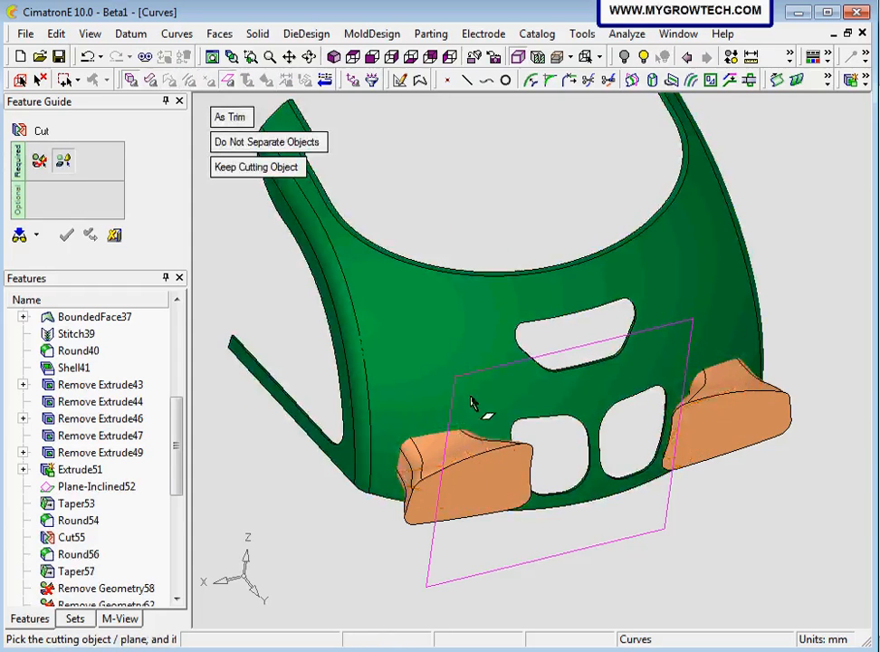
pyautogui.click(463, 488)
pyautogui.keyDown('ctrl'); pyautogui.moveTo(422, 398); pyautogui.dragTo(452, 433); pyautogui.keyUp('ctrl')
pyautogui.keyDown('ctrl'); pyautogui.moveTo(448, 448); pyautogui.dragTo(519, 330, button='right'); pyautogui.keyUp('ctrl')
pyautogui.keyDown('ctrl'); pyautogui.moveTo(518, 330); pyautogui.dragTo(517, 378, button='middle'); pyautogui.keyUp('ctrl')
pyautogui.keyDown('ctrl'); pyautogui.moveTo(500, 447); pyautogui.dragTo(519, 368); pyautogui.keyUp('ctrl')
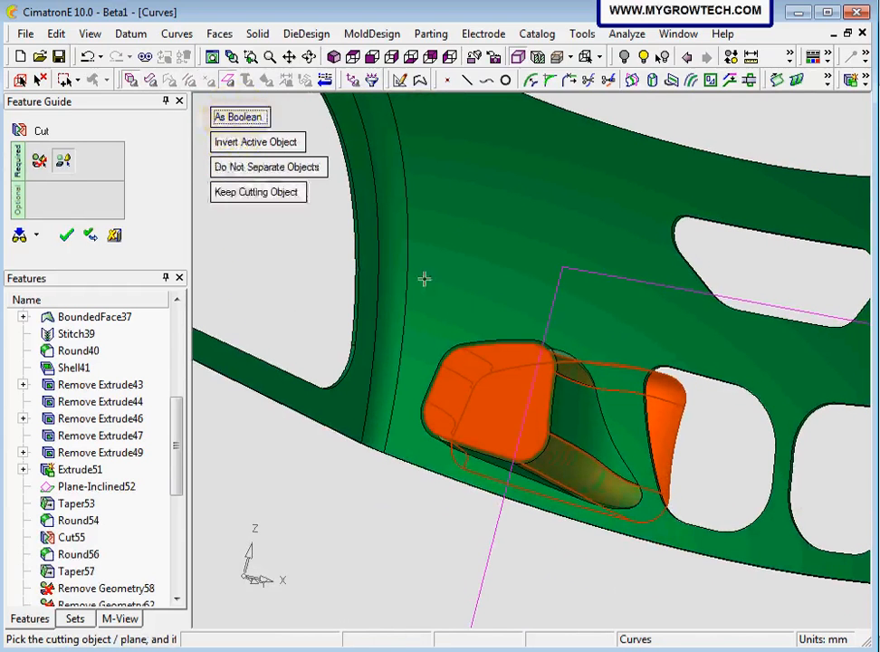
# Step: Set the chair back cut to remove the cutting objects and apply it
pyautogui.keyDown('ctrl'); pyautogui.moveTo(424, 277); pyautogui.dragTo(394, 291, button='right'); pyautogui.keyUp('ctrl')
pyautogui.keyDown('ctrl'); pyautogui.moveTo(394, 291); pyautogui.dragTo(363, 295); pyautogui.keyUp('ctrl')
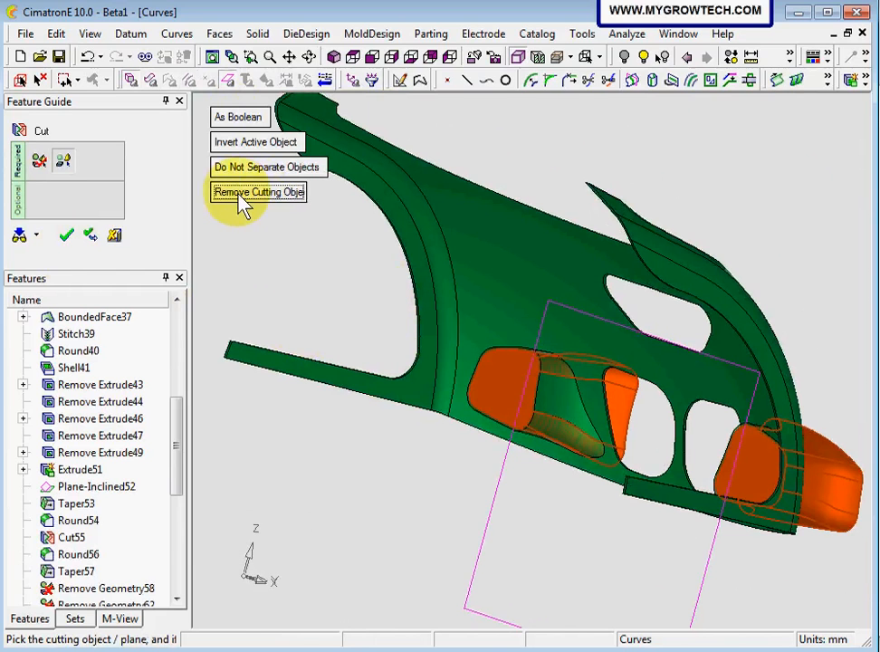
pyautogui.keyDown('ctrl'); pyautogui.moveTo(465, 441); pyautogui.dragTo(406, 424, button='right'); pyautogui.keyUp('ctrl')
pyautogui.keyDown('ctrl'); pyautogui.moveTo(355, 372); pyautogui.dragTo(341, 329, button='middle'); pyautogui.keyUp('ctrl')
pyautogui.keyDown('ctrl'); pyautogui.moveTo(331, 368); pyautogui.dragTo(454, 292); pyautogui.keyUp('ctrl')
pyautogui.keyDown('ctrl'); pyautogui.moveTo(453, 290); pyautogui.dragTo(465, 436, button='right'); pyautogui.keyUp('ctrl')
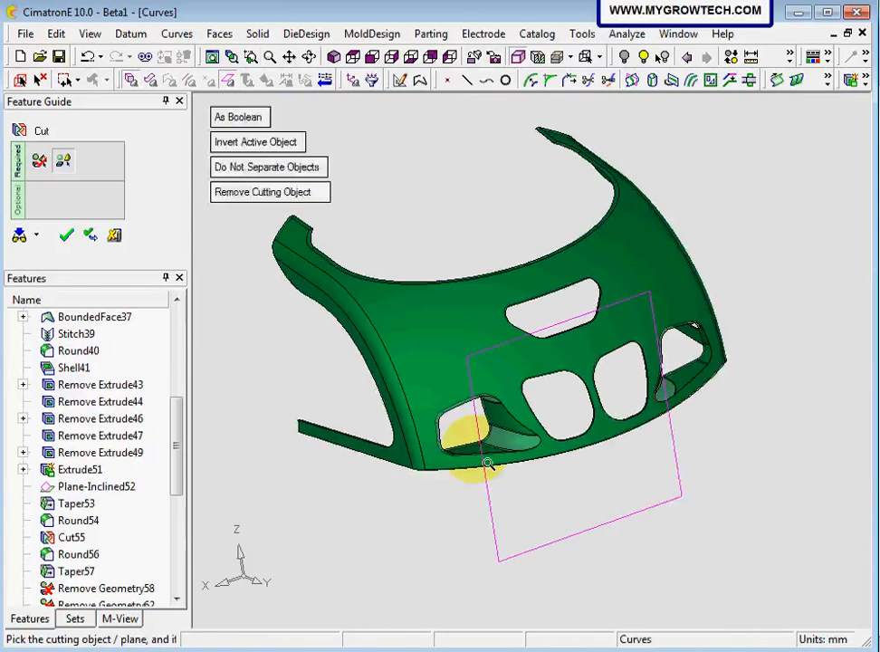
pyautogui.keyDown('ctrl'); pyautogui.moveTo(465, 436); pyautogui.dragTo(443, 428, button='middle'); pyautogui.keyUp('ctrl')
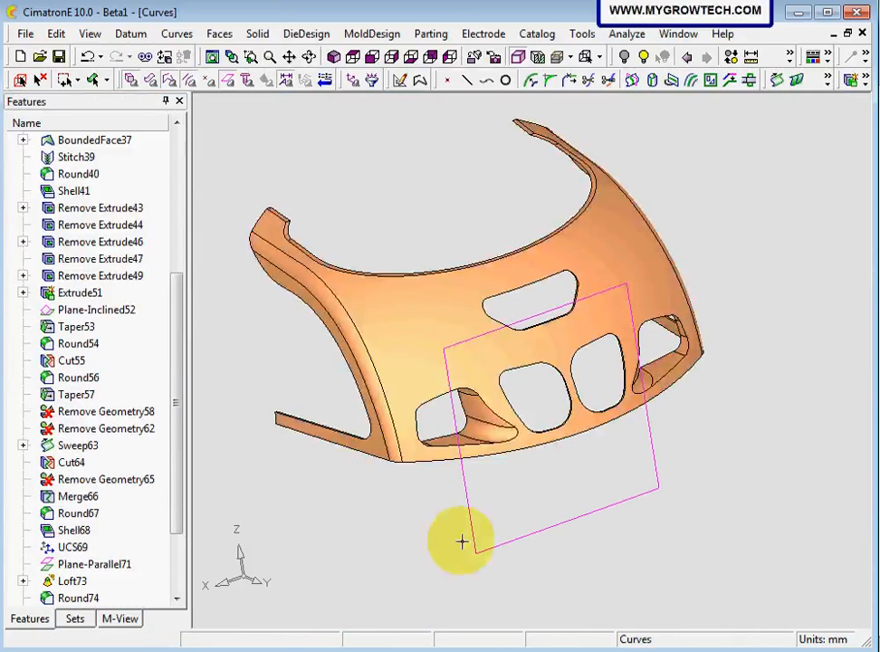
# Step: Examine the two hollowed side openings of the chair back from the front, inside and side
pyautogui.keyDown('ctrl'); pyautogui.moveTo(658, 488); pyautogui.dragTo(667, 312, button='right'); pyautogui.keyUp('ctrl')
pyautogui.keyDown('ctrl'); pyautogui.moveTo(604, 392); pyautogui.dragTo(543, 416, button='middle'); pyautogui.keyUp('ctrl')
pyautogui.keyDown('ctrl'); pyautogui.moveTo(543, 417); pyautogui.dragTo(444, 228); pyautogui.keyUp('ctrl')
pyautogui.keyDown('ctrl'); pyautogui.moveTo(439, 430); pyautogui.dragTo(444, 454); pyautogui.keyUp('ctrl')
pyautogui.keyDown('ctrl'); pyautogui.moveTo(444, 455); pyautogui.dragTo(381, 497, button='right'); pyautogui.keyUp('ctrl')
pyautogui.keyDown('ctrl'); pyautogui.moveTo(380, 498); pyautogui.dragTo(545, 376, button='middle'); pyautogui.keyUp('ctrl')
pyautogui.keyDown('ctrl'); pyautogui.moveTo(545, 376); pyautogui.dragTo(513, 318, button='right'); pyautogui.keyUp('ctrl')
pyautogui.keyDown('ctrl'); pyautogui.moveTo(512, 317); pyautogui.dragTo(597, 569); pyautogui.keyUp('ctrl')
pyautogui.keyDown('ctrl'); pyautogui.moveTo(608, 395); pyautogui.dragTo(479, 362, button='right'); pyautogui.keyUp('ctrl')
pyautogui.keyDown('ctrl'); pyautogui.moveTo(474, 113); pyautogui.dragTo(448, 295, button='middle'); pyautogui.keyUp('ctrl')
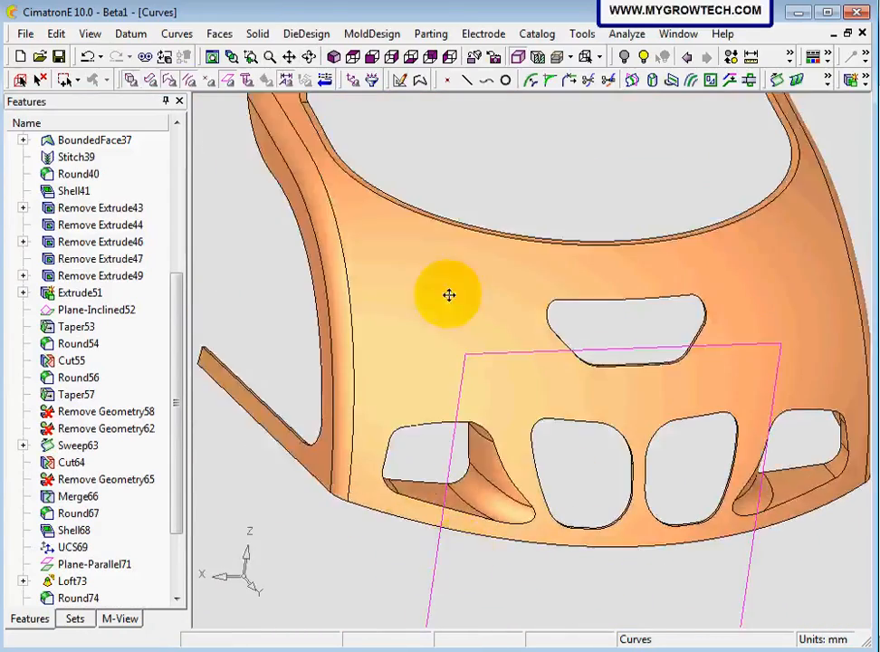
pyautogui.keyDown('ctrl'); pyautogui.moveTo(427, 268); pyautogui.dragTo(277, 374); pyautogui.keyUp('ctrl')
pyautogui.keyDown('ctrl'); pyautogui.moveTo(369, 357); pyautogui.dragTo(415, 514, button='right'); pyautogui.keyUp('ctrl')
pyautogui.keyDown('ctrl'); pyautogui.moveTo(410, 454); pyautogui.dragTo(412, 478, button='middle'); pyautogui.keyUp('ctrl')
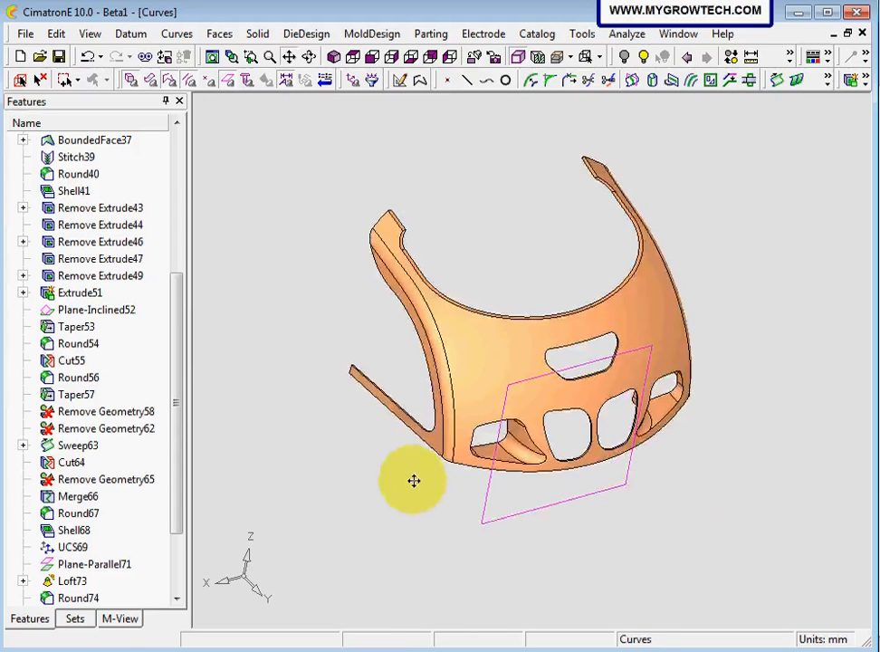
pyautogui.keyDown('ctrl'); pyautogui.moveTo(410, 389); pyautogui.dragTo(495, 213); pyautogui.keyUp('ctrl')
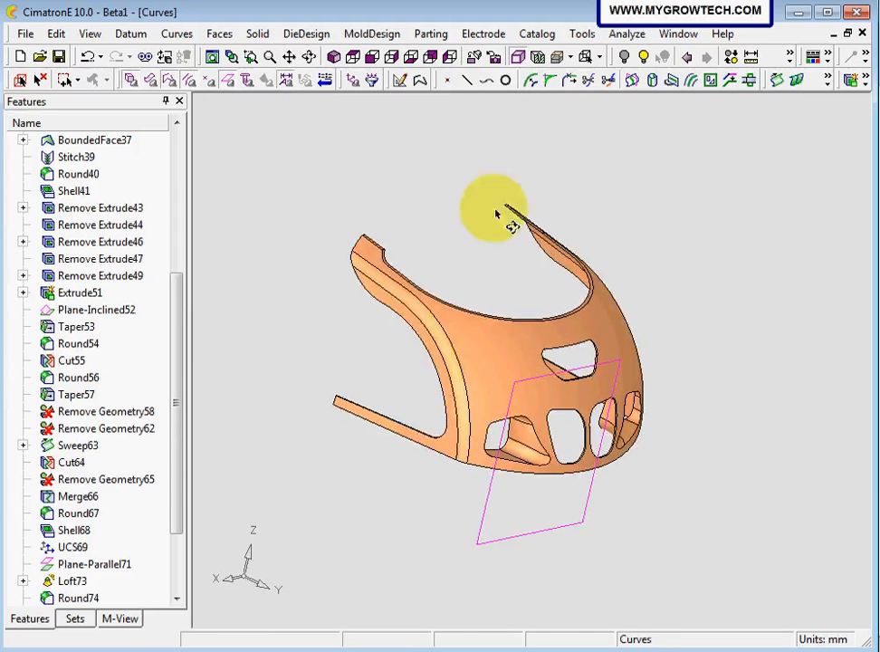
# Step: Show the hidden seat shell and the STEP56 set with its closed contour together with the chair back
pyautogui.click(643, 57)
pyautogui.click(291, 318)
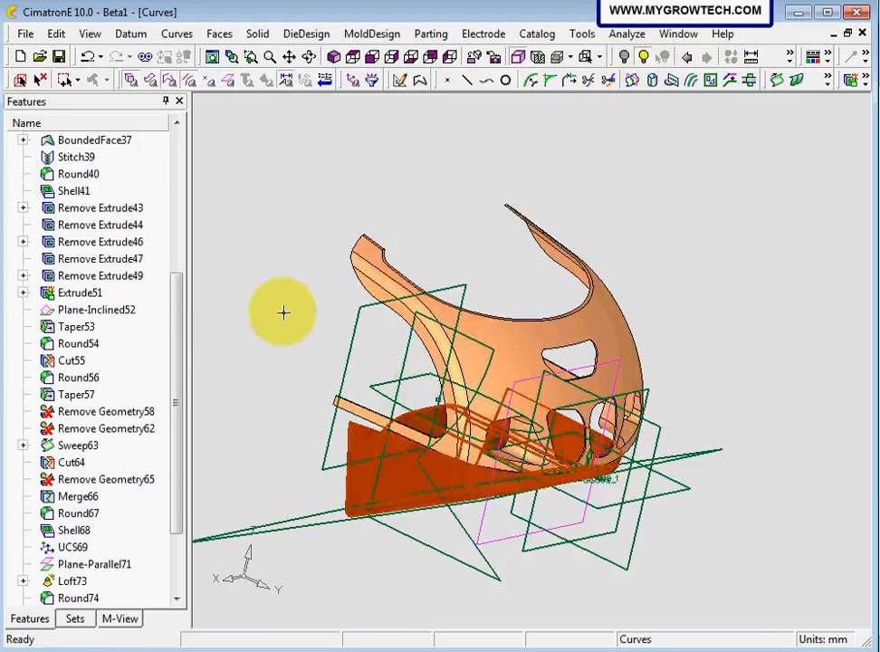
pyautogui.keyDown('ctrl'); pyautogui.moveTo(283, 312); pyautogui.dragTo(367, 413); pyautogui.keyUp('ctrl')
pyautogui.click(74, 618)
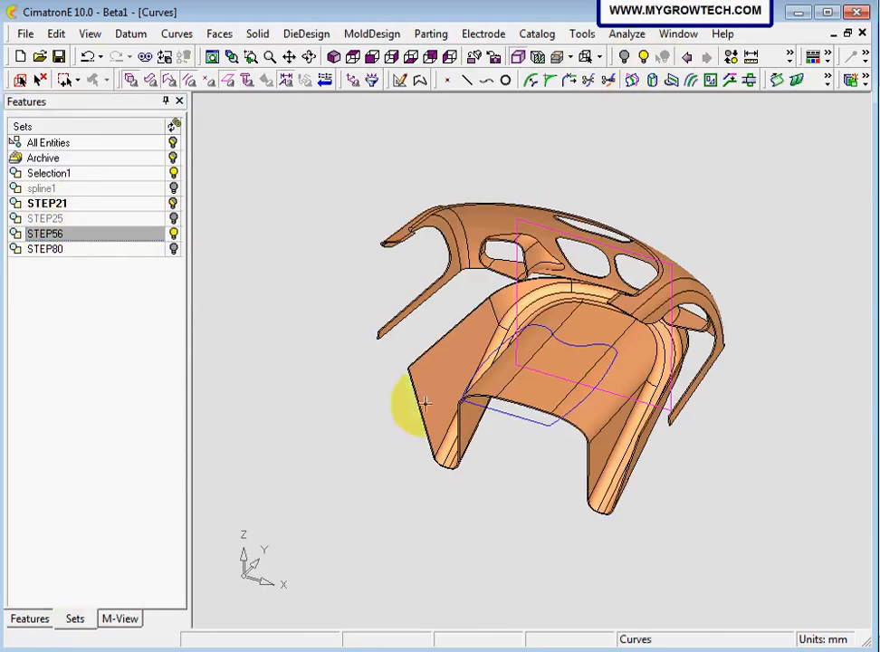
pyautogui.keyDown('ctrl'); pyautogui.moveTo(423, 403); pyautogui.dragTo(536, 397, button='right'); pyautogui.keyUp('ctrl')
pyautogui.keyDown('ctrl'); pyautogui.moveTo(537, 396); pyautogui.dragTo(483, 354); pyautogui.keyUp('ctrl')
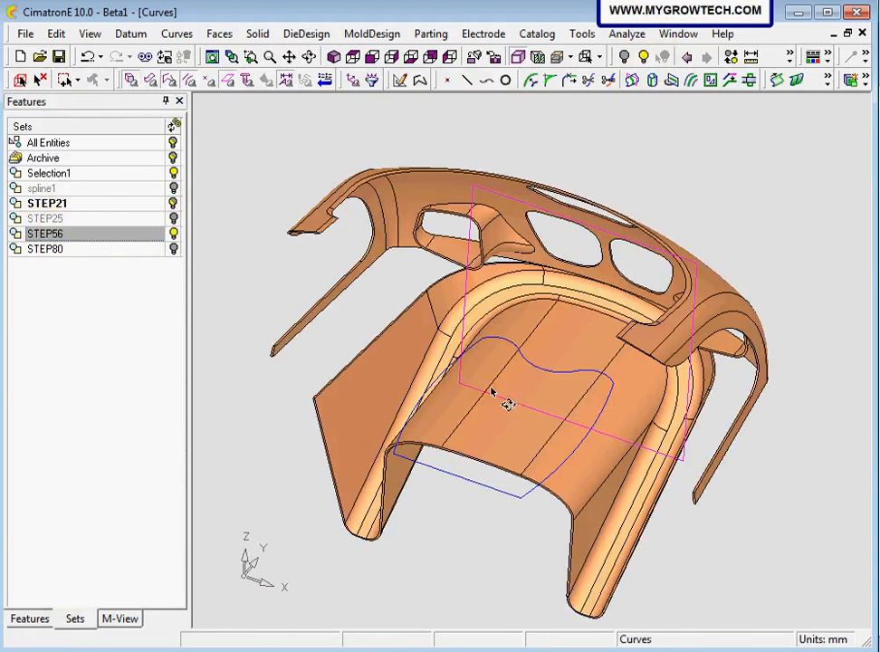
pyautogui.keyDown('ctrl'); pyautogui.moveTo(504, 419); pyautogui.dragTo(504, 385); pyautogui.keyUp('ctrl')
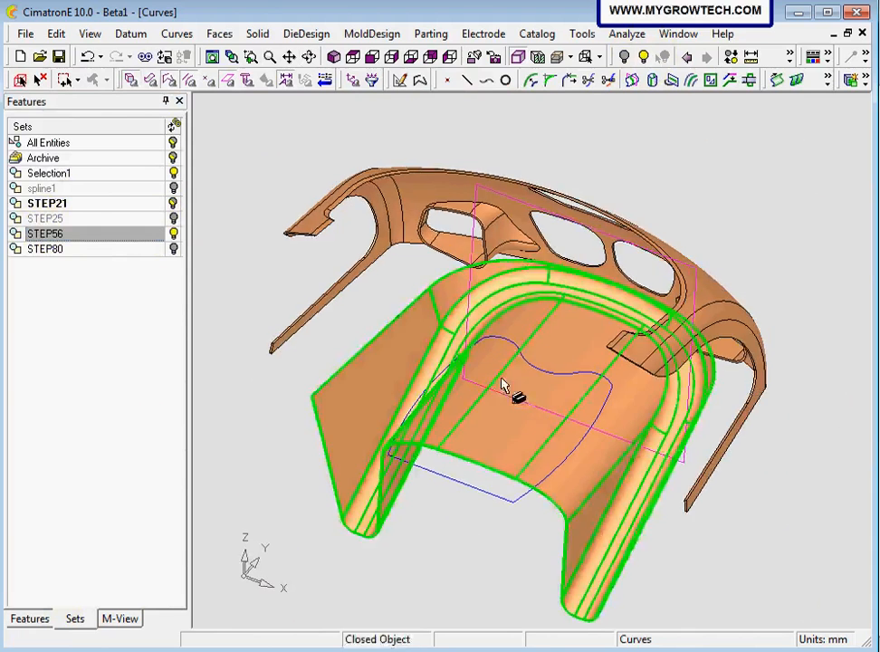
# Step: Begin a Remove Extrude with the seat shell as the reference object instead of the chair back
pyautogui.click(258, 33)
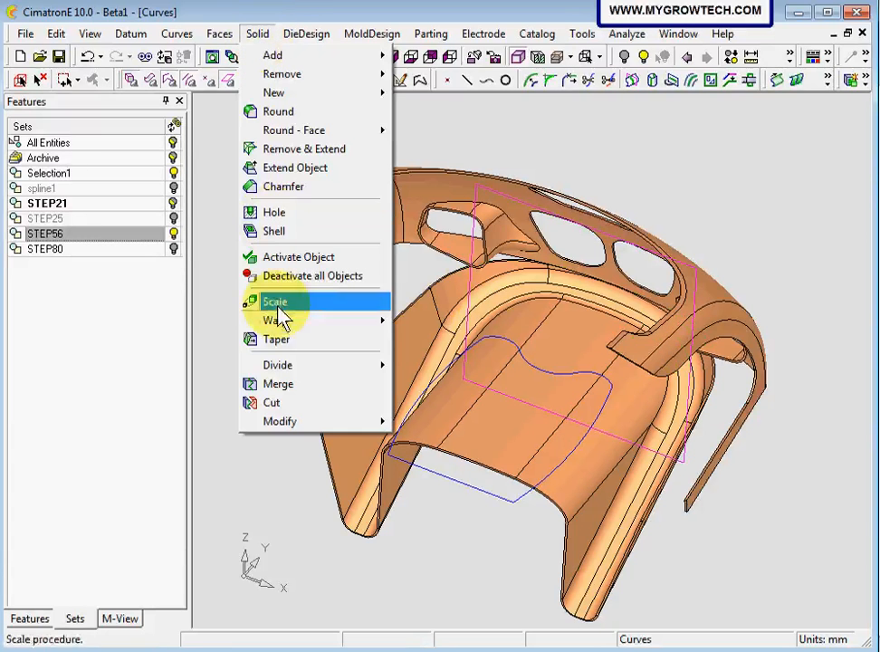
pyautogui.moveTo(312, 74)
pyautogui.click(433, 77)
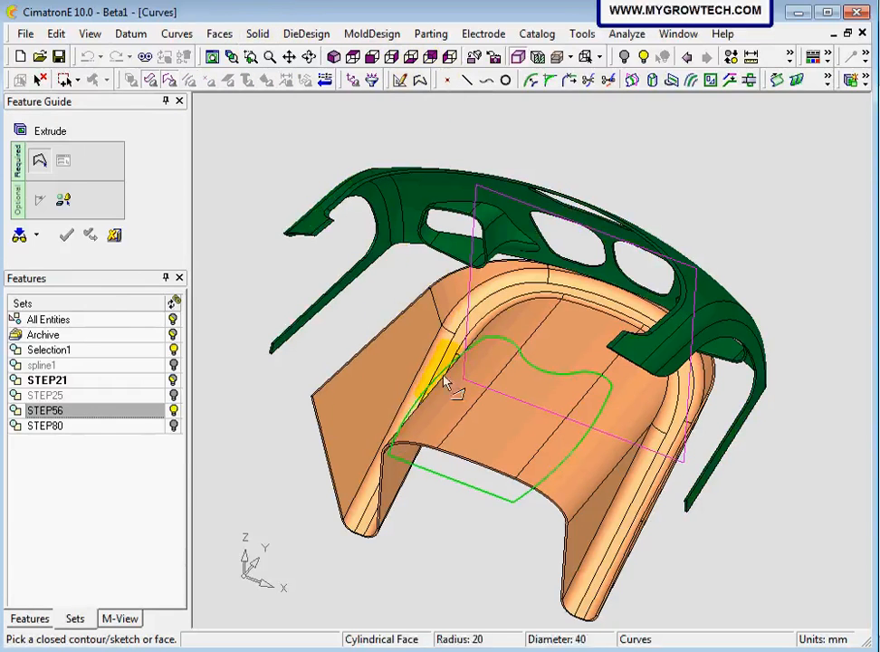
pyautogui.click(280, 308)
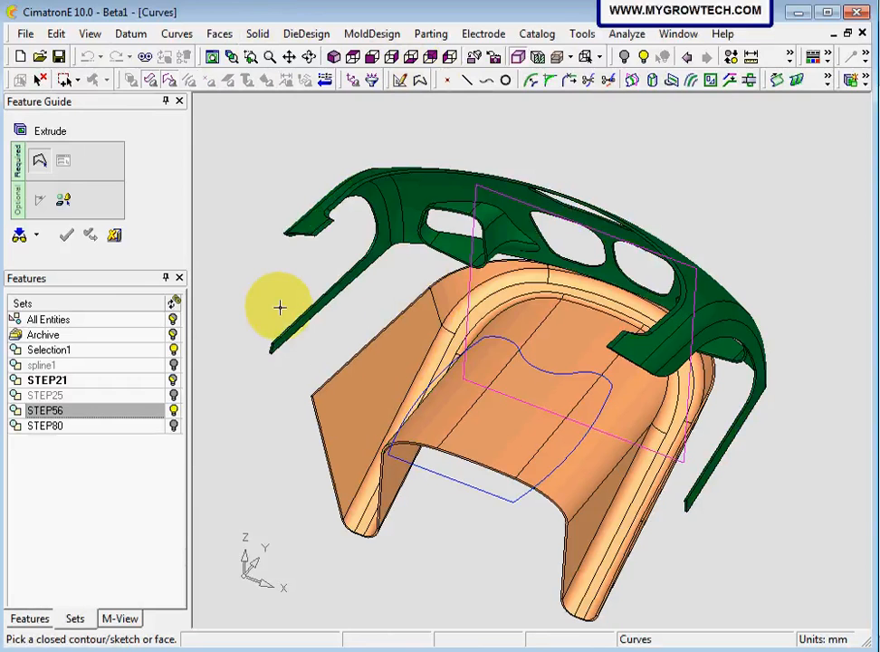
pyautogui.click(403, 188)
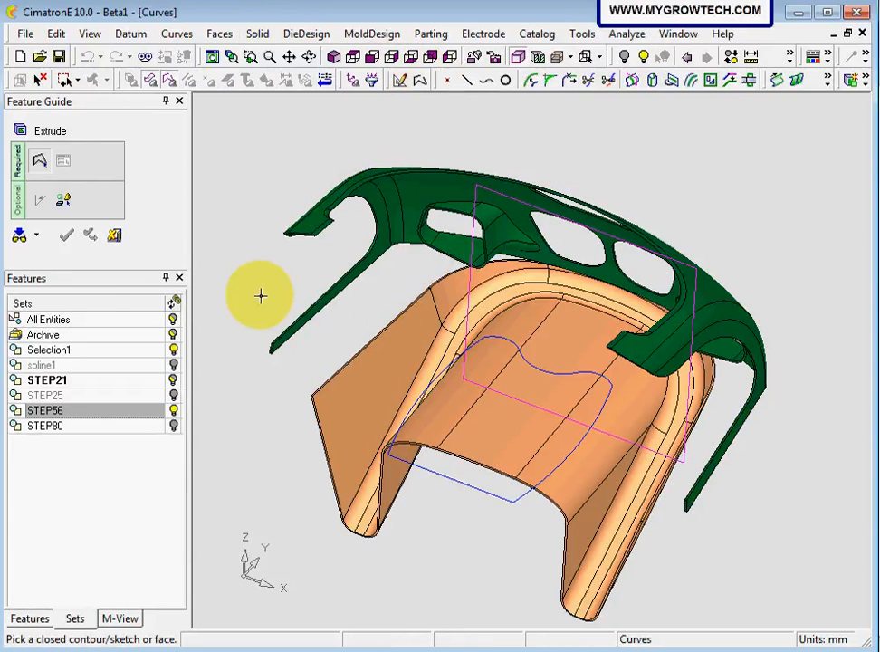
pyautogui.click(63, 200)
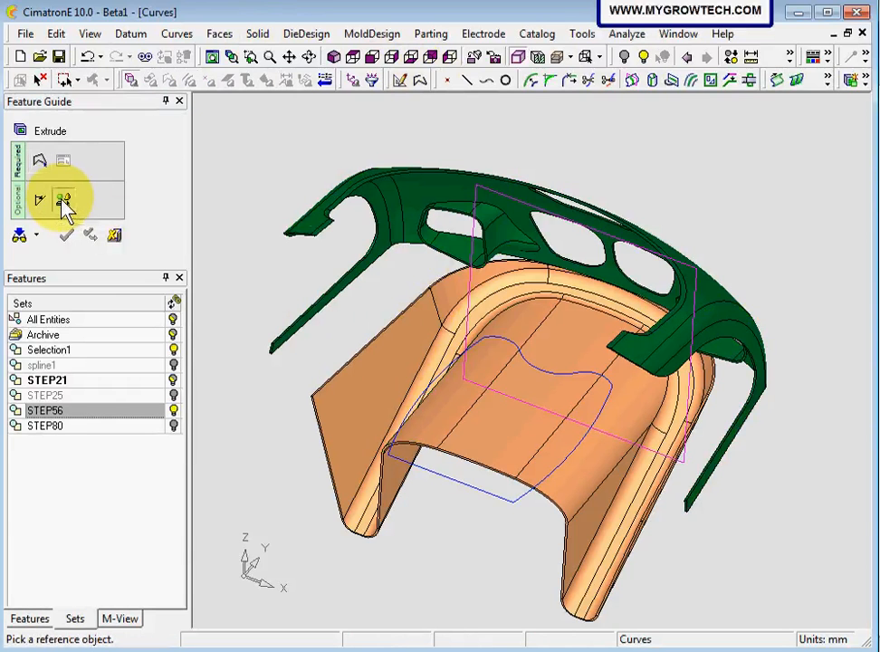
pyautogui.click(385, 381)
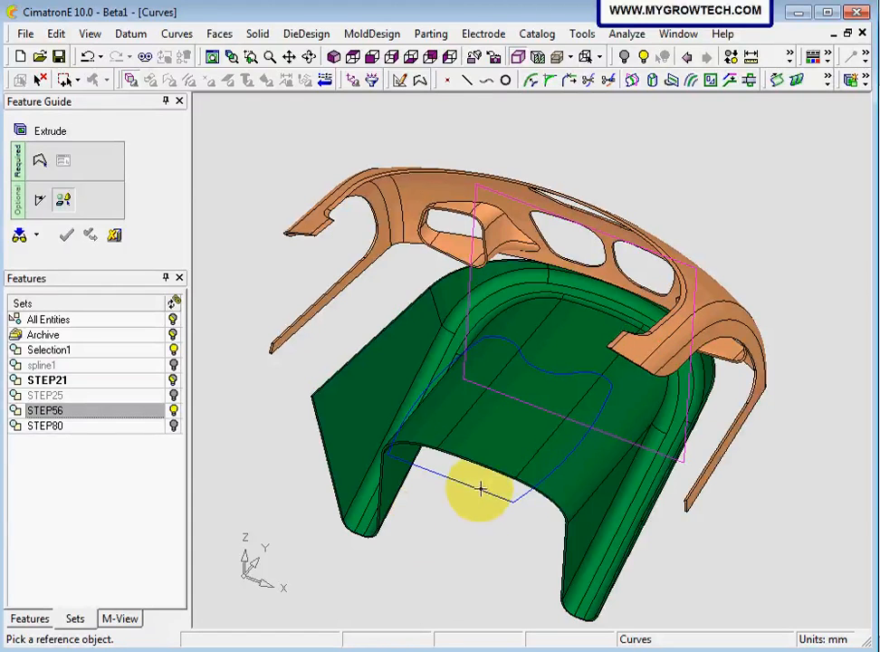
# Step: Cut the closed STEP56 contour downward through the seat shell, using the Through and One Side options
pyautogui.click(39, 161)
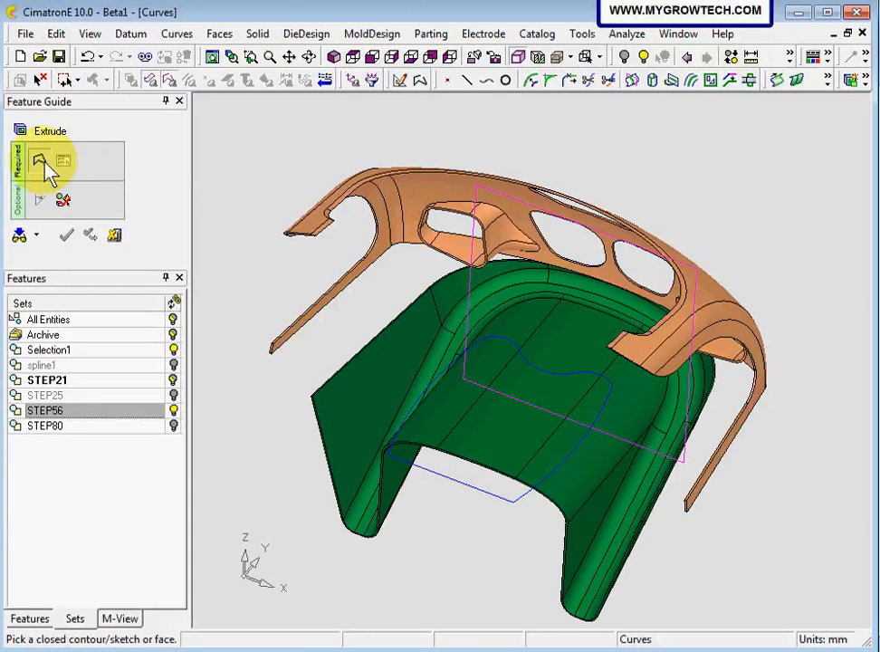
pyautogui.click(439, 480)
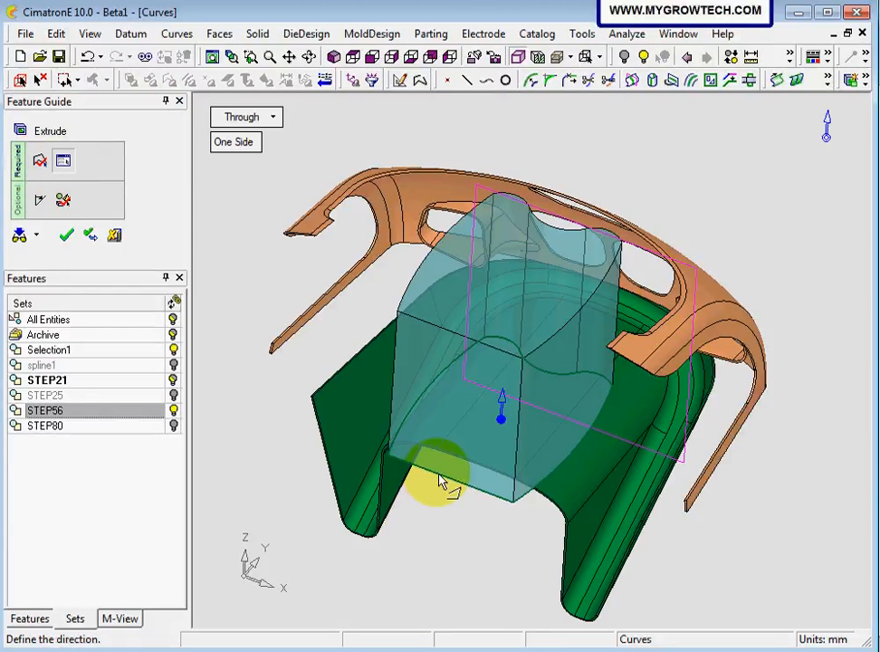
pyautogui.click(502, 404)
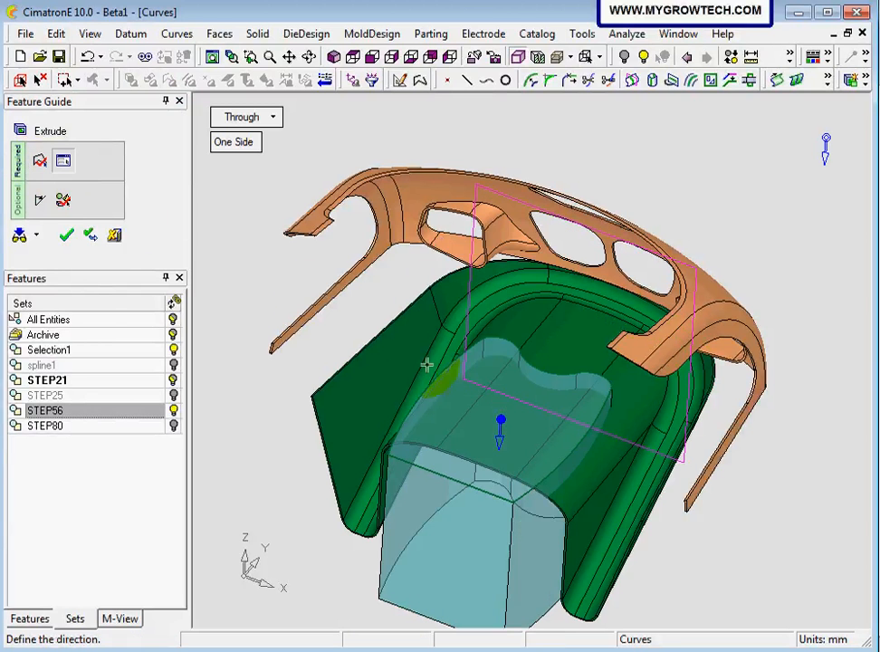
pyautogui.click(67, 237)
pyautogui.moveTo(534, 328)
pyautogui.mouseDown(button='middle')
pyautogui.moveTo(564, 387)
pyautogui.moveTo(554, 338)
pyautogui.moveTo(589, 301)
pyautogui.moveTo(624, 316)
pyautogui.moveTo(538, 311)
pyautogui.moveTo(534, 337)
pyautogui.mouseUp(button='middle')
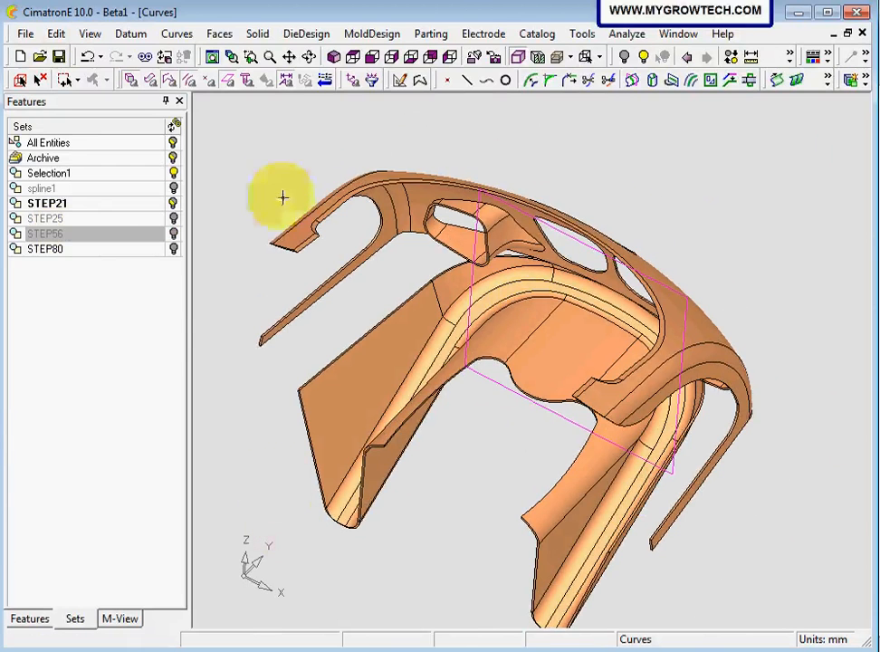
# Step: Turn on the open-edges display and examine the adjoining rims of the seat shell and chair back
pyautogui.rightClick(252, 168)
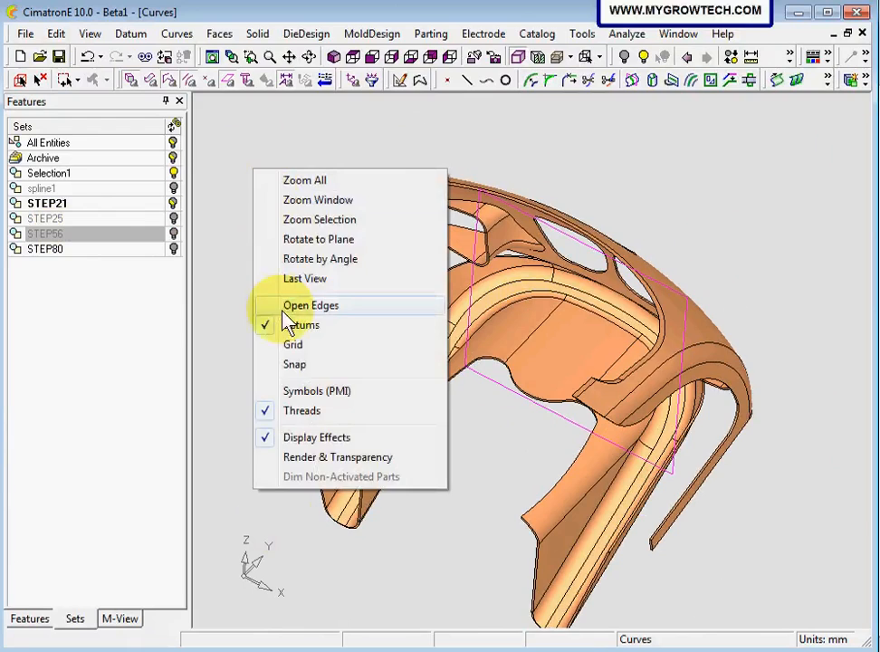
pyautogui.click(304, 306)
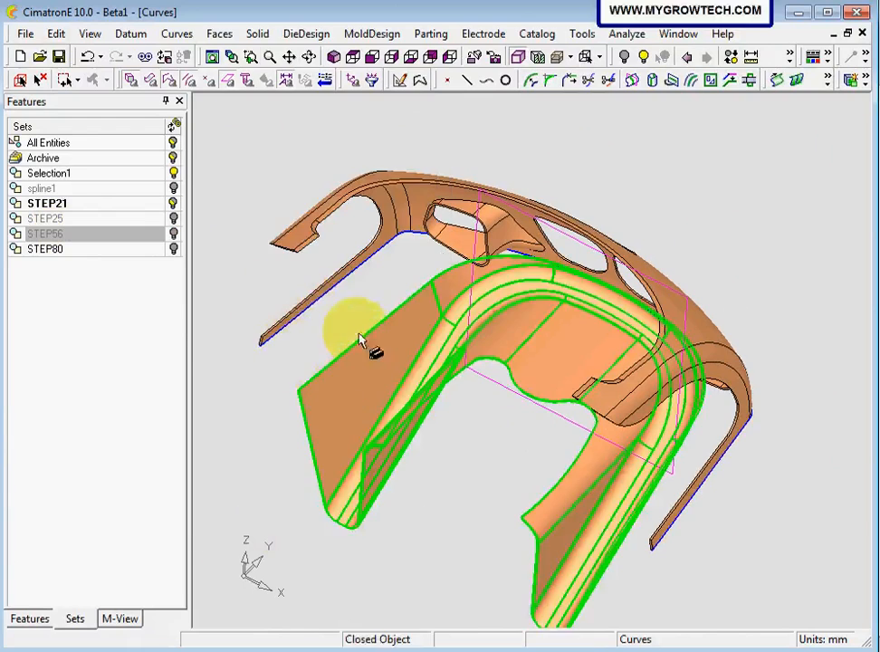
pyautogui.scroll(5, 380, 325)
pyautogui.moveTo(402, 309); pyautogui.dragTo(463, 408, button='middle')
pyautogui.keyDown('ctrl'); pyautogui.moveTo(462, 408); pyautogui.dragTo(487, 303, button='right'); pyautogui.keyUp('ctrl')
pyautogui.keyDown('ctrl'); pyautogui.moveTo(498, 390); pyautogui.dragTo(532, 304); pyautogui.keyUp('ctrl')
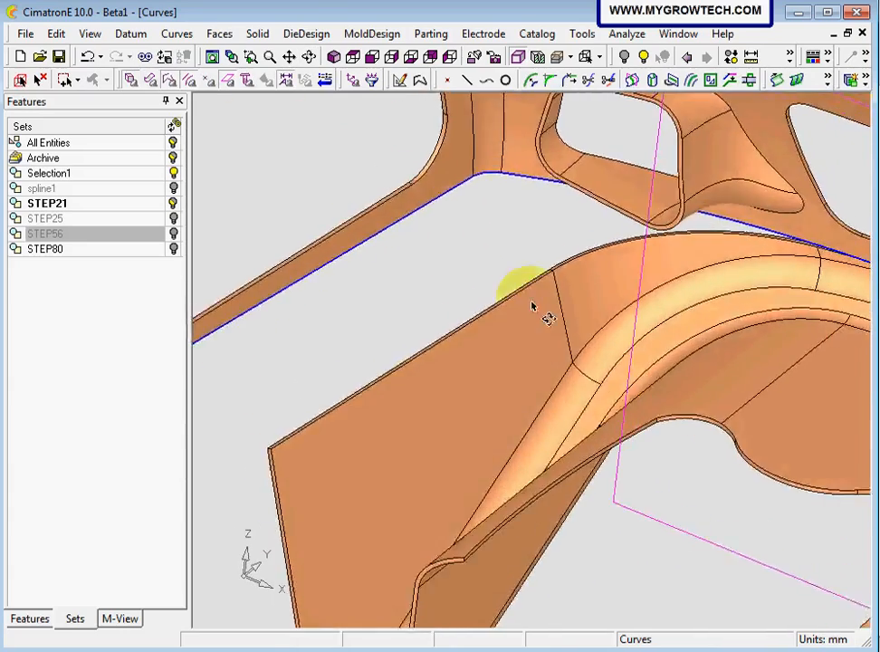
pyautogui.keyDown('ctrl'); pyautogui.moveTo(532, 304); pyautogui.dragTo(511, 396, button='right'); pyautogui.keyUp('ctrl')
pyautogui.keyDown('ctrl'); pyautogui.moveTo(522, 369); pyautogui.dragTo(453, 344, button='middle'); pyautogui.keyUp('ctrl')
pyautogui.keyDown('ctrl'); pyautogui.moveTo(470, 331); pyautogui.dragTo(472, 423, button='right'); pyautogui.keyUp('ctrl')
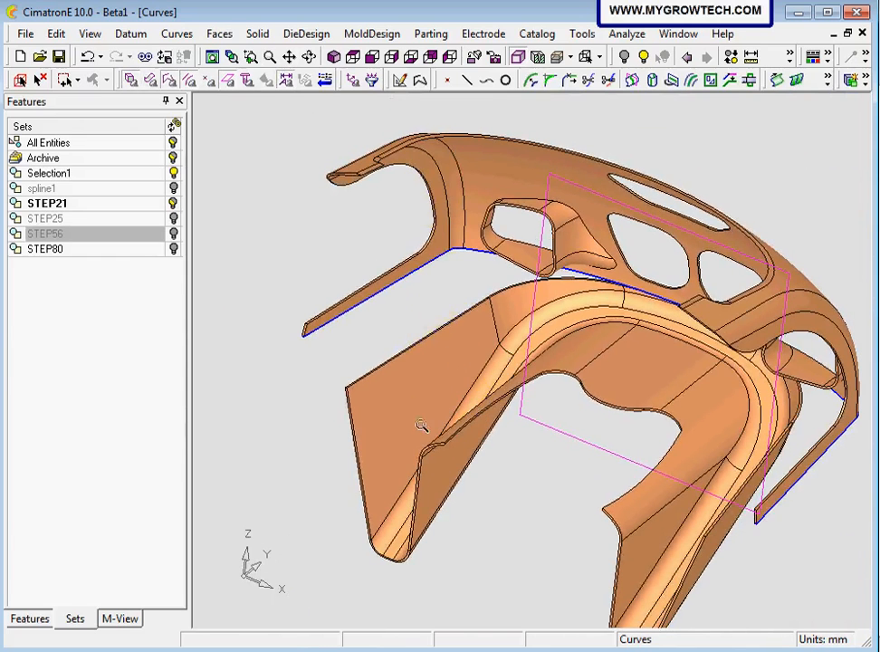
pyautogui.keyDown('ctrl'); pyautogui.moveTo(423, 467); pyautogui.dragTo(523, 228, button='right'); pyautogui.keyUp('ctrl')
pyautogui.keyDown('ctrl'); pyautogui.moveTo(409, 294); pyautogui.dragTo(559, 381, button='middle'); pyautogui.keyUp('ctrl')
pyautogui.moveTo(565, 307)
pyautogui.keyDown('ctrl'); pyautogui.mouseDown()
pyautogui.moveTo(597, 335)
pyautogui.moveTo(550, 313)
pyautogui.mouseUp(); pyautogui.keyUp('ctrl')
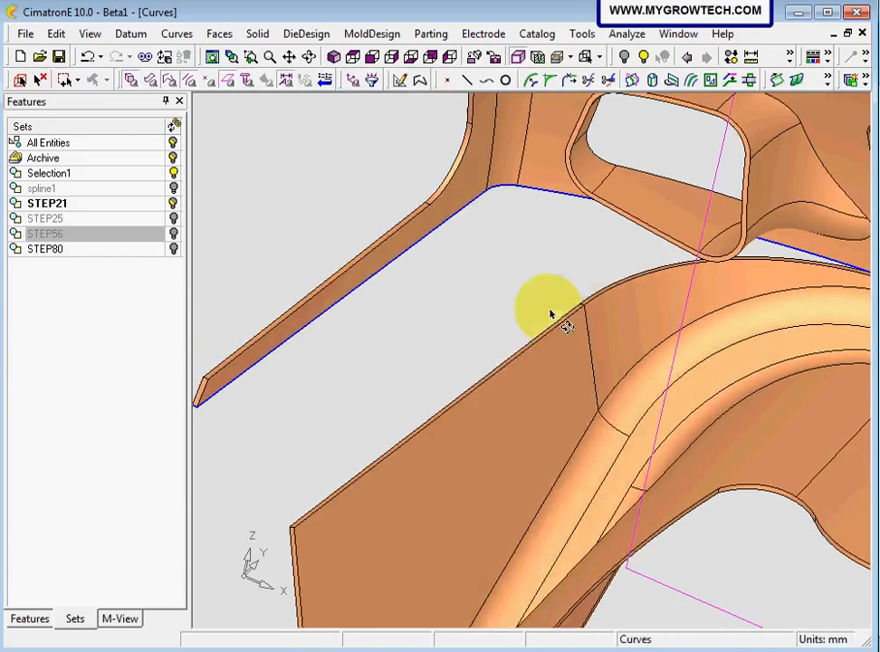
# Step: Start Remove Geometry and select the seat shell's straight side rim face and the adjoining curved corner rim face
pyautogui.rightClick(452, 255)
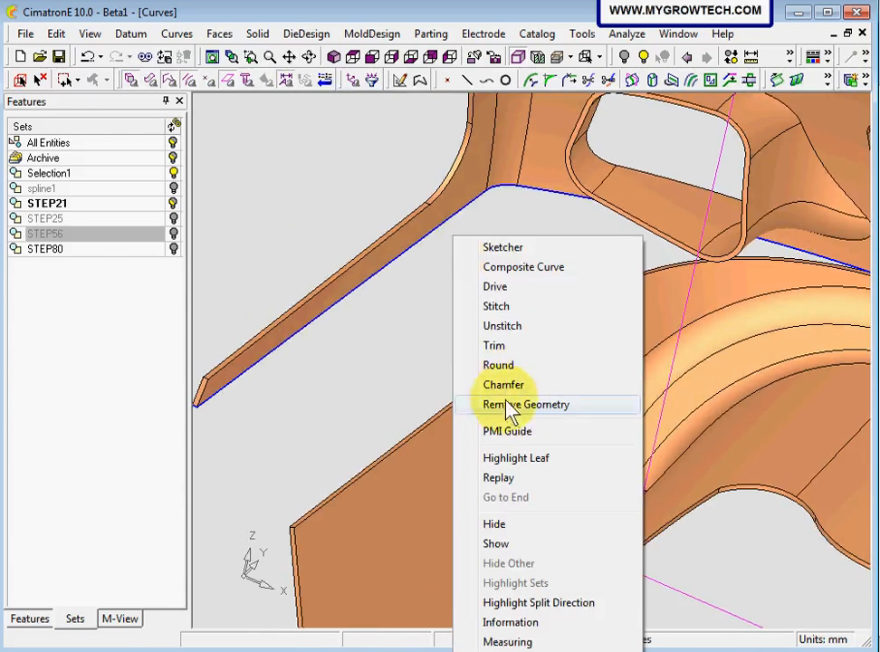
pyautogui.click(512, 409)
pyautogui.keyDown('ctrl'); pyautogui.moveTo(633, 378); pyautogui.dragTo(650, 272, button='right'); pyautogui.keyUp('ctrl')
pyautogui.keyDown('ctrl'); pyautogui.moveTo(606, 294); pyautogui.dragTo(475, 438, button='middle'); pyautogui.keyUp('ctrl')
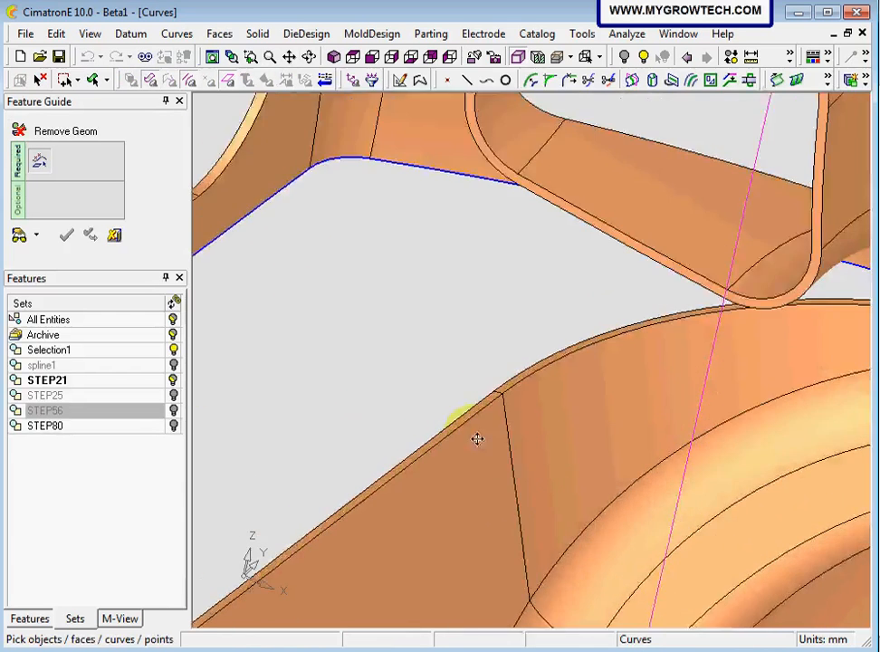
pyautogui.keyDown('ctrl'); pyautogui.moveTo(481, 425); pyautogui.dragTo(504, 342, button='right'); pyautogui.keyUp('ctrl')
pyautogui.click(476, 430)
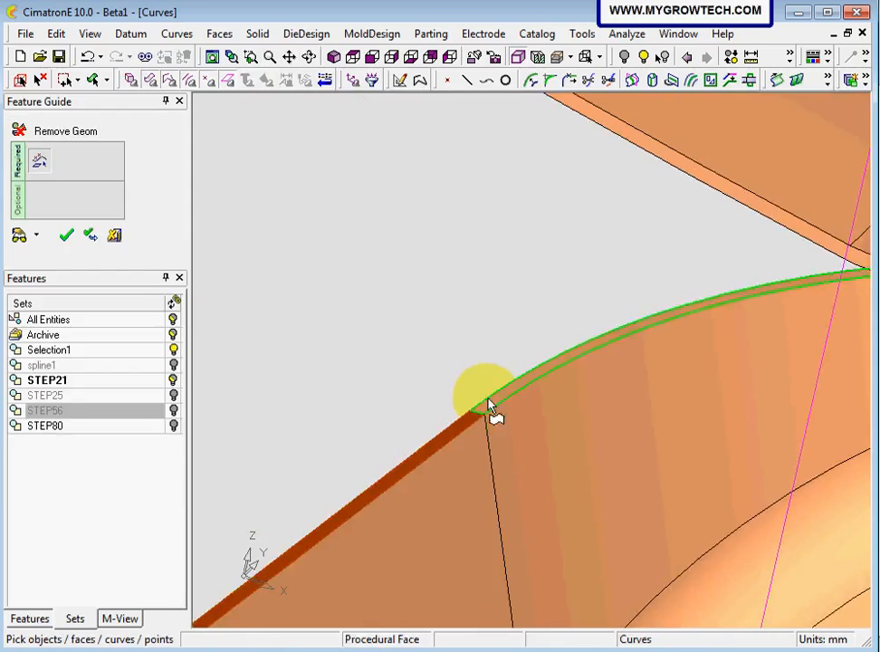
pyautogui.click(490, 409)
# Step: Add the seat shell's long rear rim face, beyond the curved corner, to the Remove Geometry selection
pyautogui.keyDown('ctrl'); pyautogui.moveTo(547, 262); pyautogui.dragTo(624, 380, button='right'); pyautogui.keyUp('ctrl')
pyautogui.keyDown('ctrl'); pyautogui.moveTo(638, 405); pyautogui.dragTo(246, 353, button='middle'); pyautogui.keyUp('ctrl')
pyautogui.keyDown('ctrl'); pyautogui.moveTo(639, 448); pyautogui.dragTo(580, 367, button='middle'); pyautogui.keyUp('ctrl')
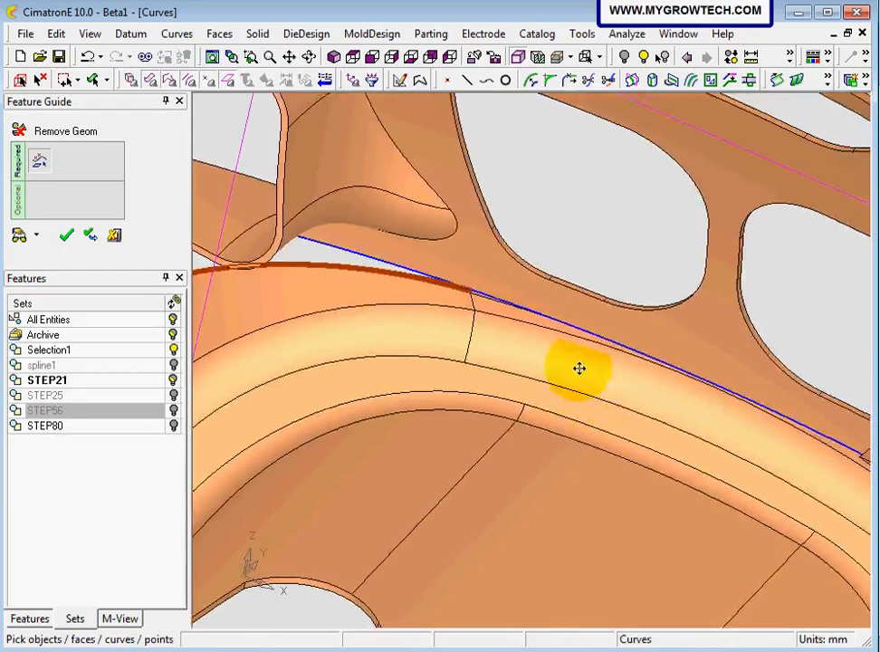
pyautogui.keyDown('ctrl'); pyautogui.moveTo(579, 368); pyautogui.dragTo(610, 364); pyautogui.keyUp('ctrl')
pyautogui.keyDown('ctrl'); pyautogui.moveTo(610, 364); pyautogui.dragTo(598, 137, button='right'); pyautogui.keyUp('ctrl')
pyautogui.keyDown('ctrl'); pyautogui.moveTo(485, 233); pyautogui.dragTo(593, 440, button='middle'); pyautogui.keyUp('ctrl')
pyautogui.keyDown('ctrl'); pyautogui.moveTo(593, 440); pyautogui.dragTo(583, 281, button='right'); pyautogui.keyUp('ctrl')
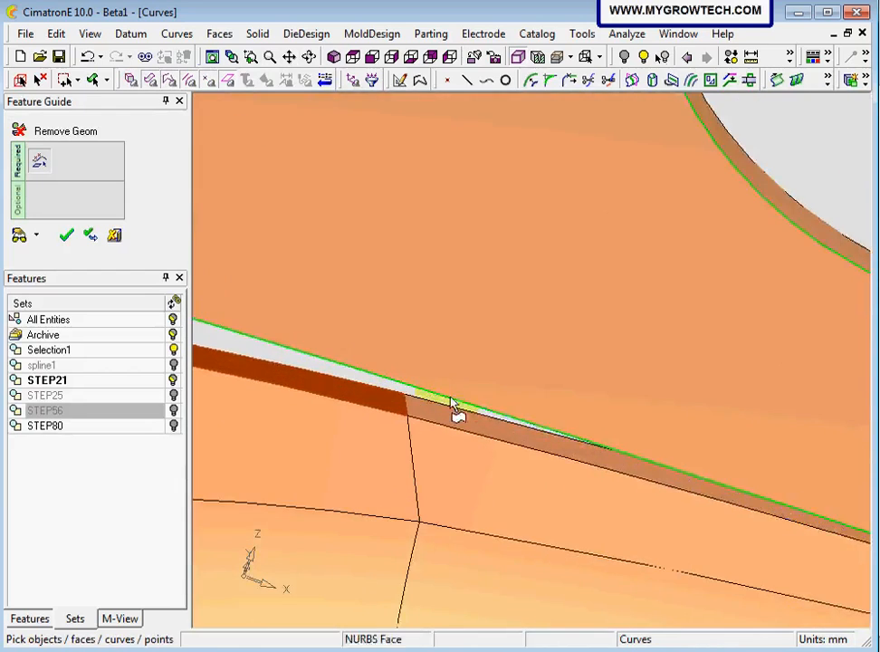
pyautogui.click(441, 418)
# Step: Add the curved rim face at the seat's opposite rear corner to the faces being removed
pyautogui.keyDown('ctrl'); pyautogui.moveTo(546, 466); pyautogui.dragTo(615, 602, button='right'); pyautogui.keyUp('ctrl')
pyautogui.keyDown('ctrl'); pyautogui.moveTo(774, 573); pyautogui.dragTo(568, 460, button='middle'); pyautogui.keyUp('ctrl')
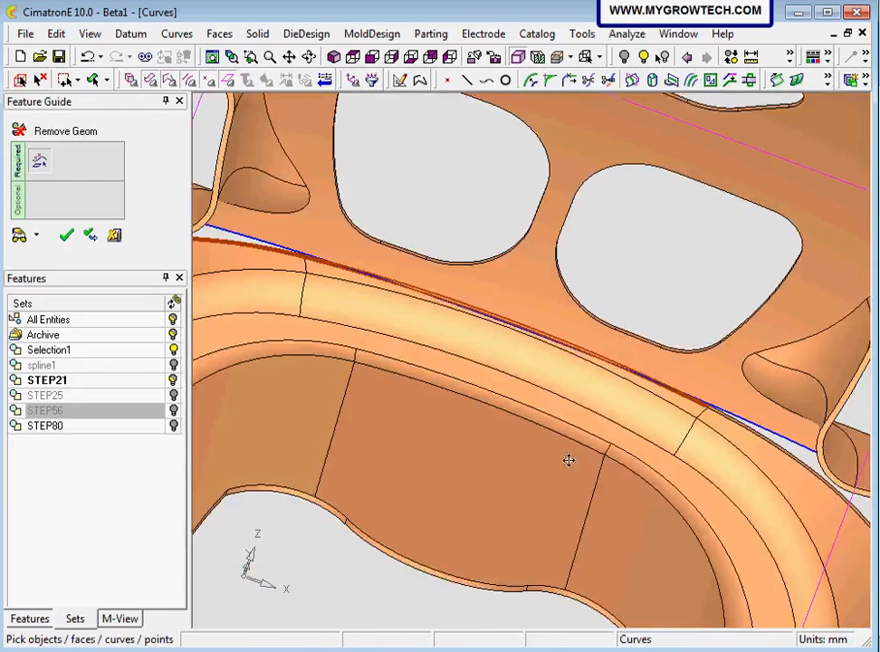
pyautogui.keyDown('ctrl'); pyautogui.moveTo(629, 474); pyautogui.dragTo(501, 459, button='middle'); pyautogui.keyUp('ctrl')
pyautogui.keyDown('ctrl'); pyautogui.moveTo(608, 472); pyautogui.dragTo(643, 280, button='right'); pyautogui.keyUp('ctrl')
pyautogui.keyDown('ctrl'); pyautogui.moveTo(646, 454); pyautogui.dragTo(600, 410, button='middle'); pyautogui.keyUp('ctrl')
pyautogui.keyDown('ctrl'); pyautogui.moveTo(627, 483); pyautogui.dragTo(670, 282, button='right'); pyautogui.keyUp('ctrl')
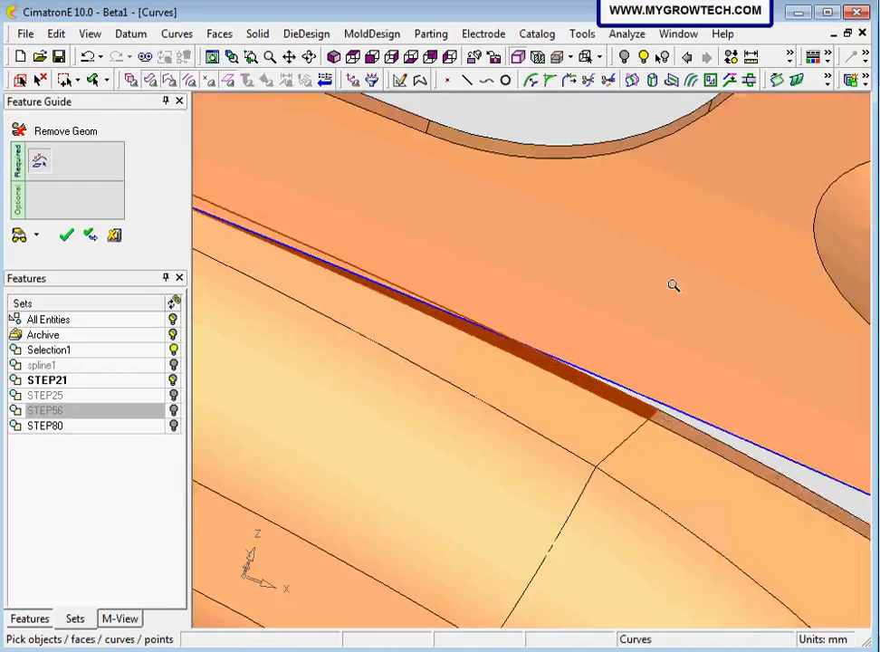
pyautogui.keyDown('ctrl'); pyautogui.moveTo(667, 421); pyautogui.dragTo(662, 505, button='right'); pyautogui.keyUp('ctrl')
pyautogui.keyDown('ctrl'); pyautogui.moveTo(814, 615); pyautogui.dragTo(628, 505, button='middle'); pyautogui.keyUp('ctrl')
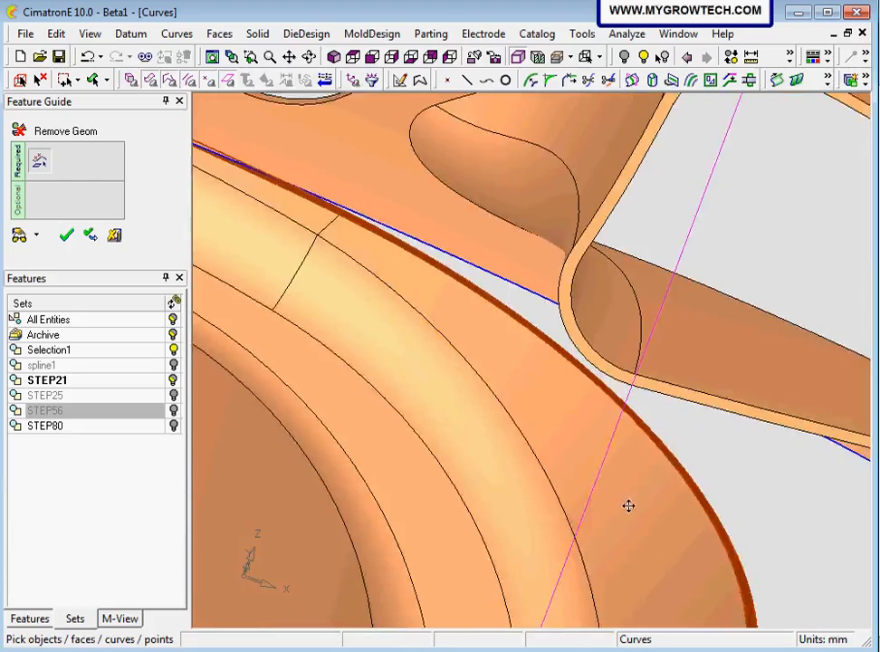
# Step: Check the rim selection through to the seat's far side and remove the selected rim faces
pyautogui.keyDown('ctrl'); pyautogui.moveTo(574, 493); pyautogui.dragTo(599, 98, button='middle'); pyautogui.keyUp('ctrl')
pyautogui.keyDown('ctrl'); pyautogui.moveTo(638, 221); pyautogui.dragTo(742, 373, button='right'); pyautogui.keyUp('ctrl')
pyautogui.keyDown('ctrl'); pyautogui.moveTo(742, 372); pyautogui.dragTo(612, 329); pyautogui.keyUp('ctrl')
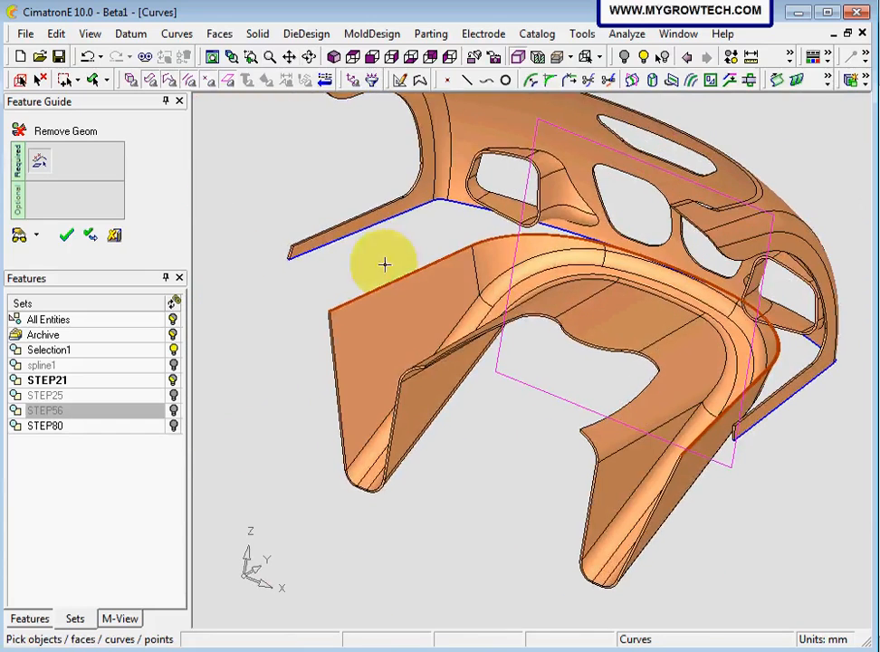
pyautogui.middleClick(287, 177)
pyautogui.click(288, 180)
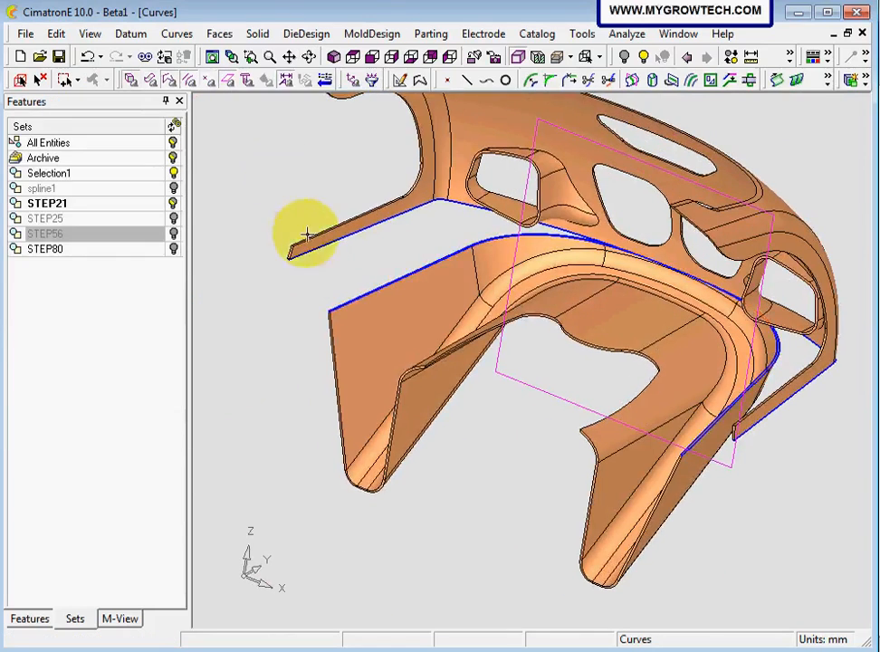
# Step: Start a Blend face between the lower edge of the chair back's side arm and the seat side's outer upper edge
pyautogui.keyDown('ctrl'); pyautogui.moveTo(304, 239); pyautogui.dragTo(622, 225); pyautogui.keyUp('ctrl')
pyautogui.moveTo(529, 240); pyautogui.dragTo(632, 255, button='middle')
pyautogui.click(197, 289)
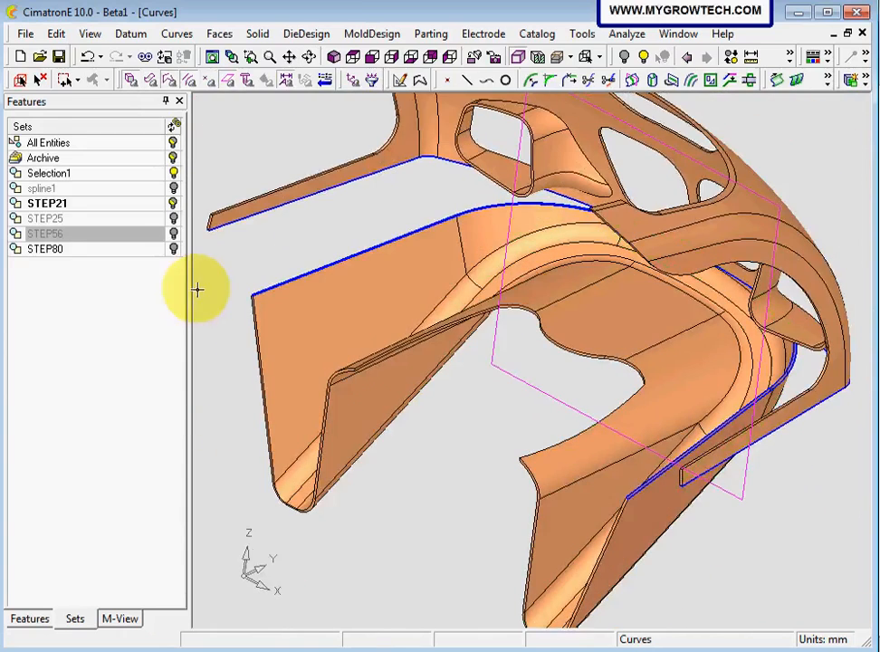
pyautogui.moveTo(207, 280); pyautogui.dragTo(309, 251, button='middle')
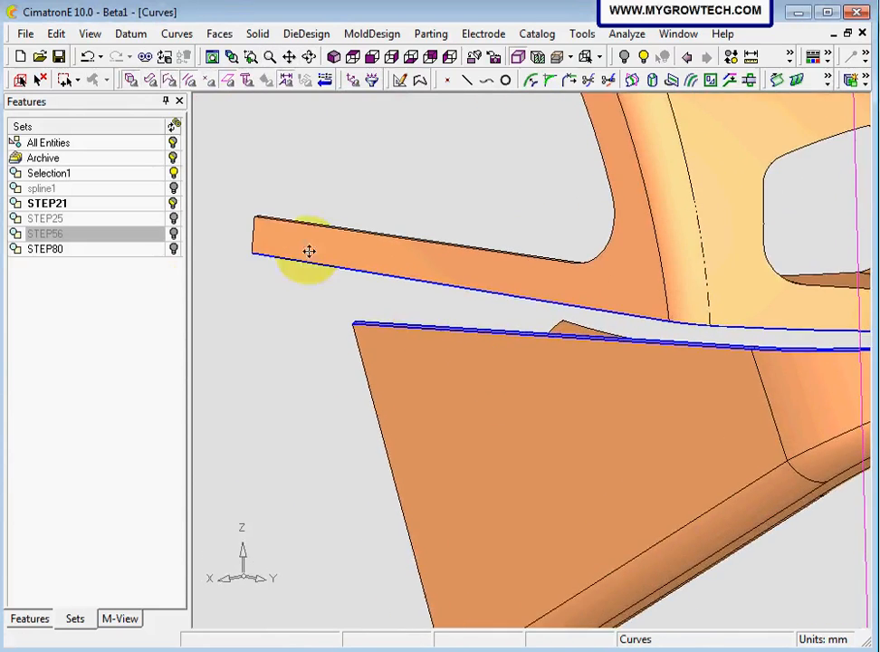
pyautogui.click(220, 34)
pyautogui.click(247, 112)
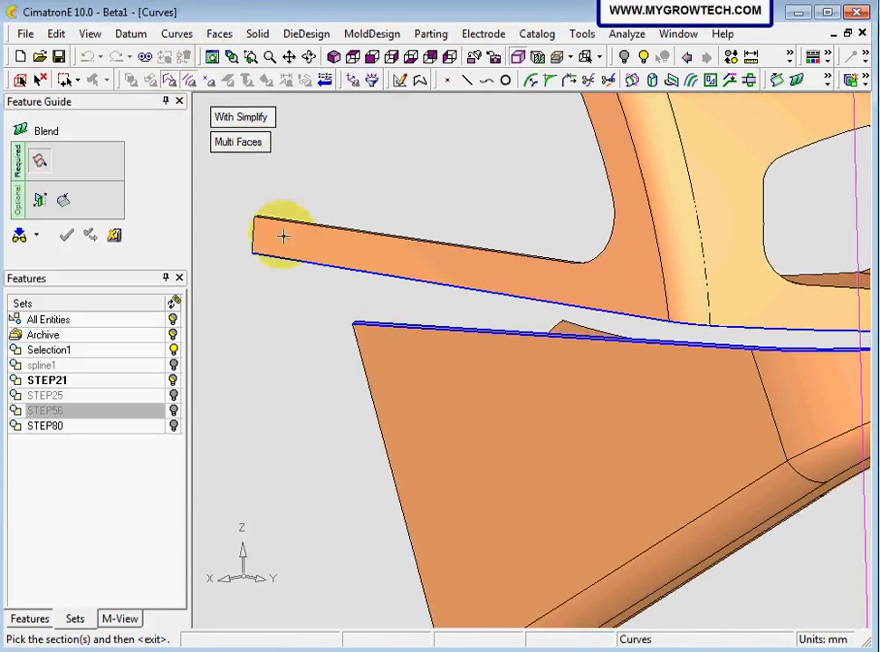
pyautogui.click(280, 256)
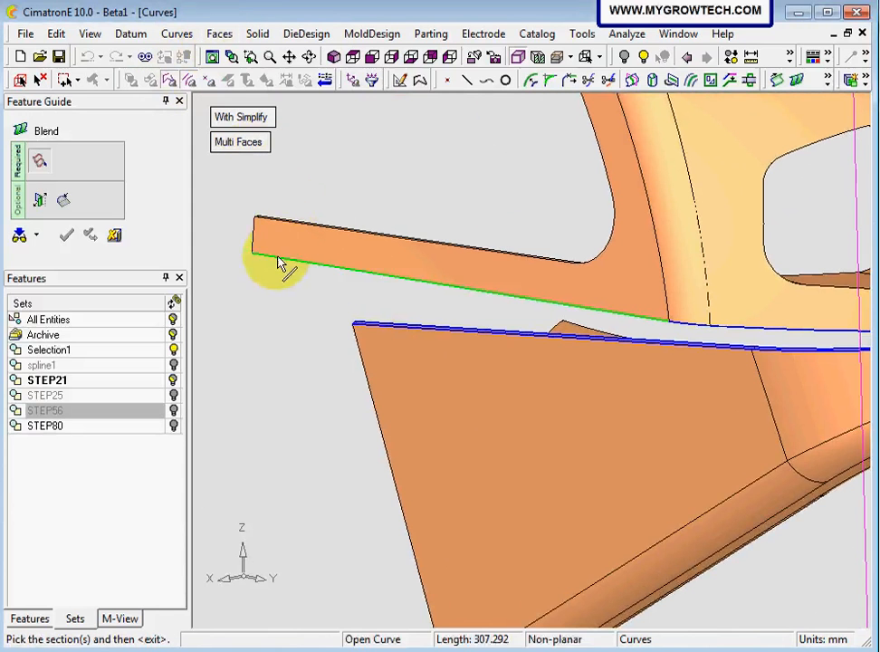
pyautogui.click(371, 331)
pyautogui.scroll(5, 435, 381)
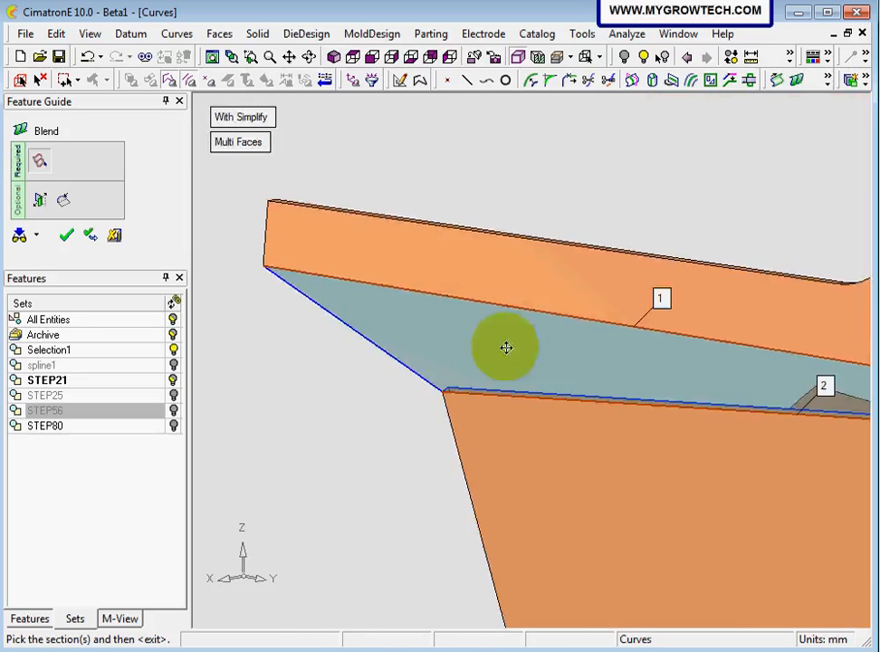
pyautogui.keyDown('ctrl'); pyautogui.moveTo(406, 237); pyautogui.dragTo(419, 269); pyautogui.keyUp('ctrl')
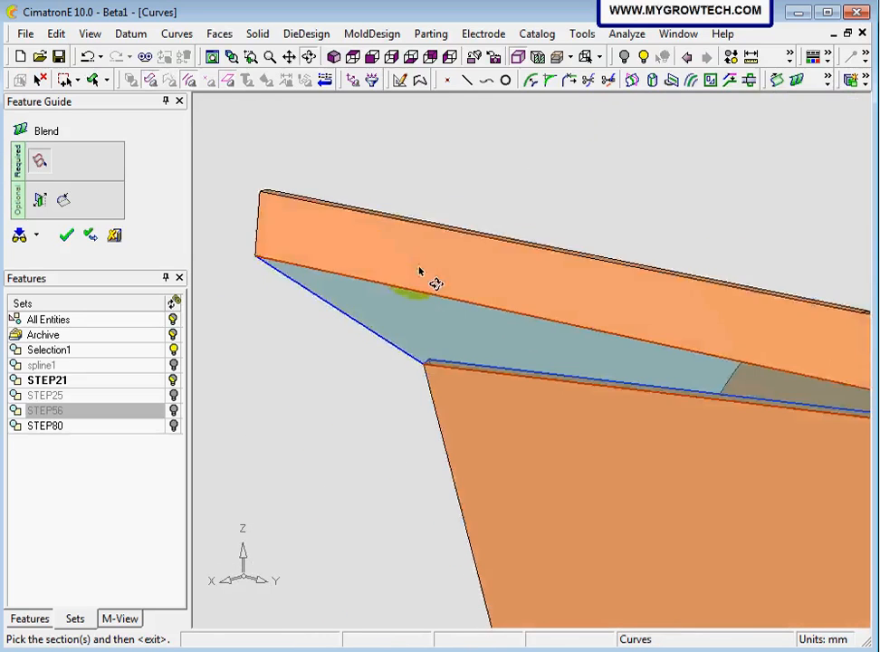
pyautogui.keyDown('ctrl'); pyautogui.moveTo(418, 269); pyautogui.dragTo(419, 387, button='right'); pyautogui.keyUp('ctrl')
pyautogui.keyDown('ctrl'); pyautogui.moveTo(432, 401); pyautogui.dragTo(378, 347, button='middle'); pyautogui.keyUp('ctrl')
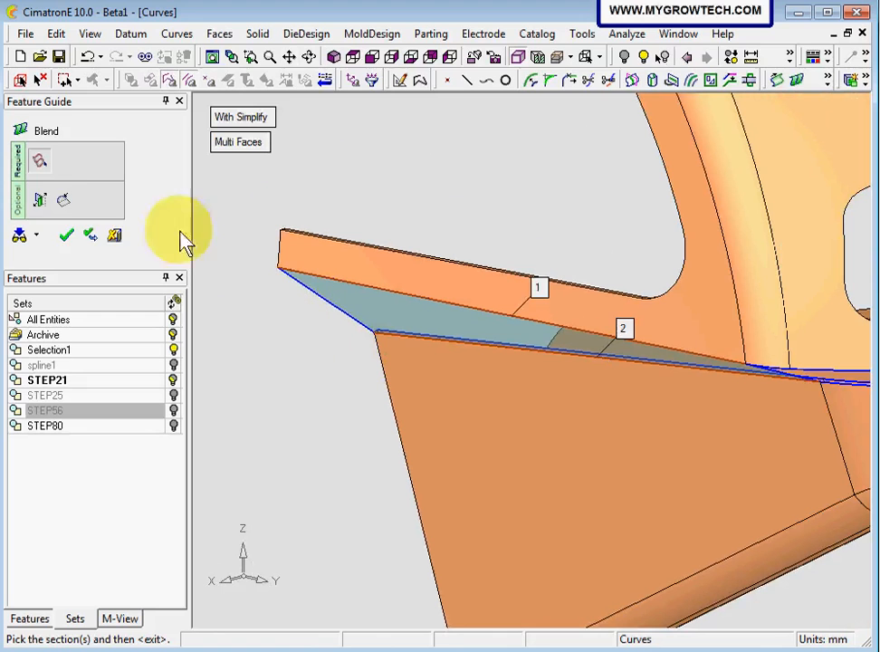
# Step: Set the end condition of both blend sections to Constant
pyautogui.click(41, 201)
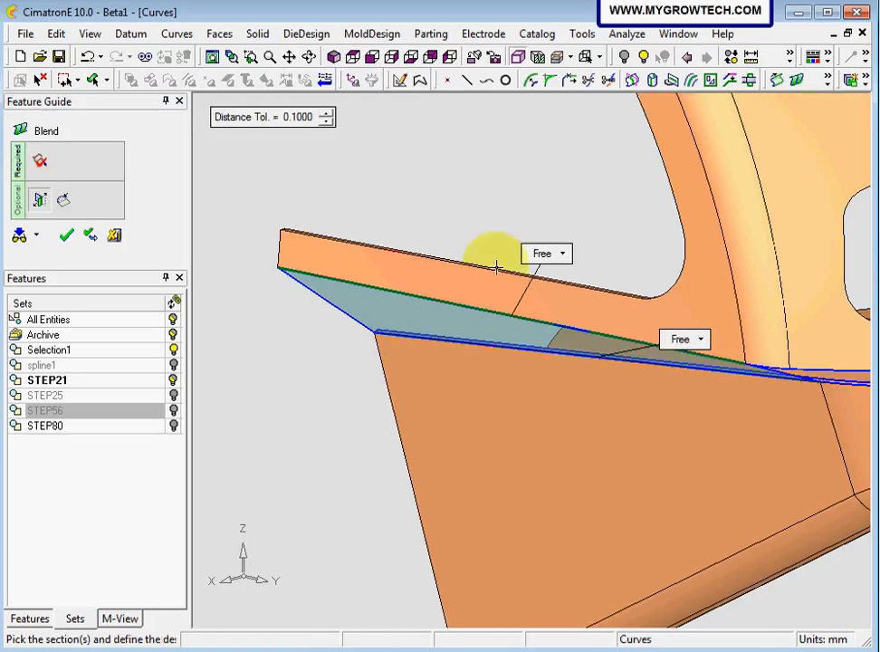
pyautogui.click(563, 254)
pyautogui.click(568, 290)
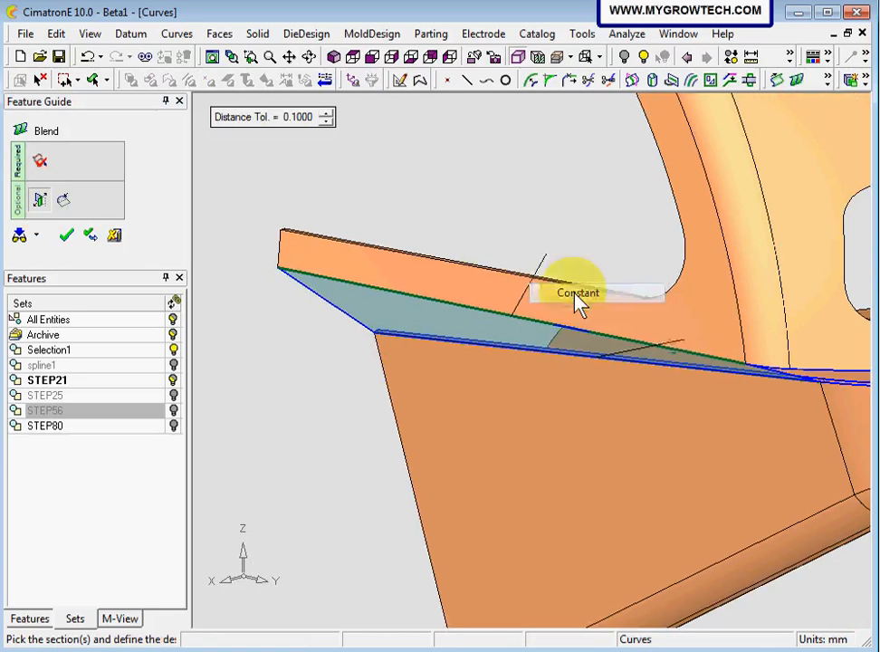
pyautogui.click(698, 339)
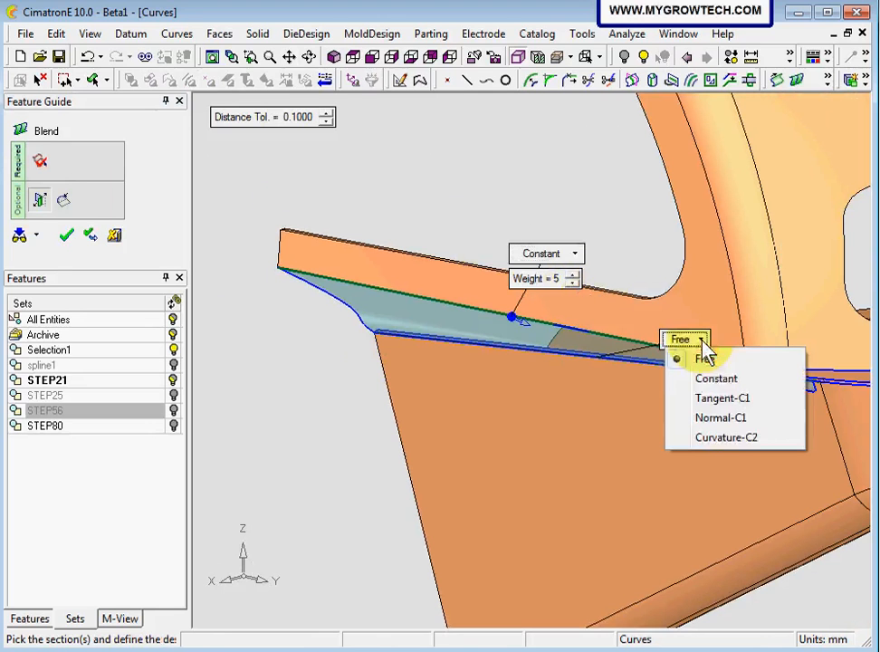
pyautogui.click(725, 380)
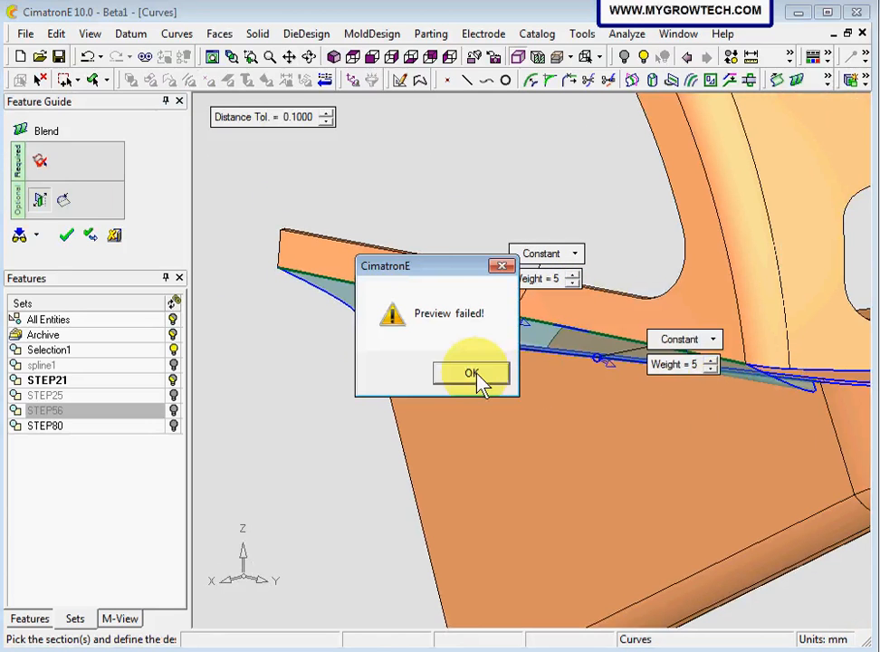
pyautogui.moveTo(443, 268); pyautogui.dragTo(412, 201)
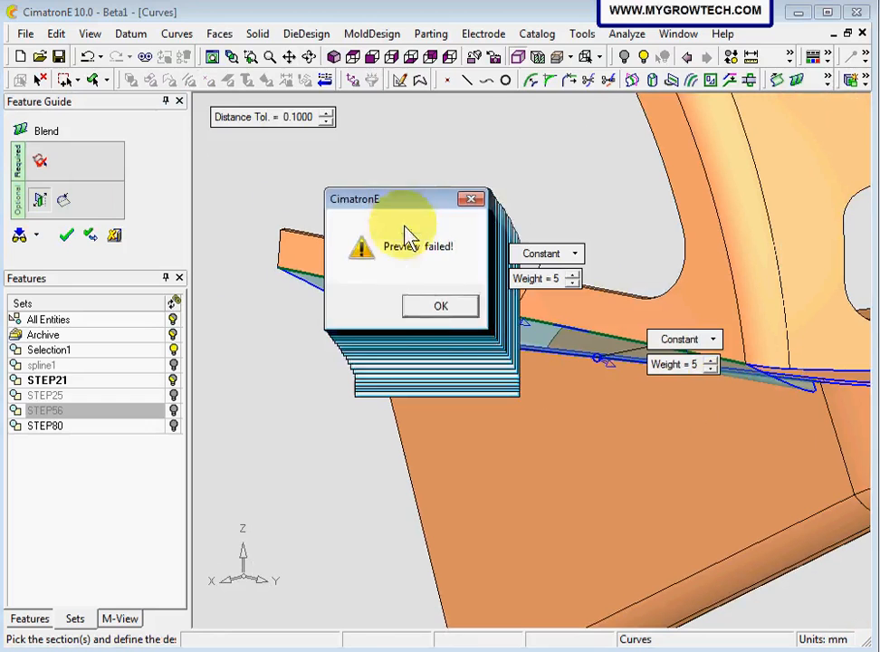
pyautogui.click(441, 309)
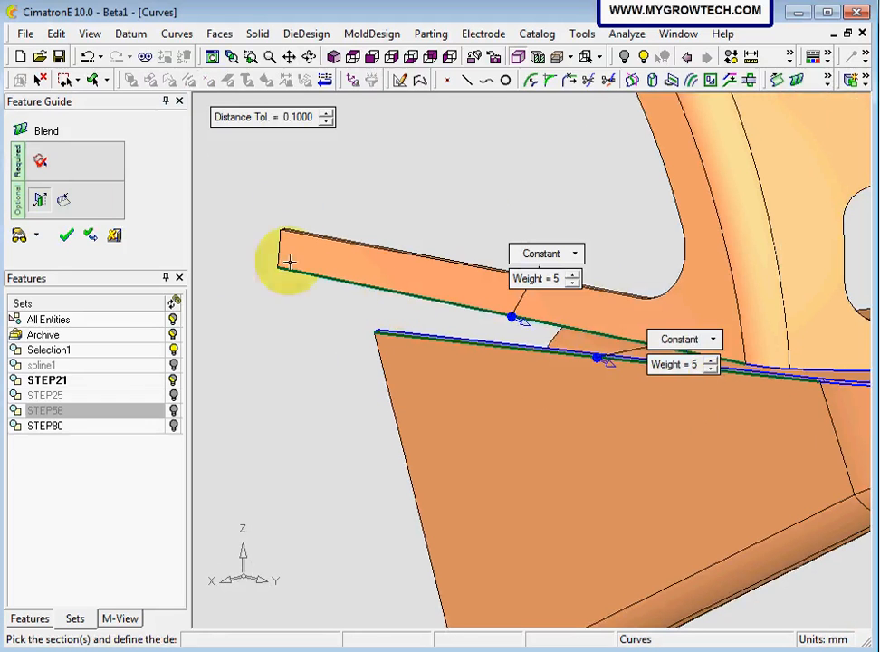
# Step: Set the direction of both constant blend sections to Along Z, pointing downward
pyautogui.rightClick(511, 317)
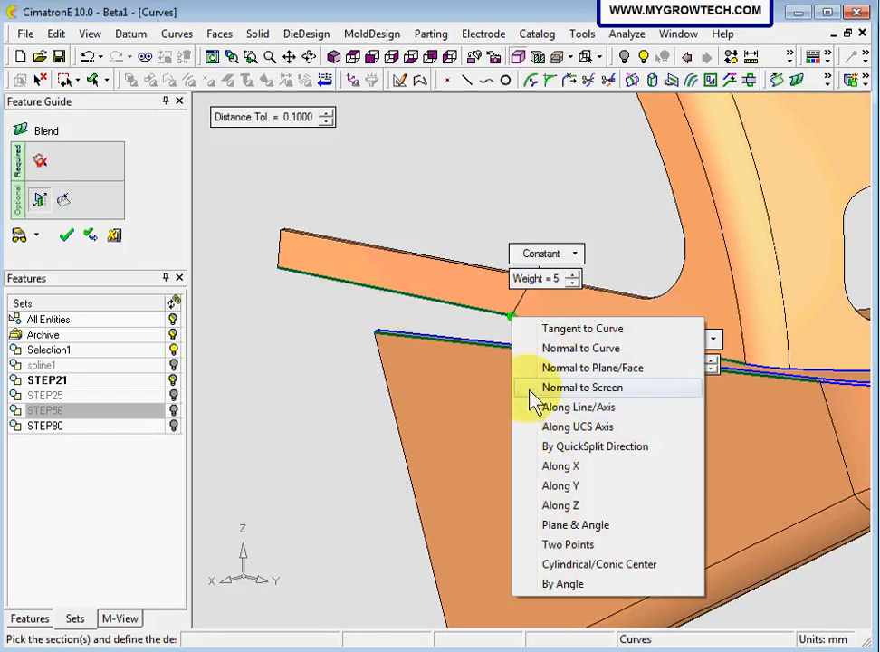
pyautogui.click(573, 508)
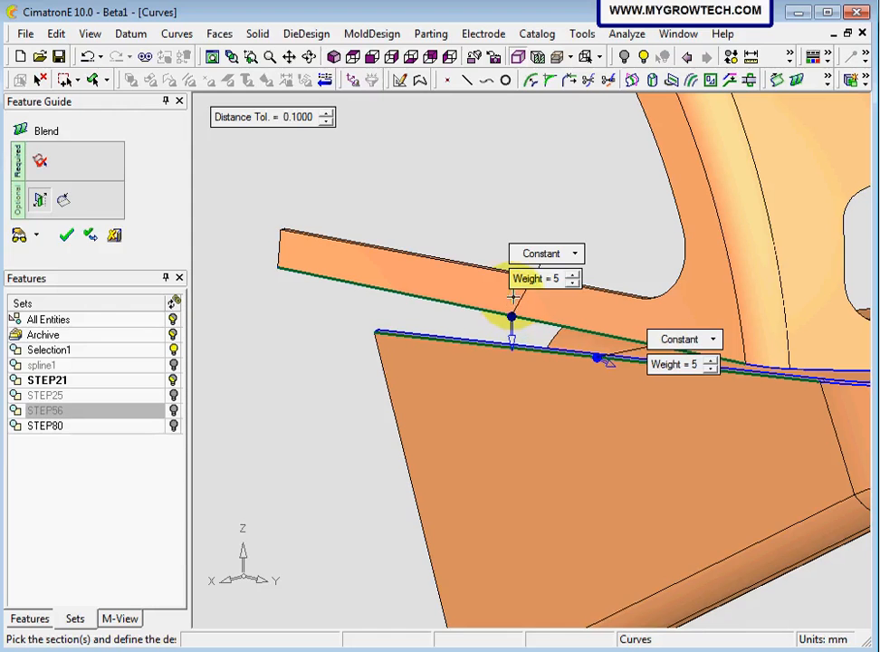
pyautogui.rightClick(597, 356)
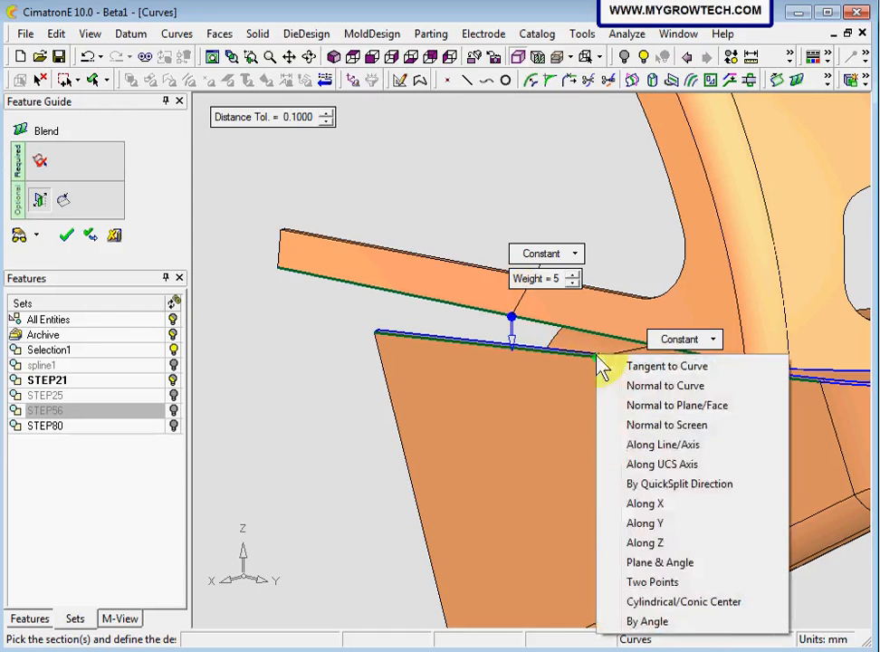
pyautogui.click(665, 543)
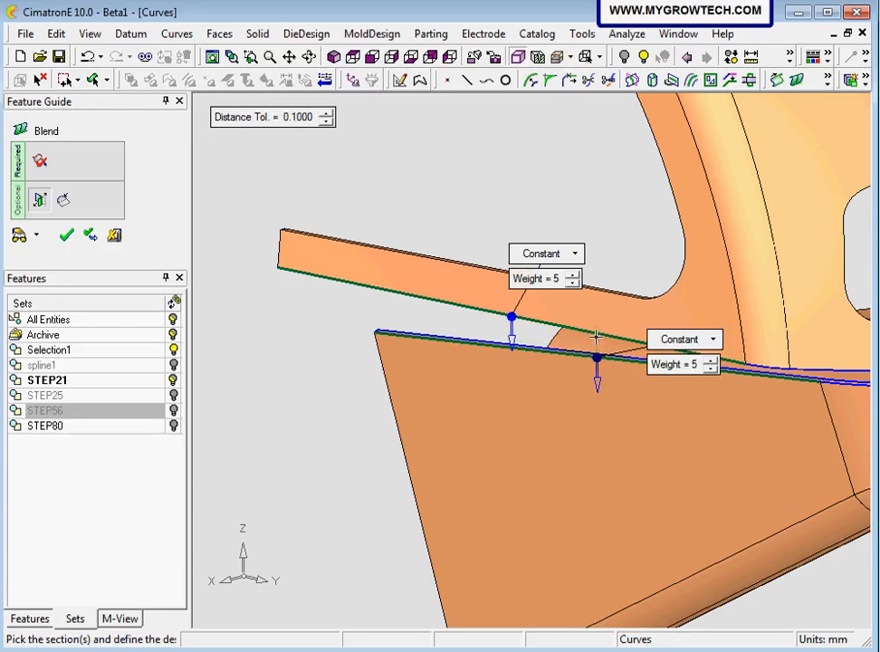
# Step: Set the back section's weight to 2, reduce the seat section's weight, and preview and create the blend
pyautogui.click(573, 283)
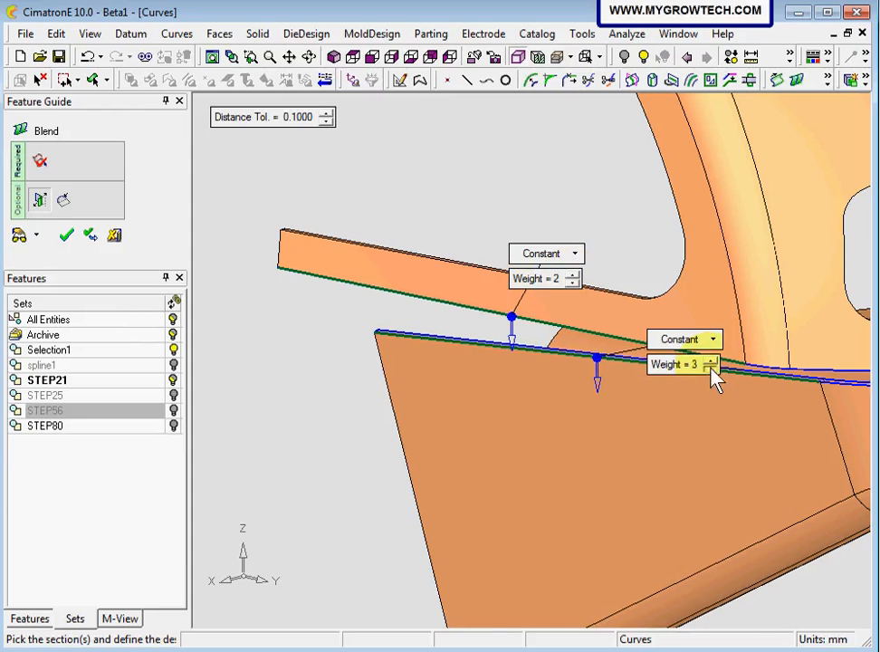
pyautogui.click(21, 234)
pyautogui.keyDown('ctrl'); pyautogui.moveTo(344, 307); pyautogui.dragTo(503, 321); pyautogui.keyUp('ctrl')
pyautogui.click(66, 234)
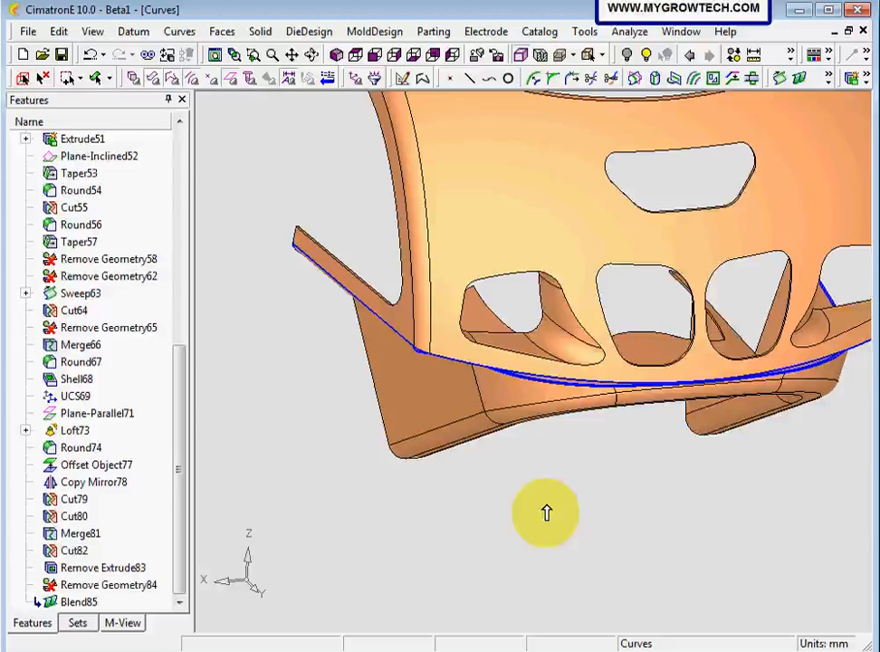
# Step: Turn off the open-edges display
pyautogui.rightClick(542, 496)
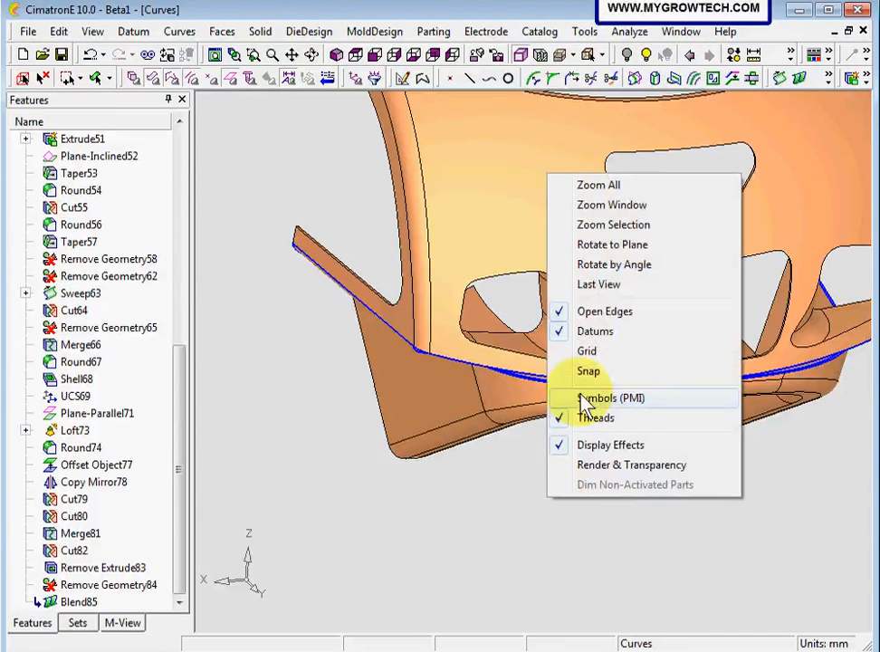
pyautogui.click(595, 312)
pyautogui.scroll(8, 561, 467)
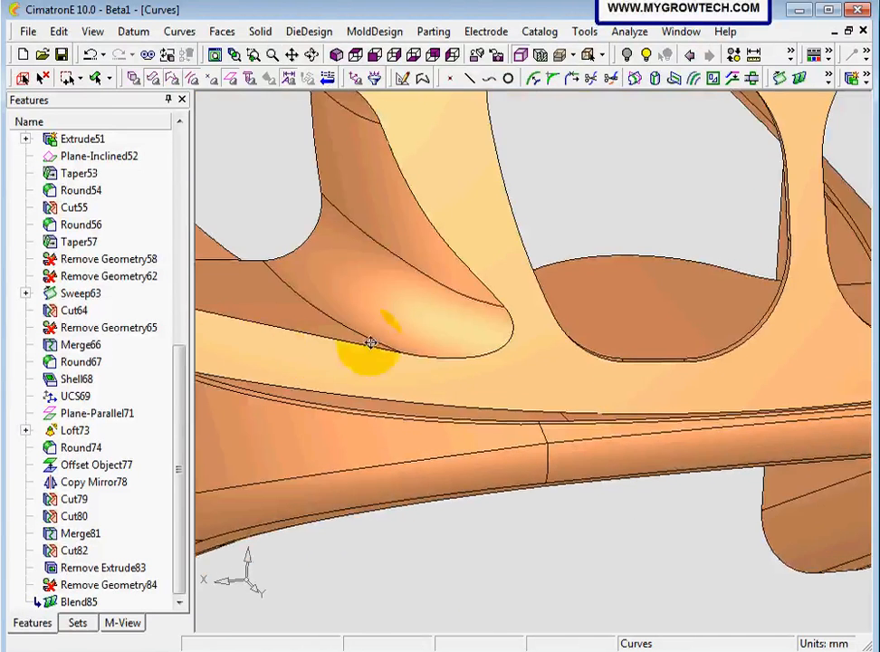
# Step: Split the back's long lower edge curve at the near end of the seat face's middle section
pyautogui.scroll(6, 558, 367)
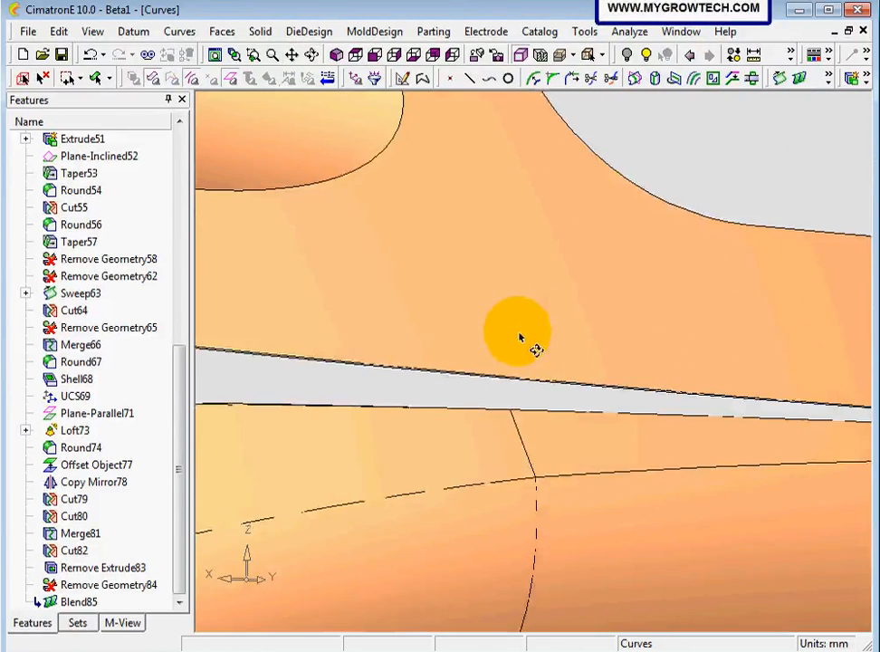
pyautogui.keyDown('ctrl'); pyautogui.moveTo(519, 337); pyautogui.dragTo(522, 322); pyautogui.keyUp('ctrl')
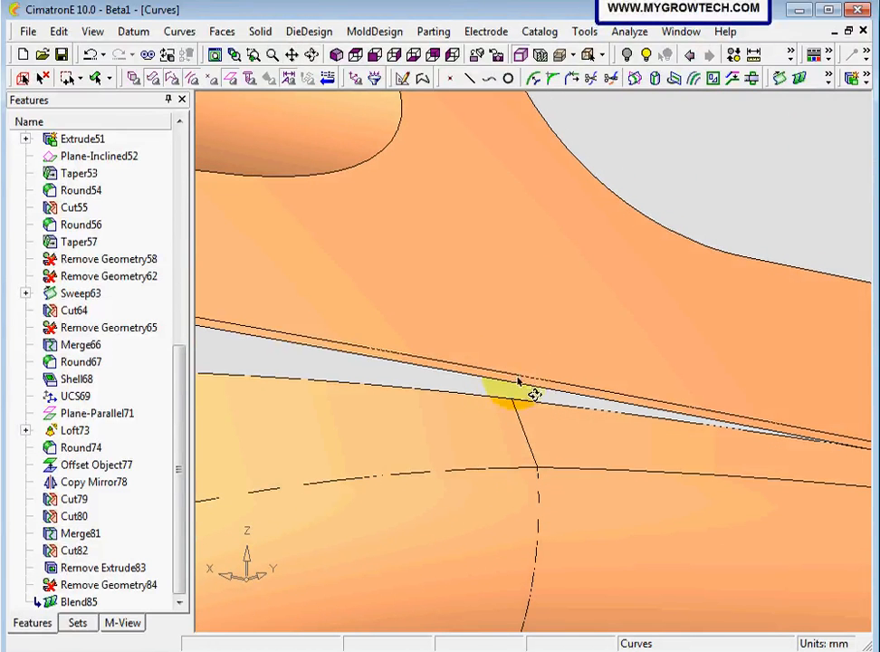
pyautogui.click(179, 32)
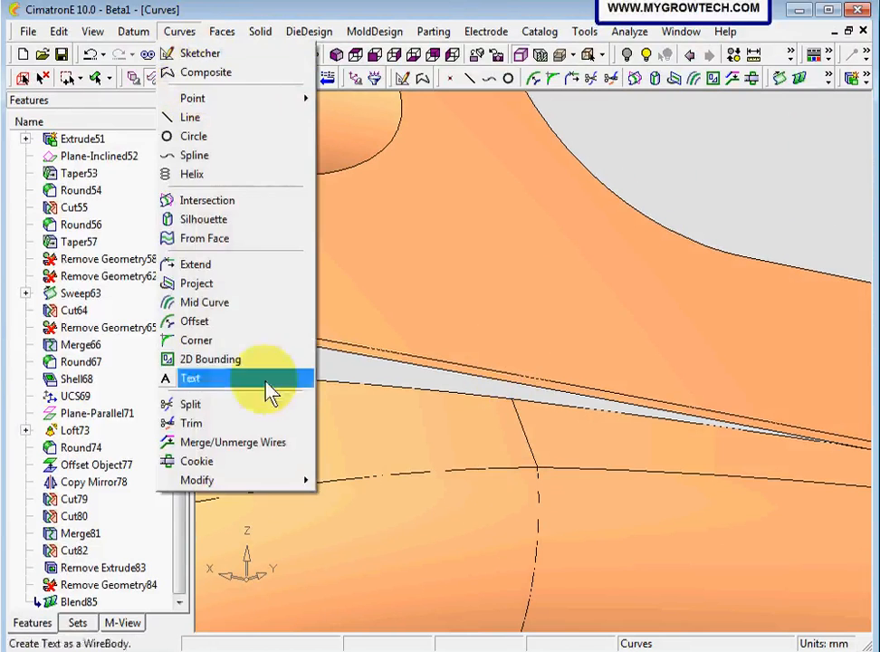
pyautogui.click(218, 406)
pyautogui.click(492, 379)
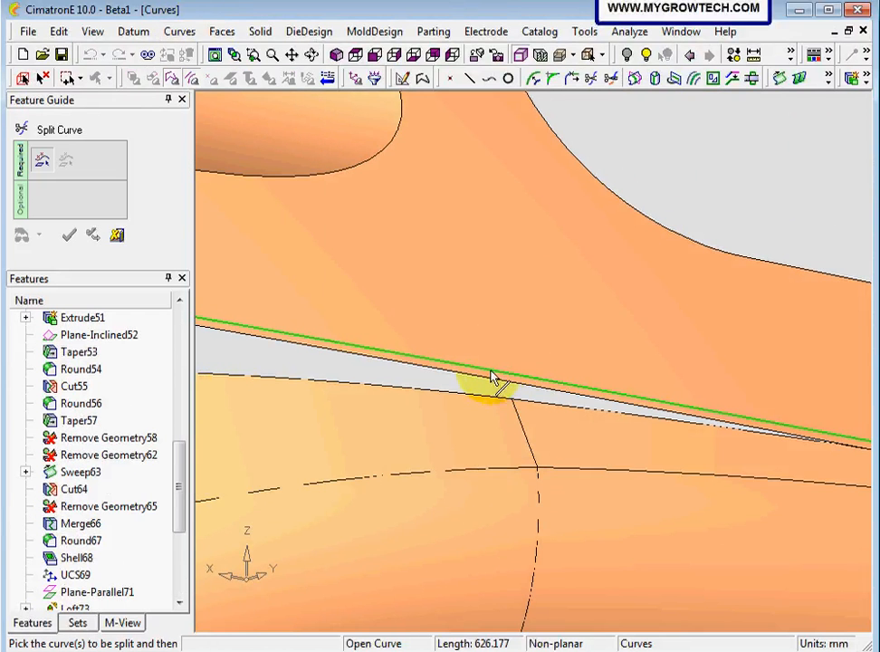
pyautogui.click(484, 373)
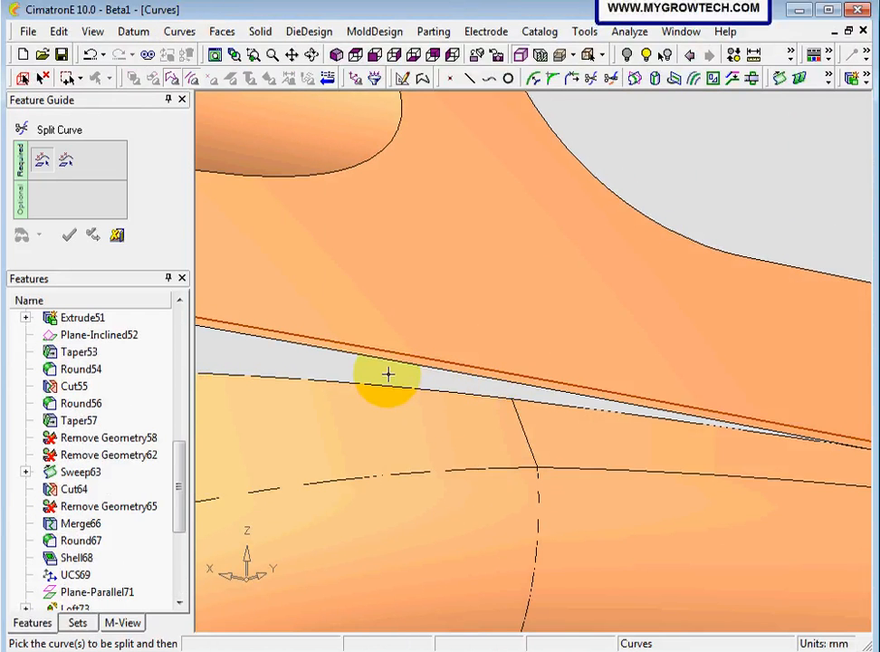
pyautogui.click(511, 400)
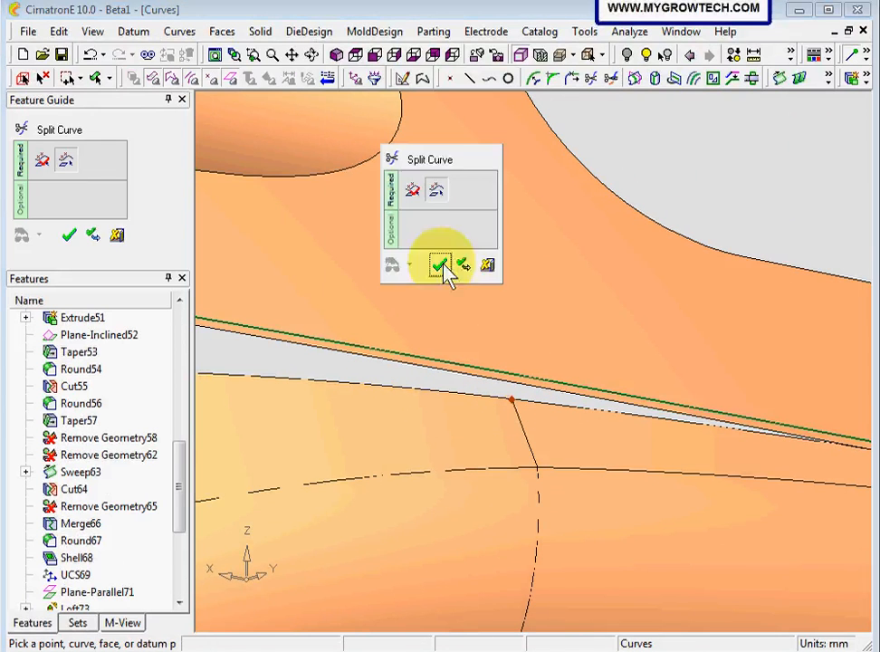
pyautogui.click(463, 265)
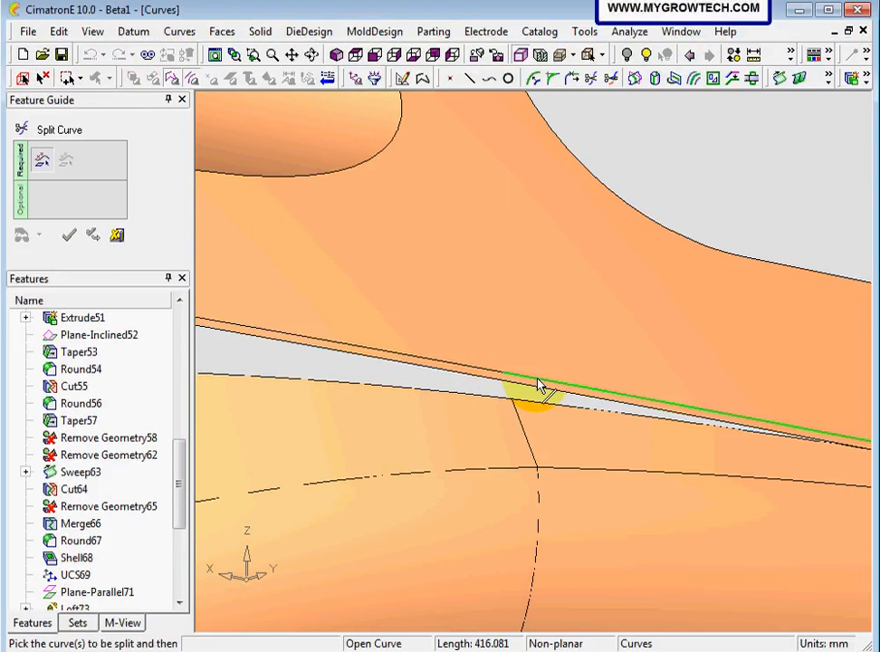
# Step: Split the remaining back lower edge curve at the seat vertex on the opposite side and finish splitting
pyautogui.keyDown('ctrl'); pyautogui.moveTo(541, 386); pyautogui.dragTo(592, 512, button='right'); pyautogui.keyUp('ctrl')
pyautogui.keyDown('ctrl'); pyautogui.moveTo(771, 377); pyautogui.dragTo(478, 371, button='middle'); pyautogui.keyUp('ctrl')
pyautogui.keyDown('ctrl'); pyautogui.moveTo(478, 371); pyautogui.dragTo(463, 383); pyautogui.keyUp('ctrl')
pyautogui.keyDown('ctrl'); pyautogui.moveTo(580, 473); pyautogui.dragTo(403, 458, button='middle'); pyautogui.keyUp('ctrl')
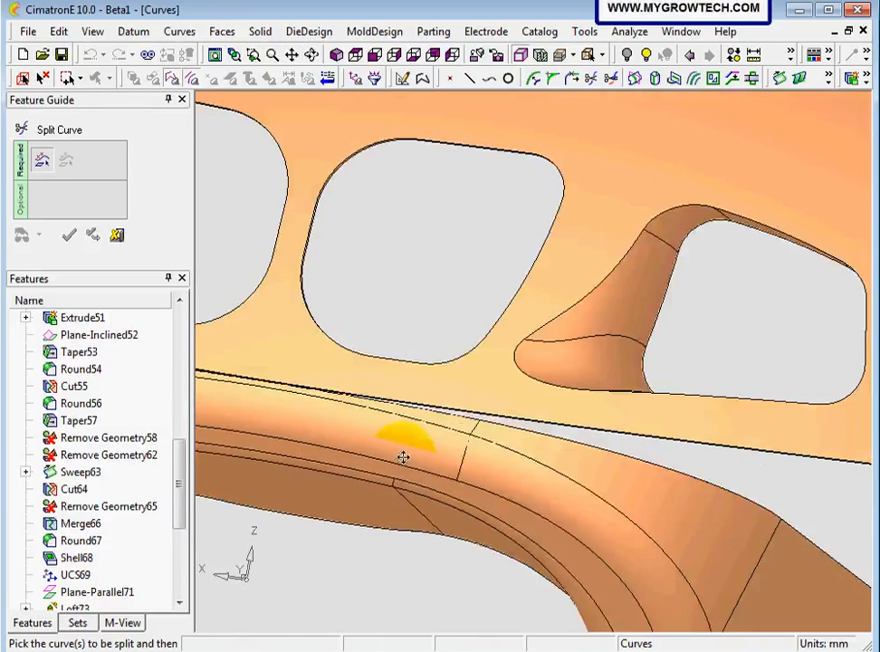
pyautogui.keyDown('ctrl'); pyautogui.moveTo(465, 559); pyautogui.dragTo(559, 122, button='right'); pyautogui.keyUp('ctrl')
pyautogui.keyDown('ctrl'); pyautogui.moveTo(337, 548); pyautogui.dragTo(536, 327, button='middle'); pyautogui.keyUp('ctrl')
pyautogui.keyDown('ctrl'); pyautogui.moveTo(517, 303); pyautogui.dragTo(530, 281); pyautogui.keyUp('ctrl')
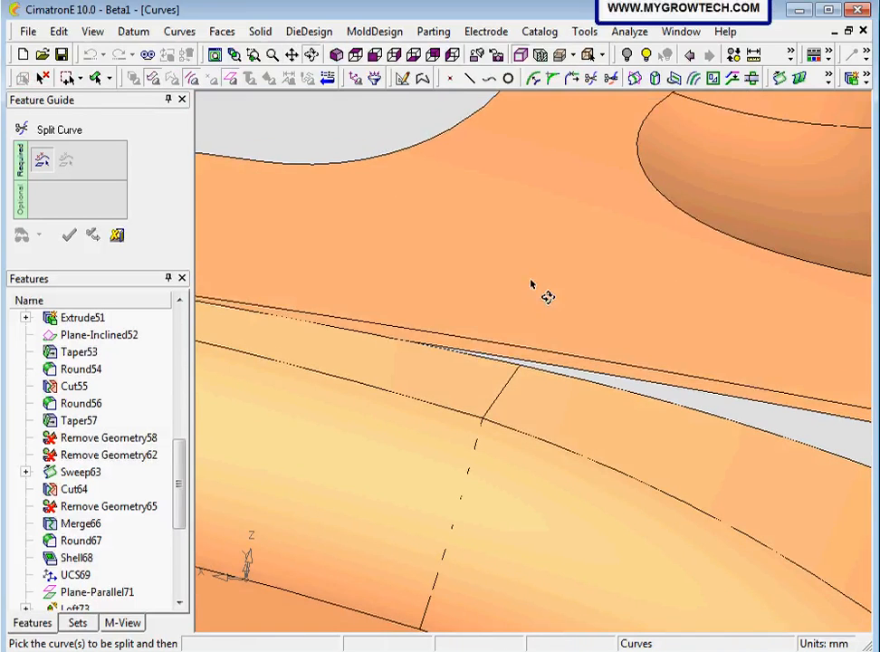
pyautogui.click(479, 340)
pyautogui.middleClick(496, 316)
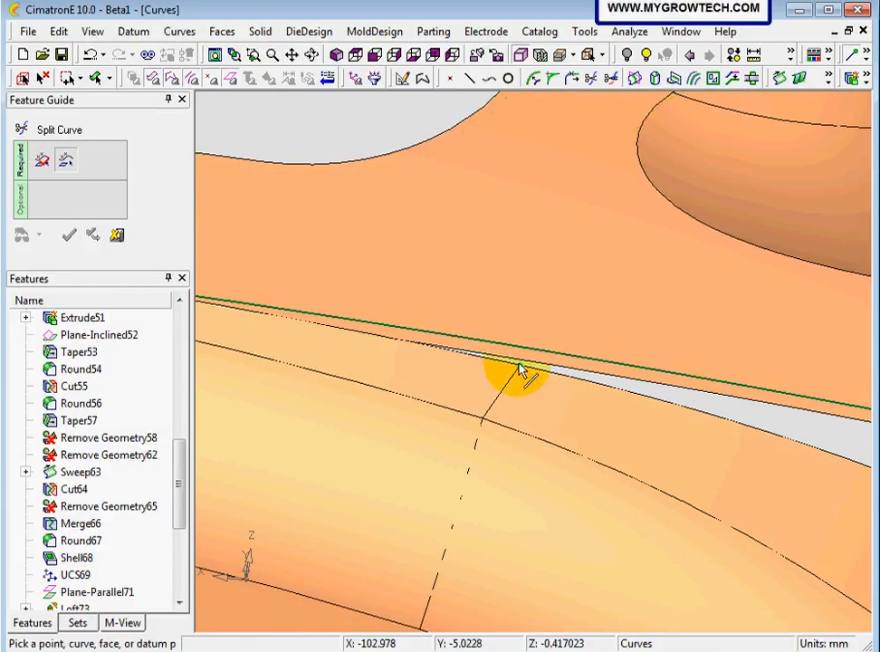
pyautogui.click(518, 365)
pyautogui.middleClick(522, 273)
pyautogui.click(523, 273)
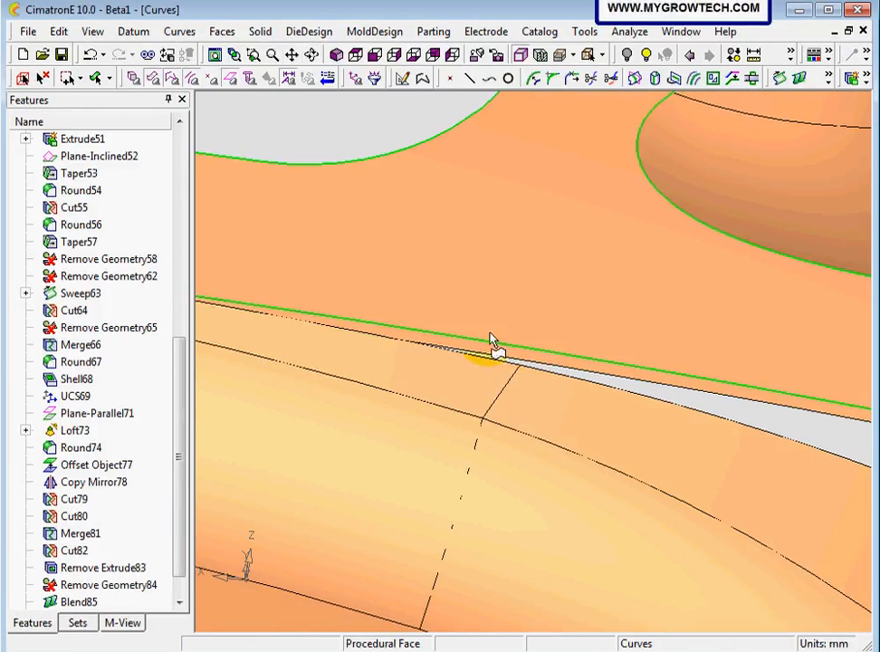
# Step: Start a blend between the middle segment of the back's lower edge and the matching seat edge
pyautogui.keyDown('ctrl'); pyautogui.moveTo(490, 365); pyautogui.dragTo(401, 368); pyautogui.keyUp('ctrl')
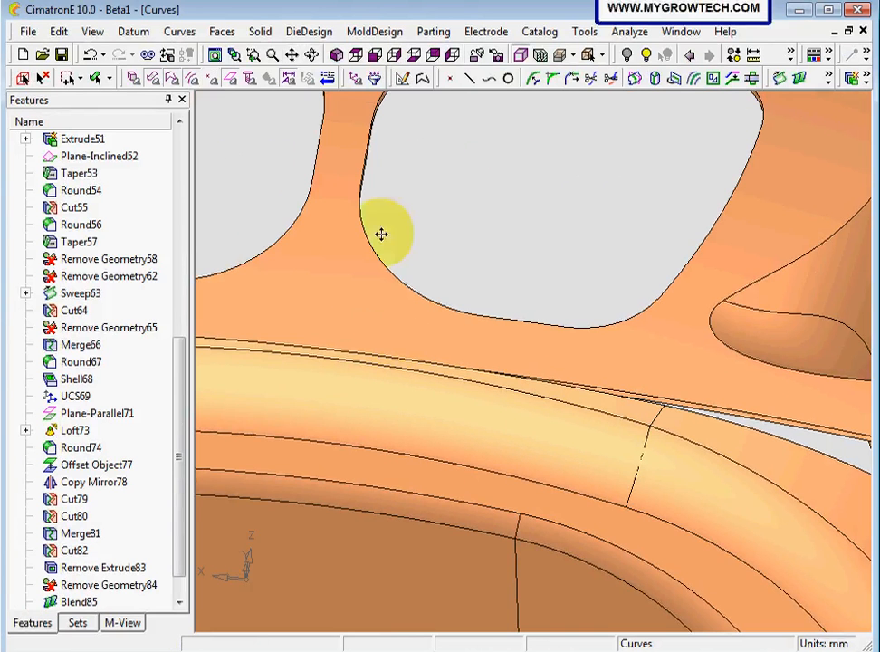
pyautogui.click(221, 31)
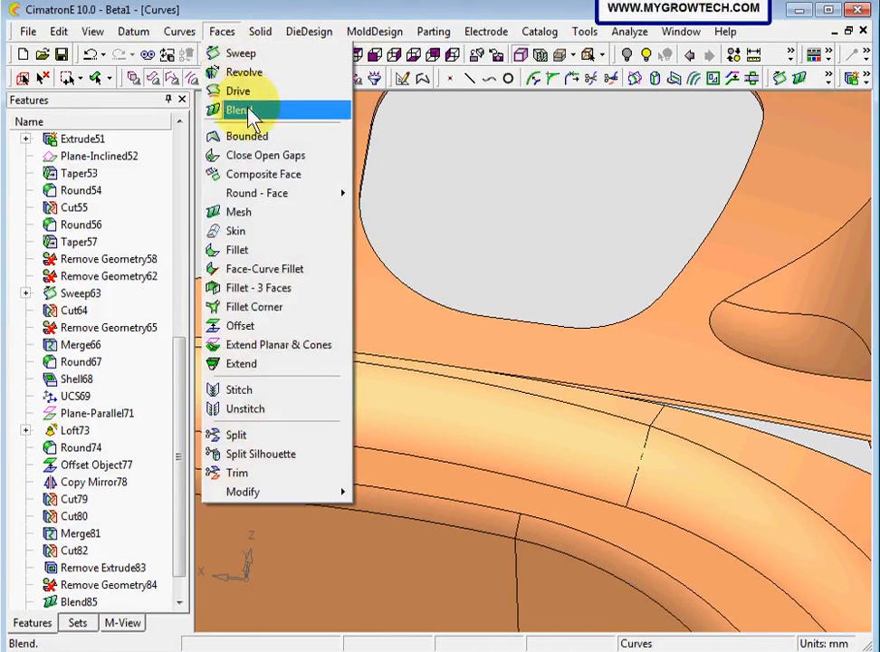
pyautogui.click(249, 109)
pyautogui.keyDown('ctrl'); pyautogui.moveTo(601, 473); pyautogui.dragTo(597, 243, button='right'); pyautogui.keyUp('ctrl')
pyautogui.keyDown('ctrl'); pyautogui.moveTo(638, 404); pyautogui.dragTo(335, 301, button='middle'); pyautogui.keyUp('ctrl')
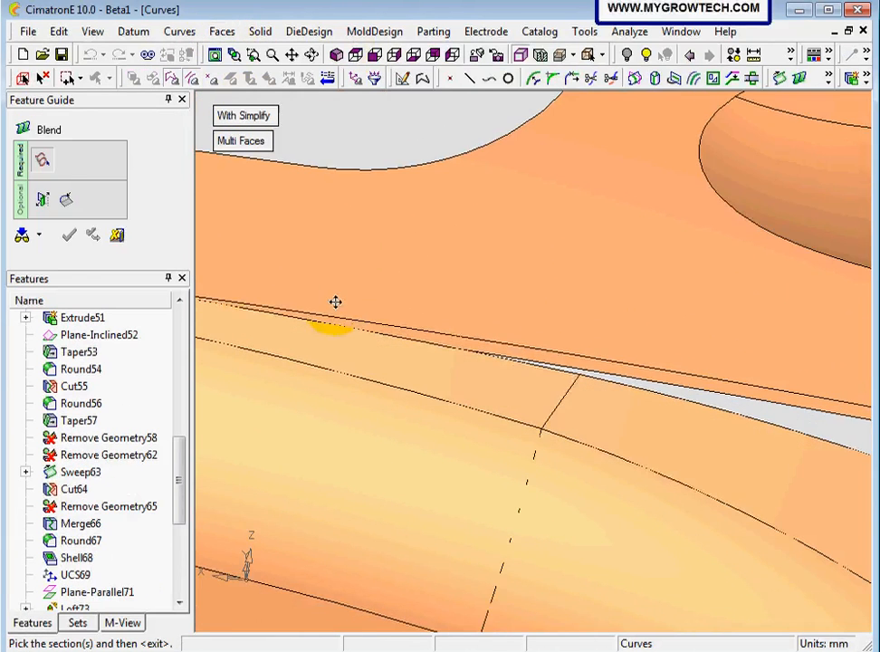
pyautogui.click(566, 355)
pyautogui.middleClick(561, 376)
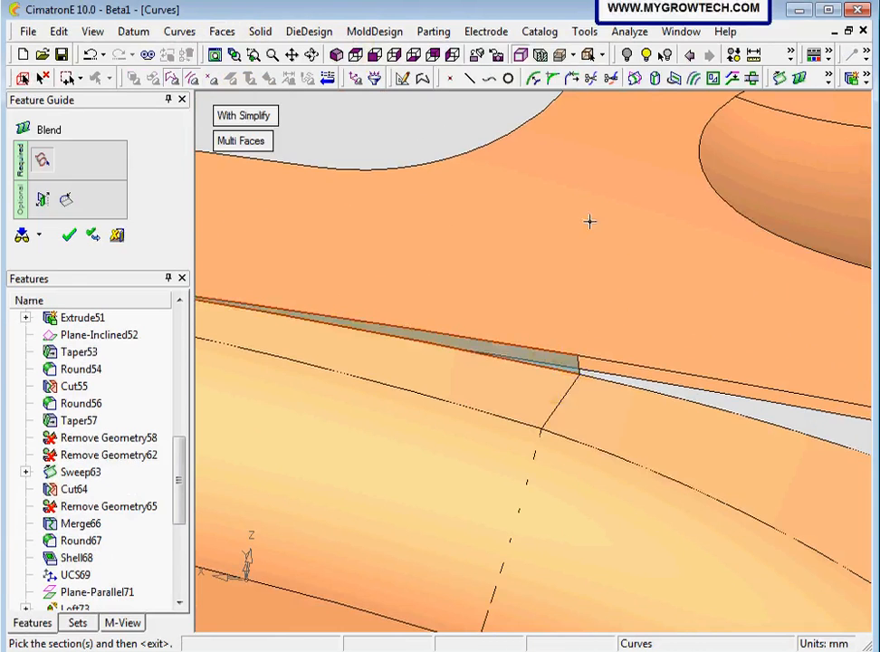
# Step: Inspect the middle blend preview along the whole gap and create the blend face
pyautogui.keyDown('ctrl'); pyautogui.moveTo(589, 220); pyautogui.dragTo(471, 439, button='right'); pyautogui.keyUp('ctrl')
pyautogui.keyDown('ctrl'); pyautogui.moveTo(407, 434); pyautogui.dragTo(529, 344); pyautogui.keyUp('ctrl')
pyautogui.keyDown('ctrl'); pyautogui.moveTo(521, 353); pyautogui.dragTo(372, 520, button='right'); pyautogui.keyUp('ctrl')
pyautogui.keyDown('ctrl'); pyautogui.moveTo(372, 519); pyautogui.dragTo(522, 465, button='middle'); pyautogui.keyUp('ctrl')
pyautogui.moveTo(472, 340)
pyautogui.keyDown('ctrl'); pyautogui.mouseDown()
pyautogui.moveTo(450, 310)
pyautogui.moveTo(452, 358)
pyautogui.moveTo(460, 336)
pyautogui.mouseUp(); pyautogui.keyUp('ctrl')
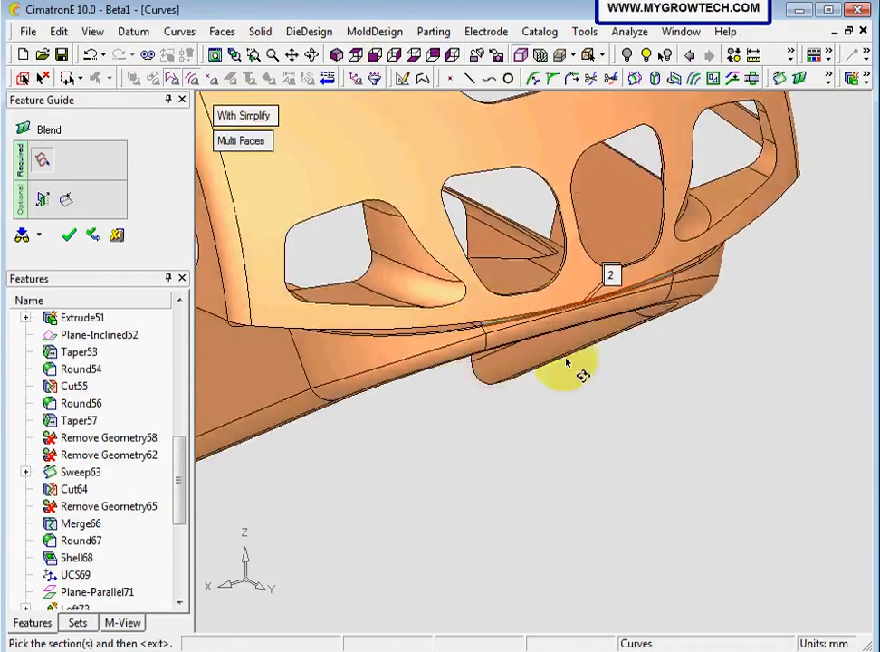
pyautogui.keyDown('ctrl'); pyautogui.moveTo(462, 484); pyautogui.dragTo(474, 420, button='right'); pyautogui.keyUp('ctrl')
pyautogui.keyDown('ctrl'); pyautogui.moveTo(503, 304); pyautogui.dragTo(438, 397, button='middle'); pyautogui.keyUp('ctrl')
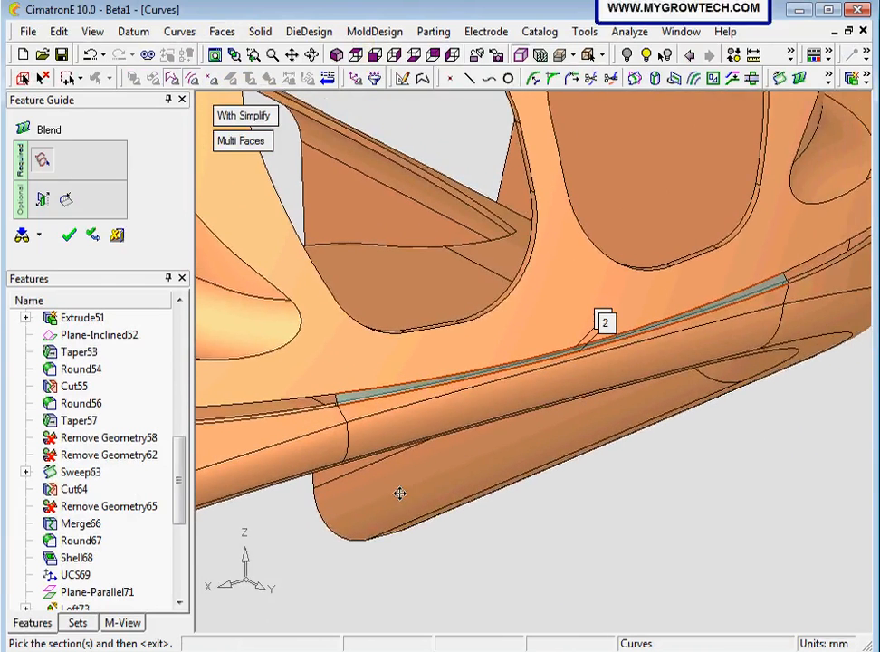
pyautogui.keyDown('ctrl'); pyautogui.moveTo(465, 564); pyautogui.dragTo(460, 531, button='right'); pyautogui.keyUp('ctrl')
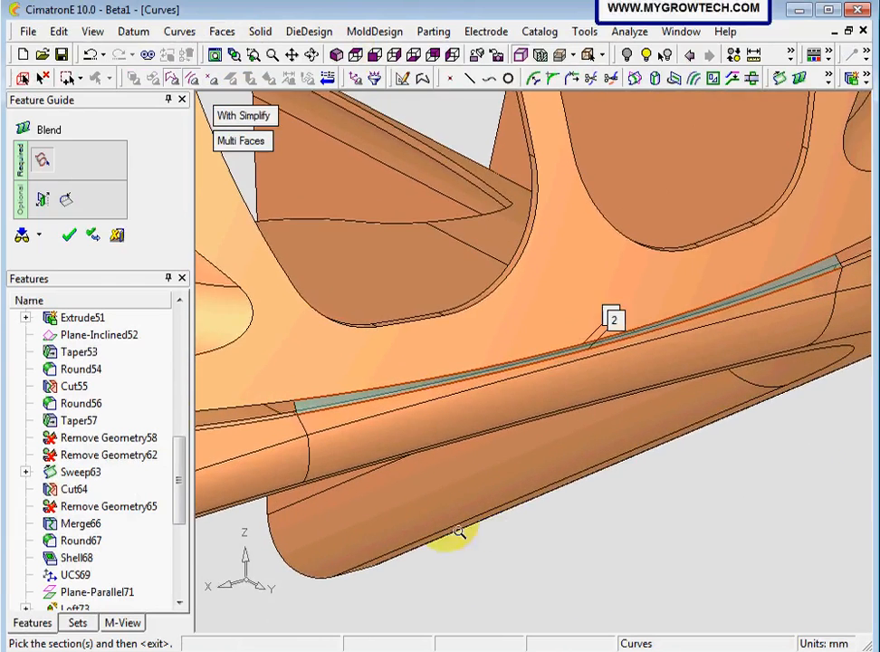
pyautogui.click(71, 241)
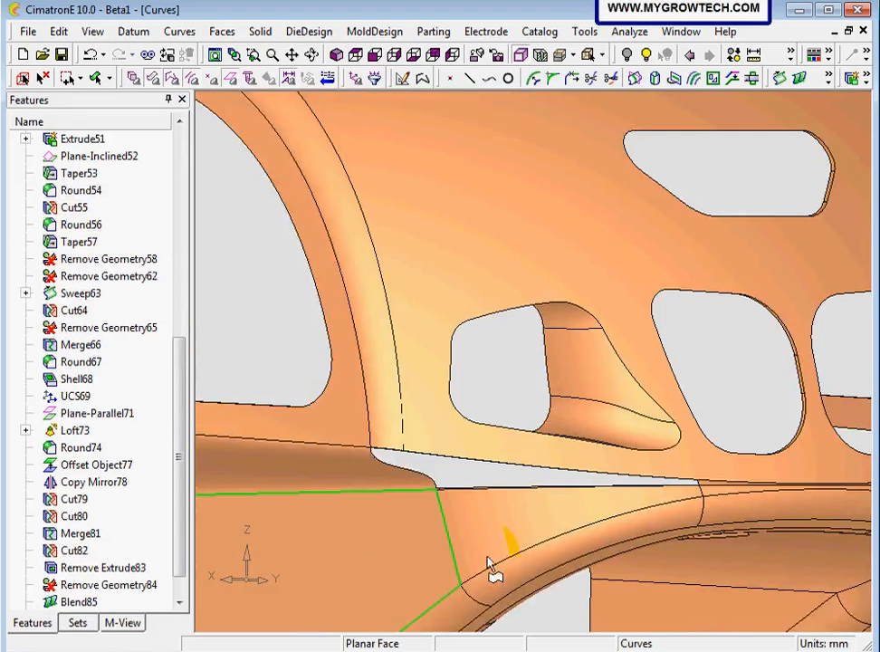
# Step: Split the seat's side face along a cross-section through the end point of the back's lower side edge
pyautogui.keyDown('ctrl'); pyautogui.moveTo(481, 551); pyautogui.dragTo(463, 500, button='middle'); pyautogui.keyUp('ctrl')
pyautogui.keyDown('ctrl'); pyautogui.moveTo(463, 497); pyautogui.dragTo(478, 353, button='right'); pyautogui.keyUp('ctrl')
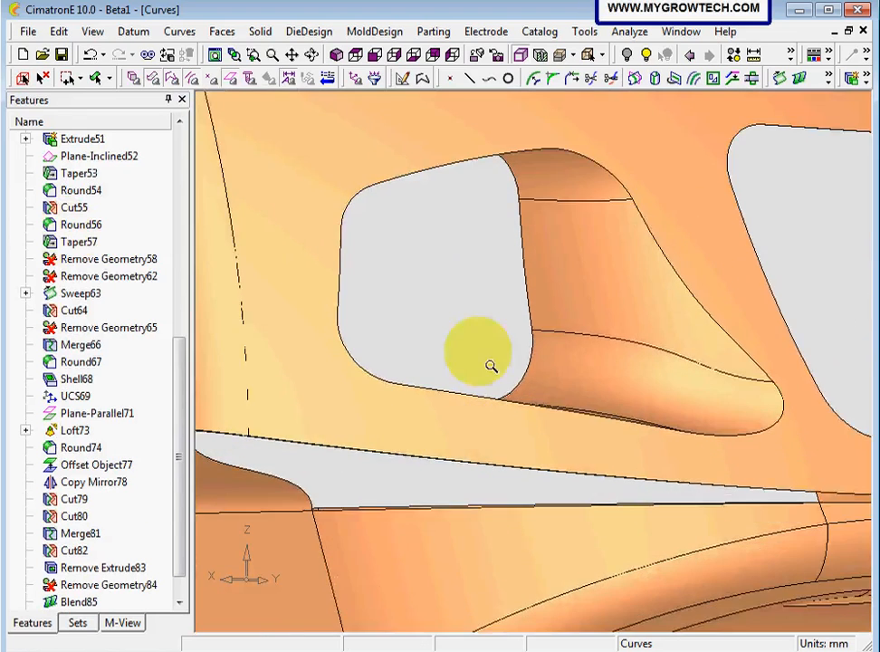
pyautogui.keyDown('ctrl'); pyautogui.moveTo(375, 438); pyautogui.dragTo(453, 428, button='middle'); pyautogui.keyUp('ctrl')
pyautogui.keyDown('ctrl'); pyautogui.moveTo(328, 404); pyautogui.dragTo(355, 401); pyautogui.keyUp('ctrl')
pyautogui.keyDown('ctrl'); pyautogui.moveTo(369, 467); pyautogui.dragTo(373, 330, button='middle'); pyautogui.keyUp('ctrl')
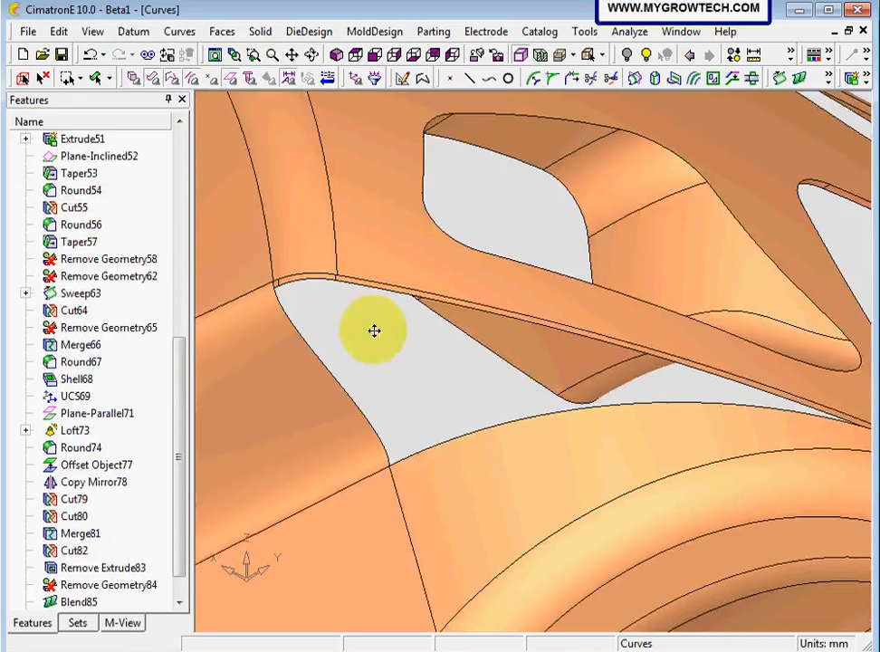
pyautogui.keyDown('ctrl'); pyautogui.moveTo(467, 501); pyautogui.dragTo(403, 474, button='middle'); pyautogui.keyUp('ctrl')
pyautogui.keyDown('ctrl'); pyautogui.moveTo(465, 481); pyautogui.dragTo(425, 466); pyautogui.keyUp('ctrl')
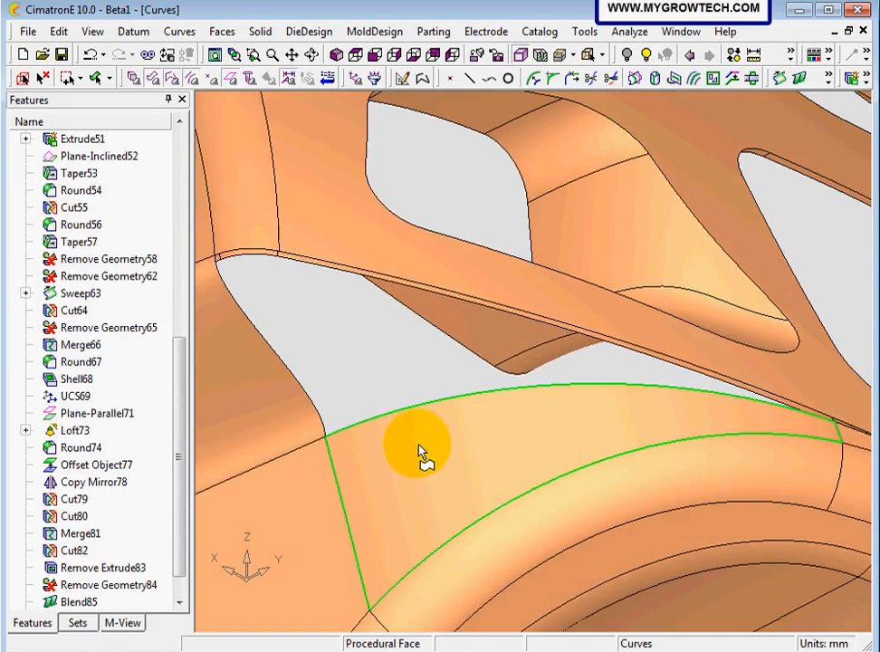
pyautogui.click(441, 456)
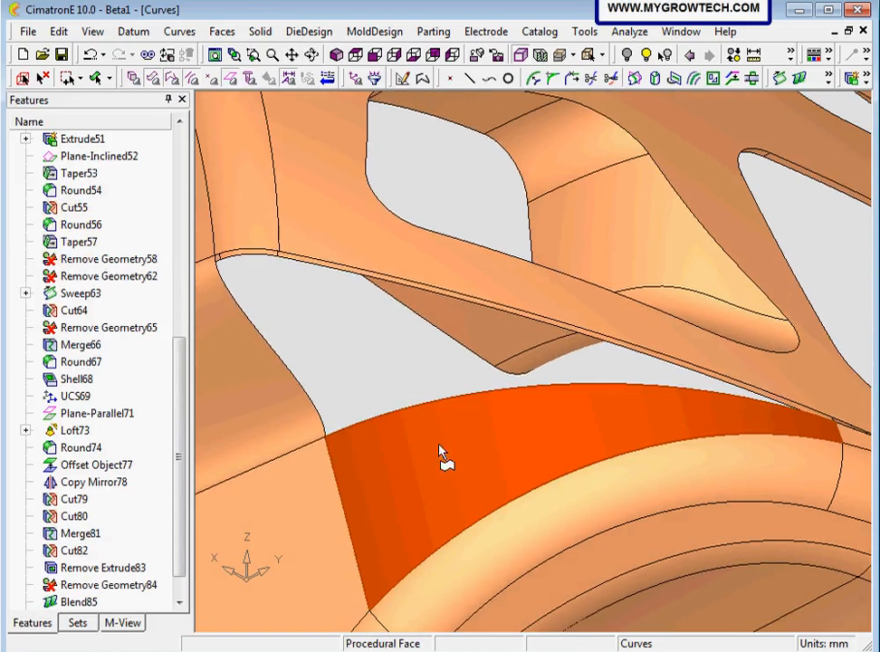
pyautogui.click(222, 32)
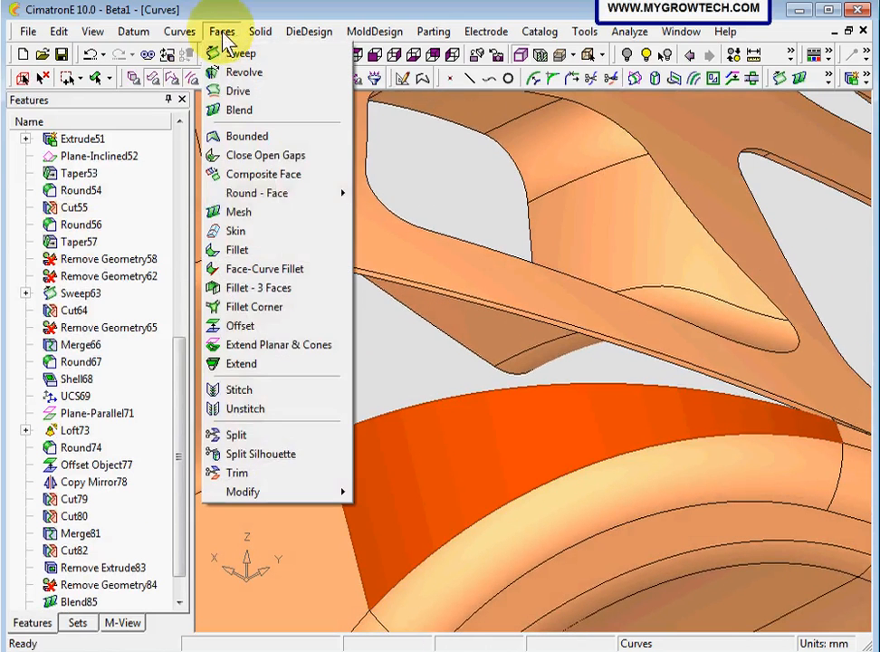
pyautogui.click(258, 435)
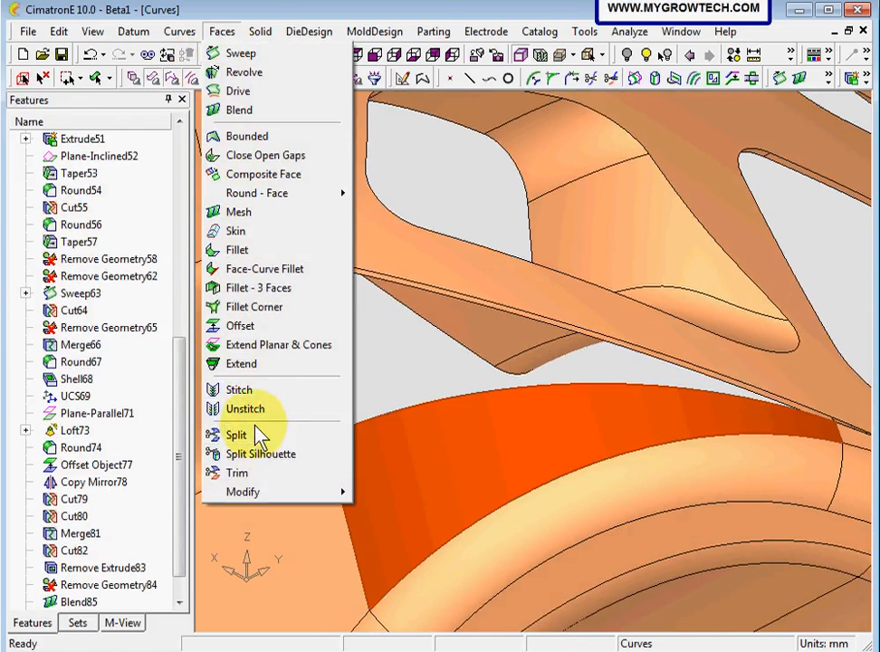
pyautogui.click(252, 440)
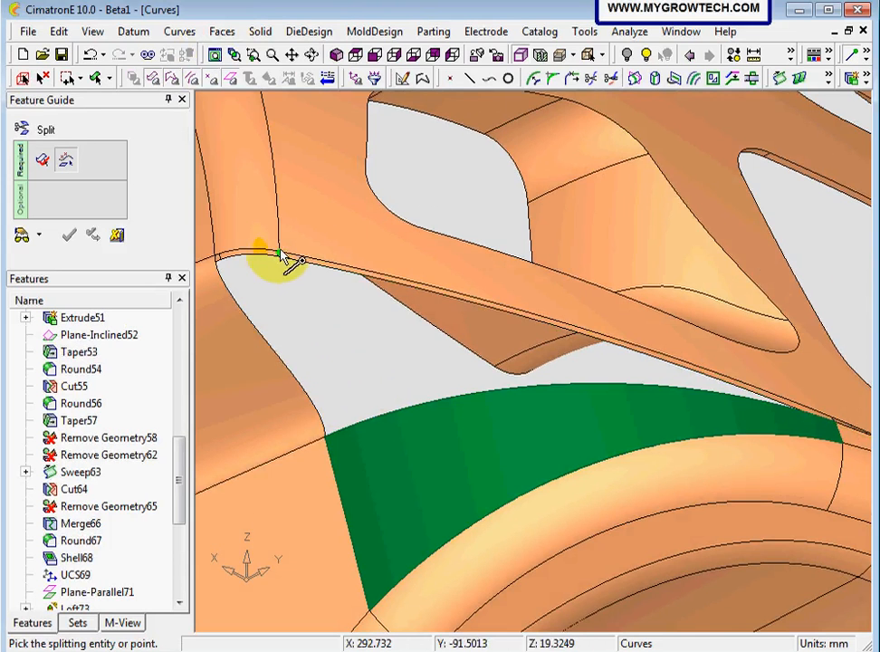
pyautogui.moveTo(314, 348); pyautogui.dragTo(373, 363, button='middle')
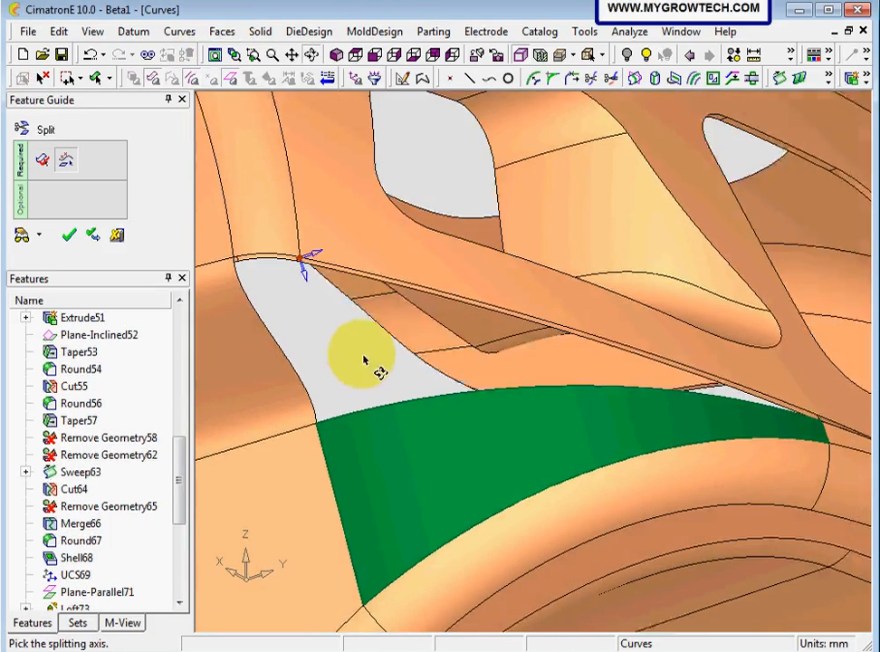
pyautogui.click(70, 242)
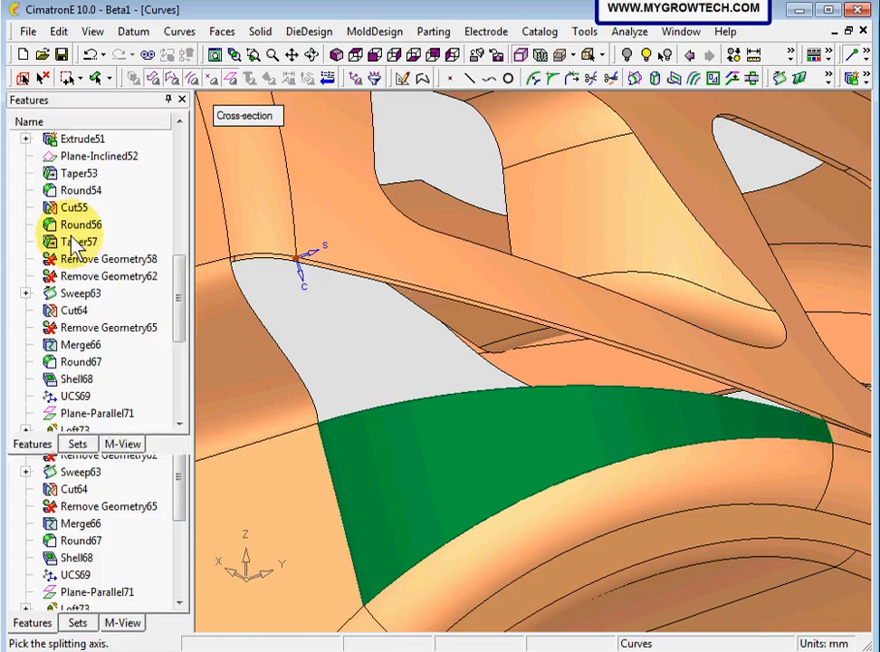
# Step: Start a blend between the back's lower side edge and the matching split edge of the seat's side face
pyautogui.moveTo(357, 448); pyautogui.dragTo(432, 440, button='middle')
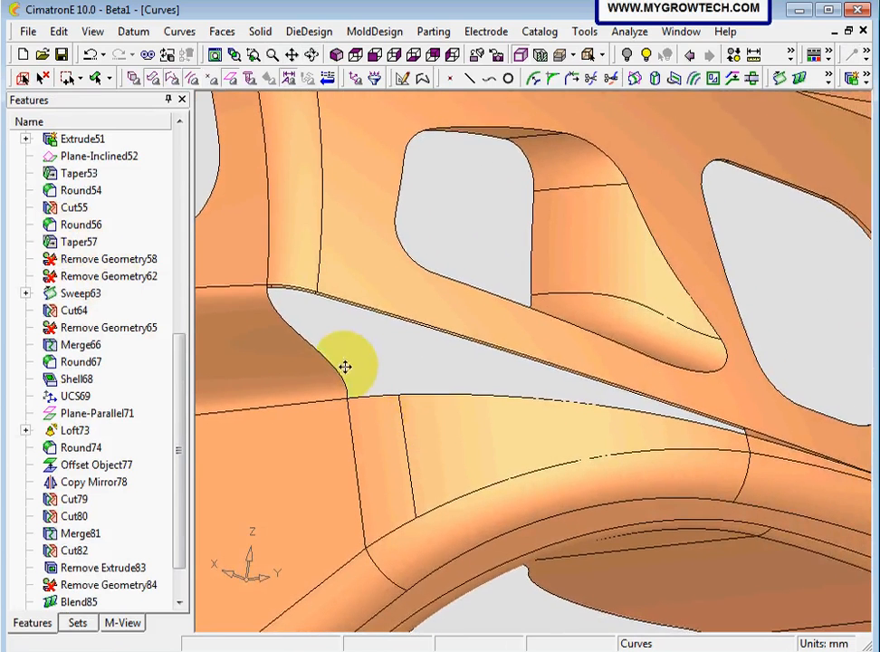
pyautogui.keyDown('ctrl'); pyautogui.moveTo(403, 443); pyautogui.dragTo(409, 328, button='right'); pyautogui.keyUp('ctrl')
pyautogui.keyDown('ctrl'); pyautogui.moveTo(348, 380); pyautogui.dragTo(427, 404, button='middle'); pyautogui.keyUp('ctrl')
pyautogui.keyDown('ctrl'); pyautogui.moveTo(421, 375); pyautogui.dragTo(403, 434, button='right'); pyautogui.keyUp('ctrl')
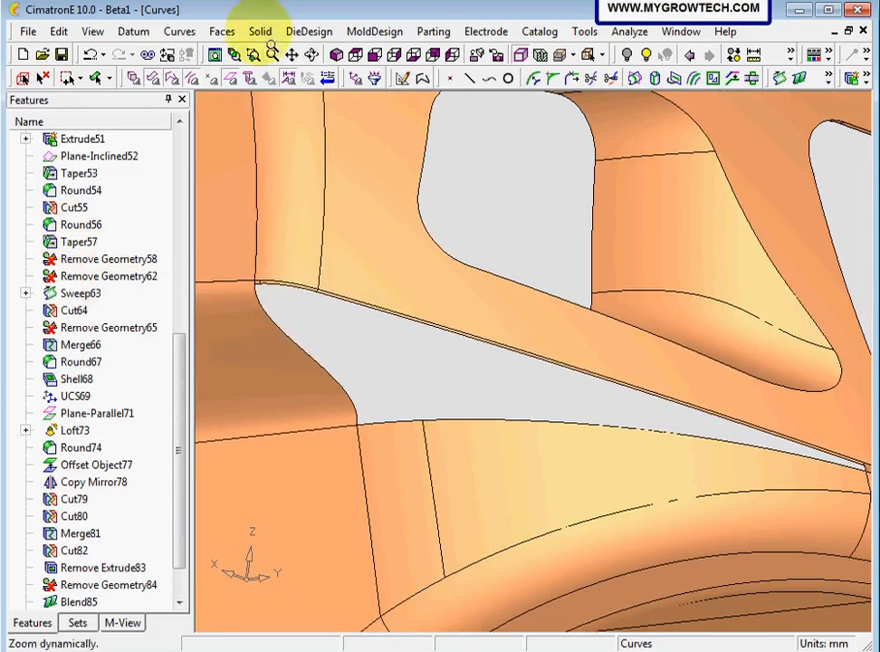
pyautogui.click(223, 31)
pyautogui.click(239, 110)
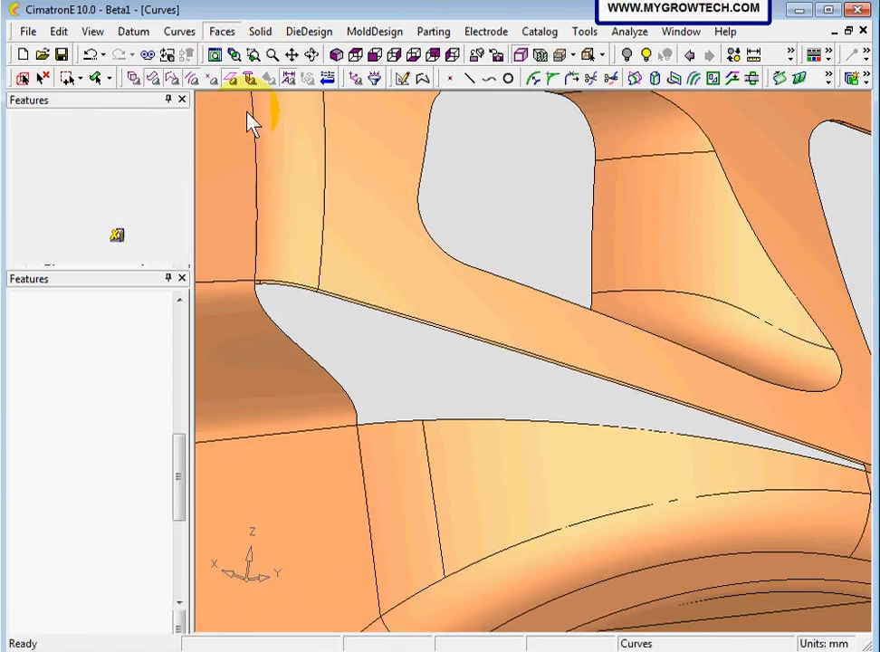
pyautogui.click(336, 294)
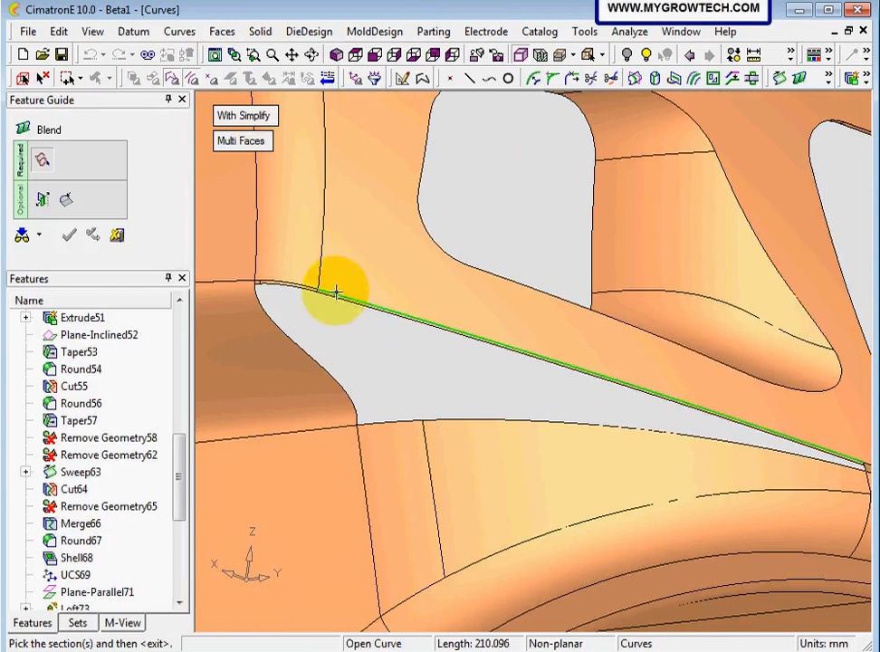
pyautogui.click(443, 429)
# Step: Add the short edge closing the narrow end of the side gap as a boundary curve of the blend
pyautogui.moveTo(465, 288); pyautogui.dragTo(540, 421, button='middle')
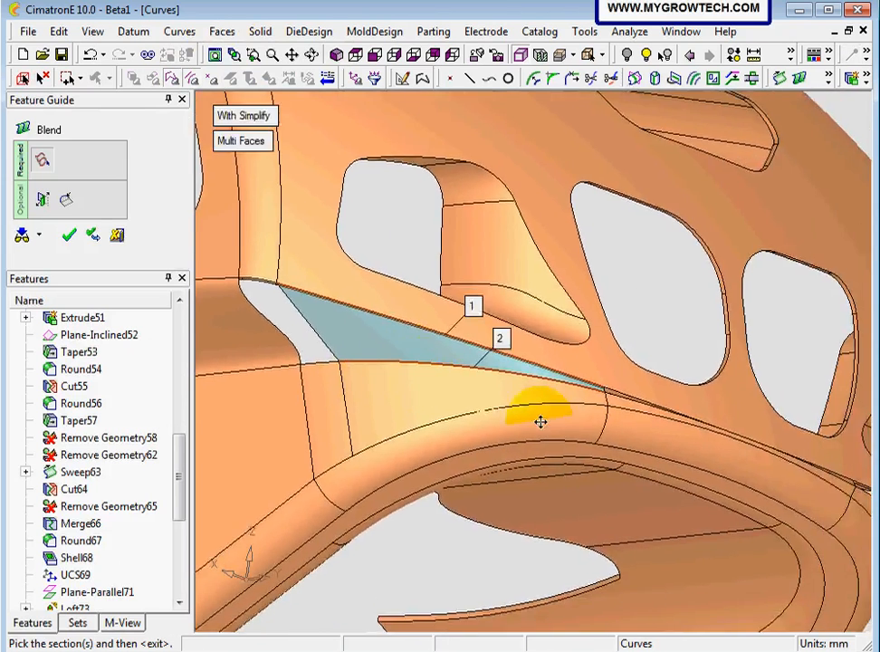
pyautogui.keyDown('ctrl'); pyautogui.moveTo(540, 422); pyautogui.dragTo(602, 329, button='right'); pyautogui.keyUp('ctrl')
pyautogui.keyDown('ctrl'); pyautogui.moveTo(615, 452); pyautogui.dragTo(499, 432, button='middle'); pyautogui.keyUp('ctrl')
pyautogui.keyDown('ctrl'); pyautogui.moveTo(499, 432); pyautogui.dragTo(613, 190, button='right'); pyautogui.keyUp('ctrl')
pyautogui.keyDown('ctrl'); pyautogui.moveTo(589, 430); pyautogui.dragTo(478, 339, button='middle'); pyautogui.keyUp('ctrl')
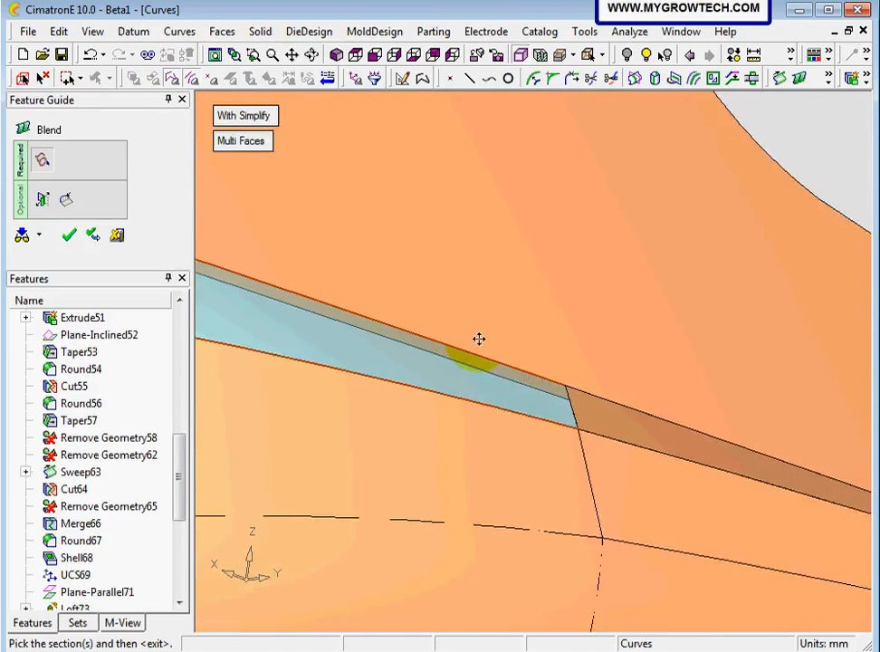
pyautogui.keyDown('ctrl'); pyautogui.moveTo(518, 416); pyautogui.dragTo(544, 364, button='right'); pyautogui.keyUp('ctrl')
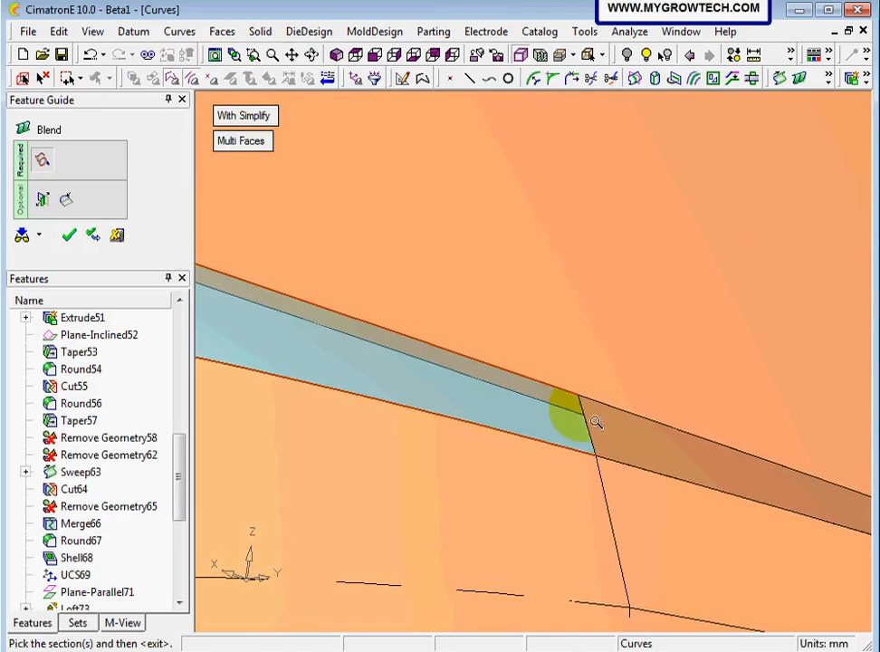
pyautogui.click(66, 199)
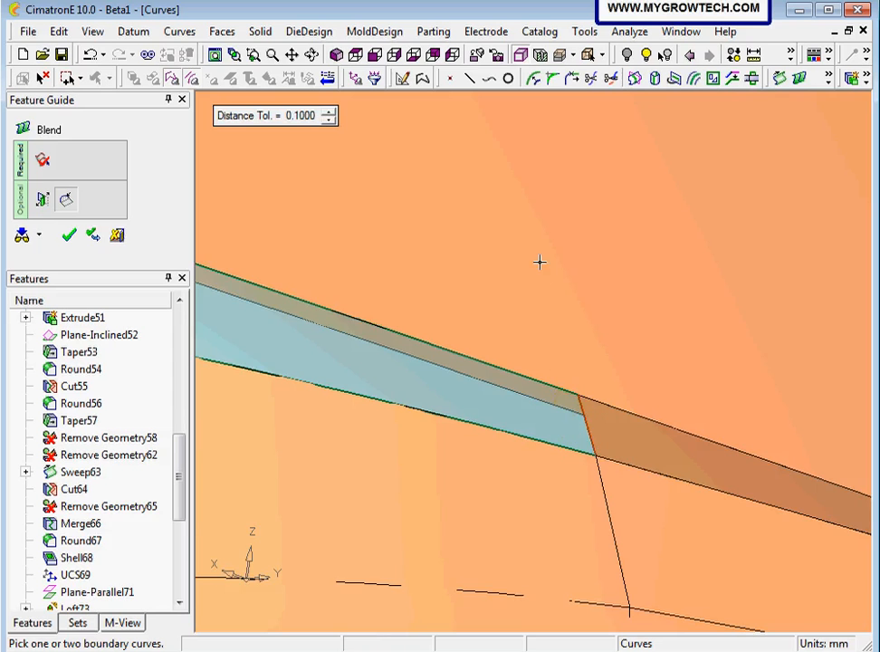
pyautogui.keyDown('ctrl'); pyautogui.moveTo(522, 400); pyautogui.dragTo(497, 481, button='right'); pyautogui.keyUp('ctrl')
pyautogui.keyDown('ctrl'); pyautogui.moveTo(389, 402); pyautogui.dragTo(612, 474, button='middle'); pyautogui.keyUp('ctrl')
pyautogui.keyDown('ctrl'); pyautogui.moveTo(570, 484); pyautogui.dragTo(531, 577, button='right'); pyautogui.keyUp('ctrl')
pyautogui.keyDown('ctrl'); pyautogui.moveTo(440, 473); pyautogui.dragTo(461, 495, button='middle'); pyautogui.keyUp('ctrl')
pyautogui.keyDown('ctrl'); pyautogui.moveTo(462, 495); pyautogui.dragTo(457, 518, button='right'); pyautogui.keyUp('ctrl')
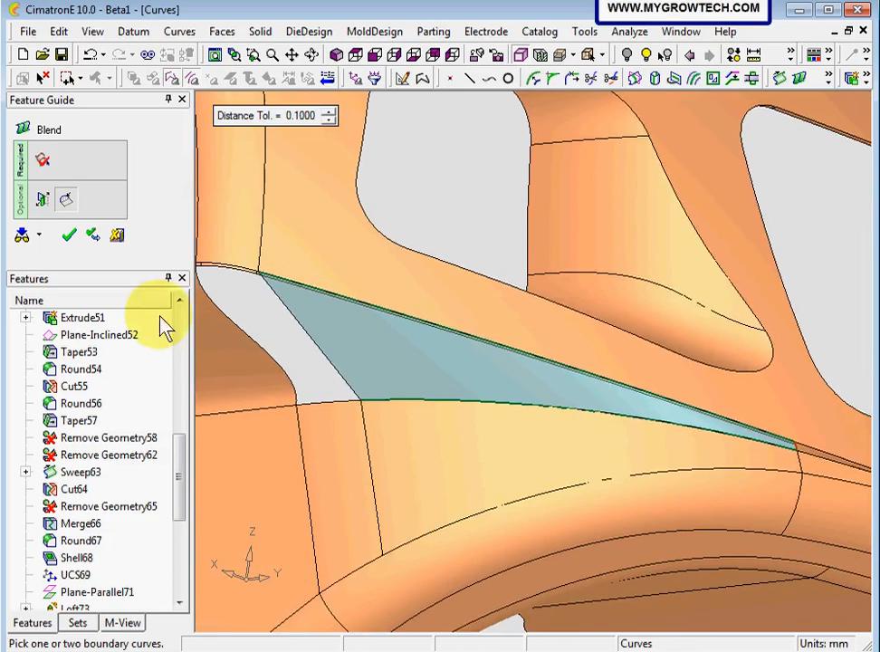
# Step: Set both sections of the side blend, at the back edge and the seat edge, to Tangent-C1
pyautogui.click(43, 199)
pyautogui.click(554, 308)
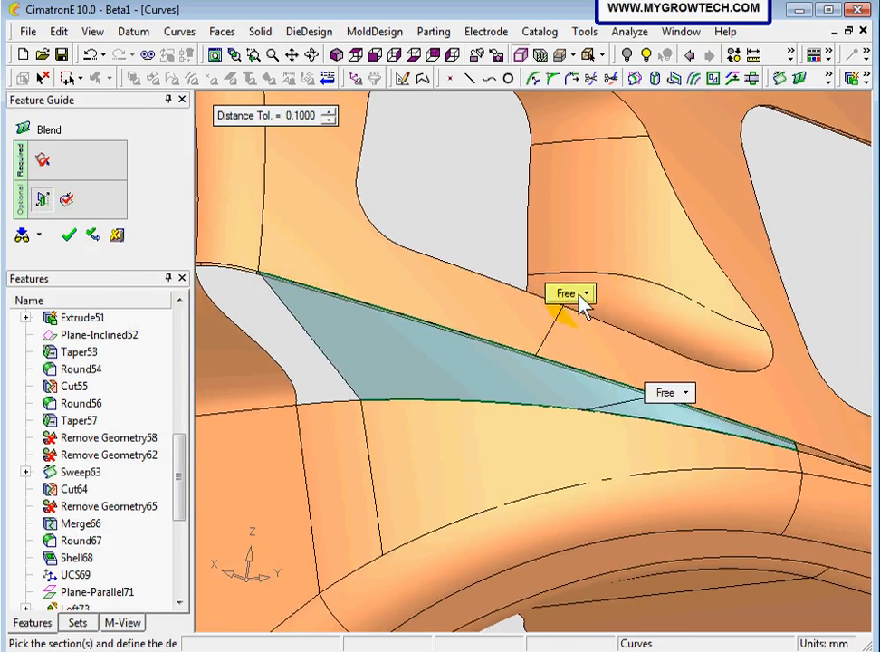
pyautogui.click(582, 295)
pyautogui.click(607, 353)
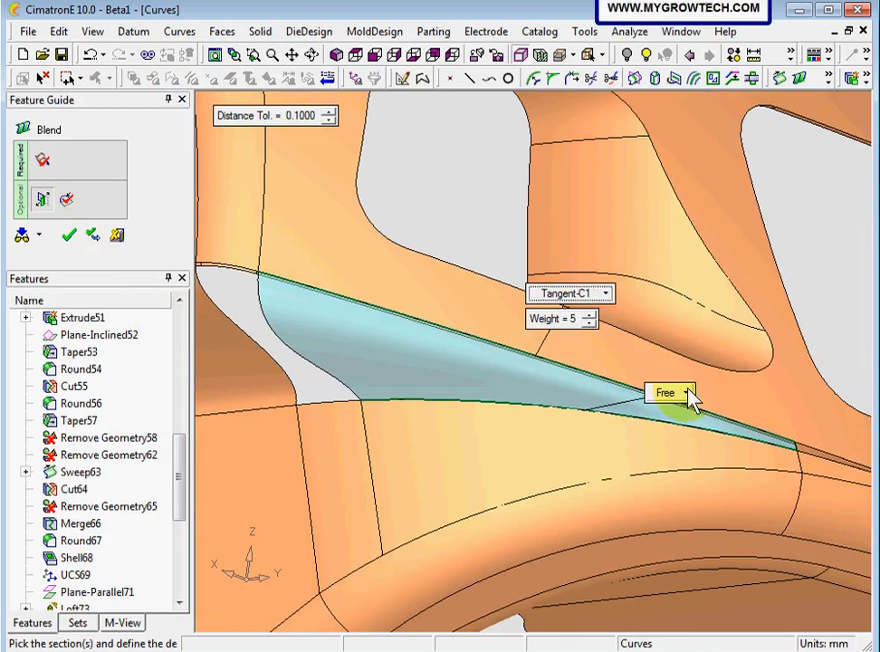
pyautogui.click(688, 393)
pyautogui.click(727, 457)
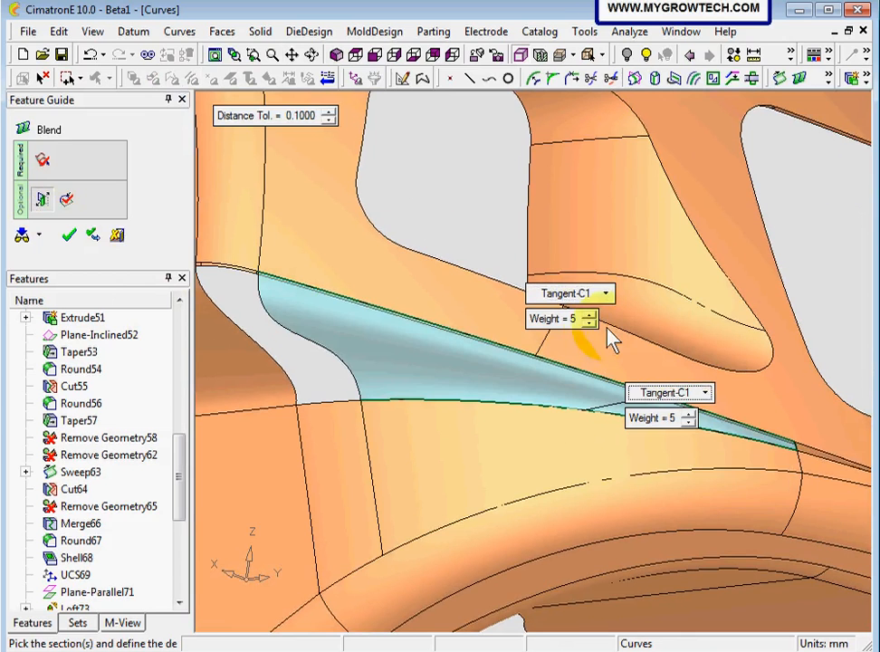
# Step: Set the tangency weight of both side blend sections to 4 and create the blend face
pyautogui.click(688, 422)
pyautogui.keyDown('ctrl'); pyautogui.moveTo(480, 454); pyautogui.dragTo(439, 410, button='right'); pyautogui.keyUp('ctrl')
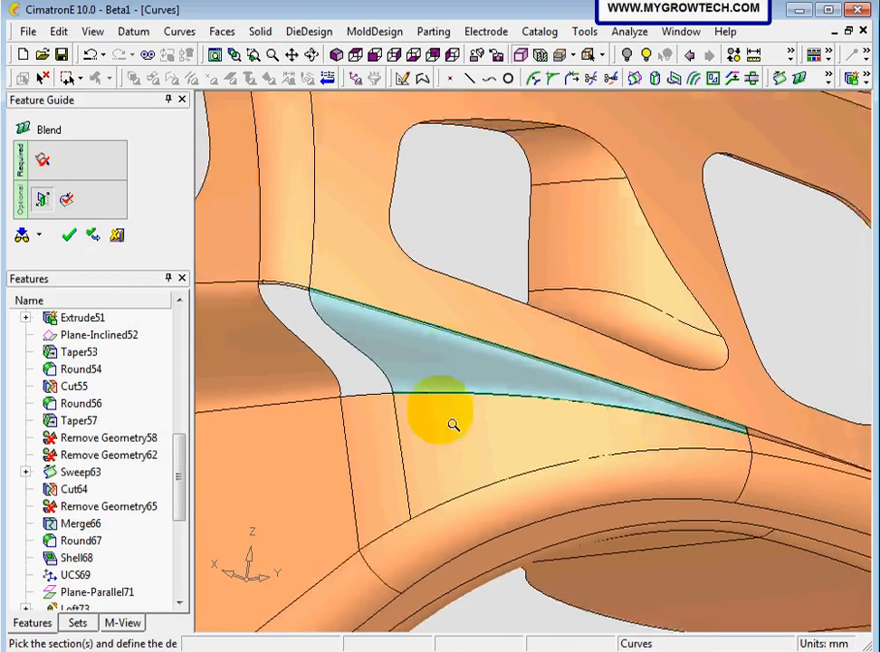
pyautogui.moveTo(439, 410)
pyautogui.keyDown('ctrl'); pyautogui.mouseDown()
pyautogui.moveTo(435, 341)
pyautogui.moveTo(412, 366)
pyautogui.moveTo(443, 300)
pyautogui.moveTo(477, 309)
pyautogui.moveTo(435, 390)
pyautogui.mouseUp(); pyautogui.keyUp('ctrl')
pyautogui.keyDown('ctrl'); pyautogui.moveTo(436, 390); pyautogui.dragTo(441, 322, button='right'); pyautogui.keyUp('ctrl')
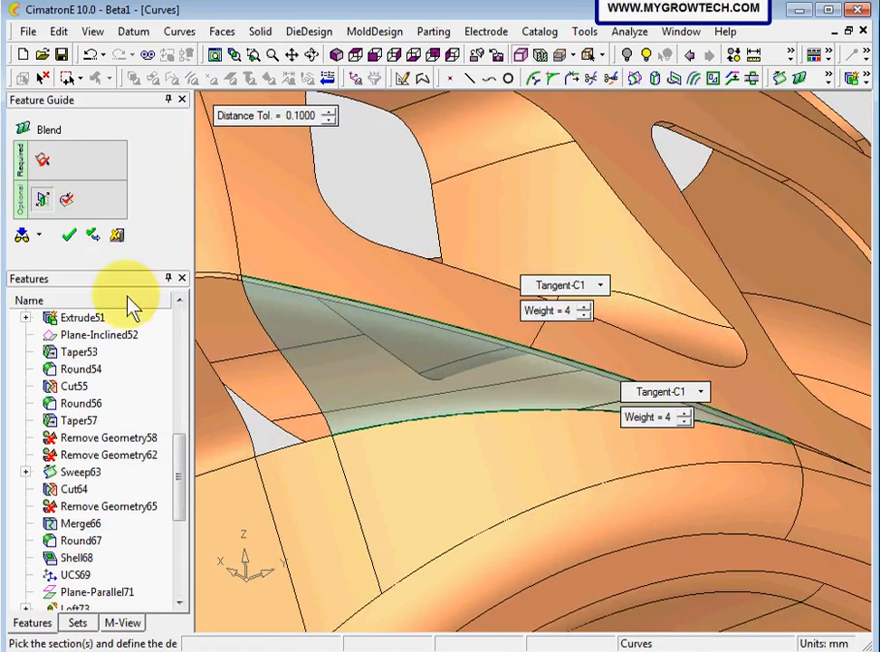
pyautogui.click(68, 235)
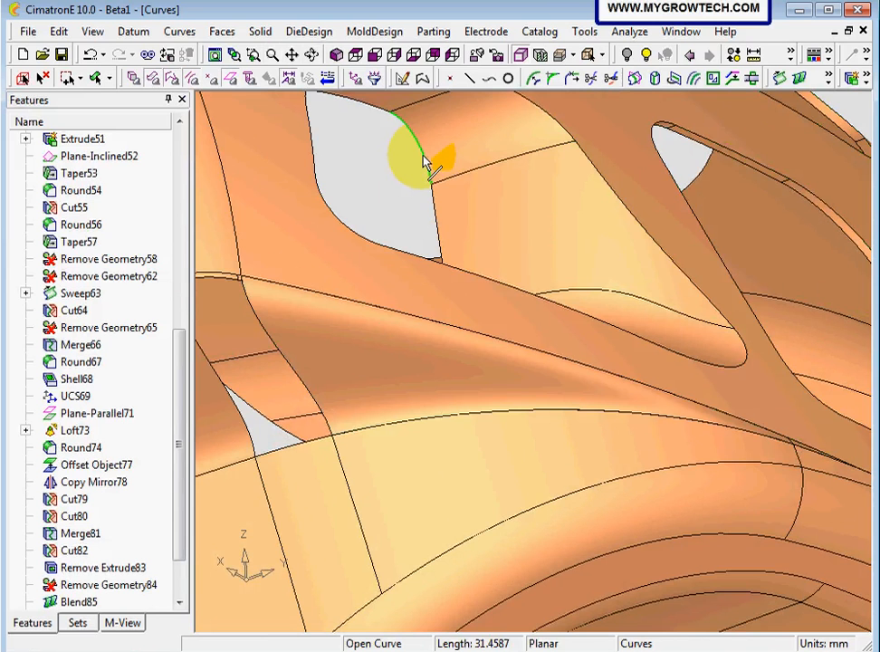
# Step: Start a blend between the two facing blend-face edges at the corner gap, bounded by the back's corner edge and the short seat edge
pyautogui.click(238, 272)
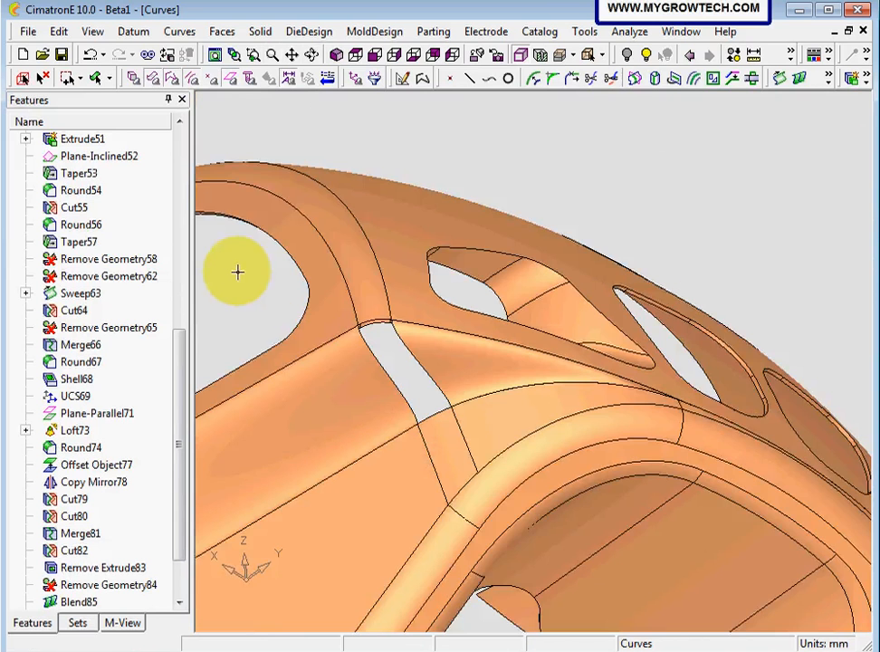
pyautogui.keyDown('ctrl'); pyautogui.moveTo(334, 481); pyautogui.dragTo(342, 435, button='right'); pyautogui.keyUp('ctrl')
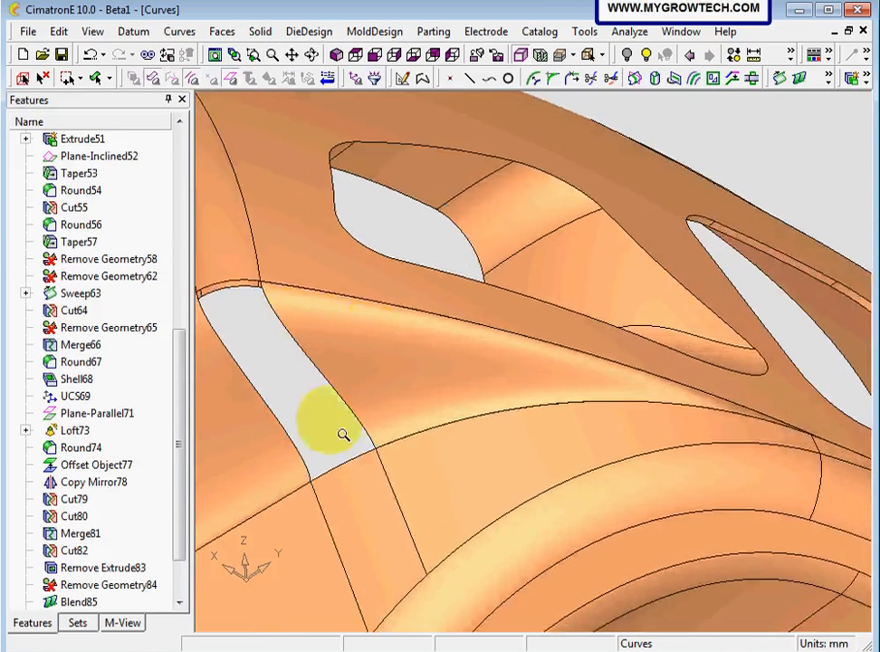
pyautogui.keyDown('ctrl'); pyautogui.moveTo(342, 435); pyautogui.dragTo(353, 393, button='middle'); pyautogui.keyUp('ctrl')
pyautogui.keyDown('ctrl'); pyautogui.moveTo(353, 392); pyautogui.dragTo(353, 353); pyautogui.keyUp('ctrl')
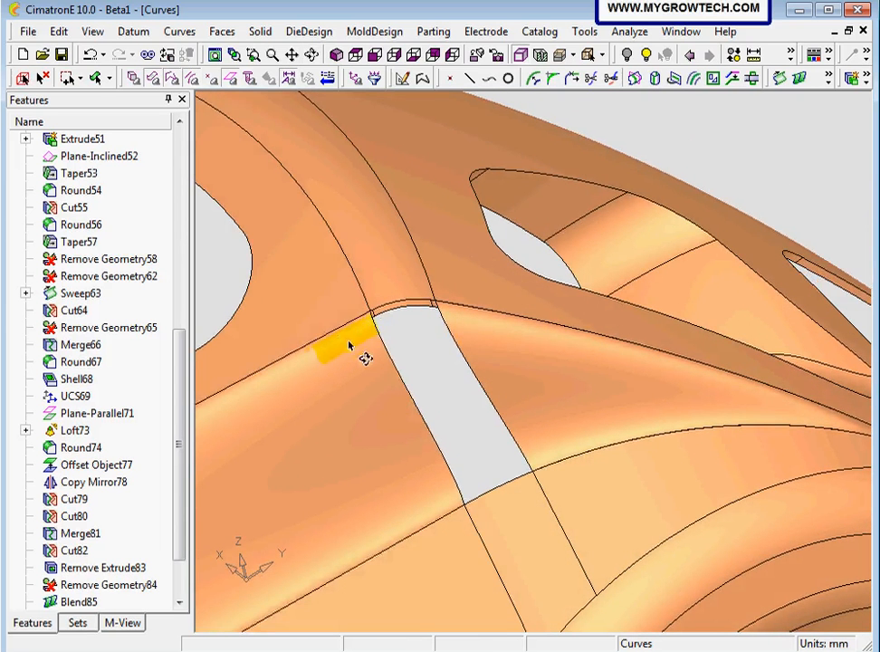
pyautogui.click(380, 342)
pyautogui.click(421, 333)
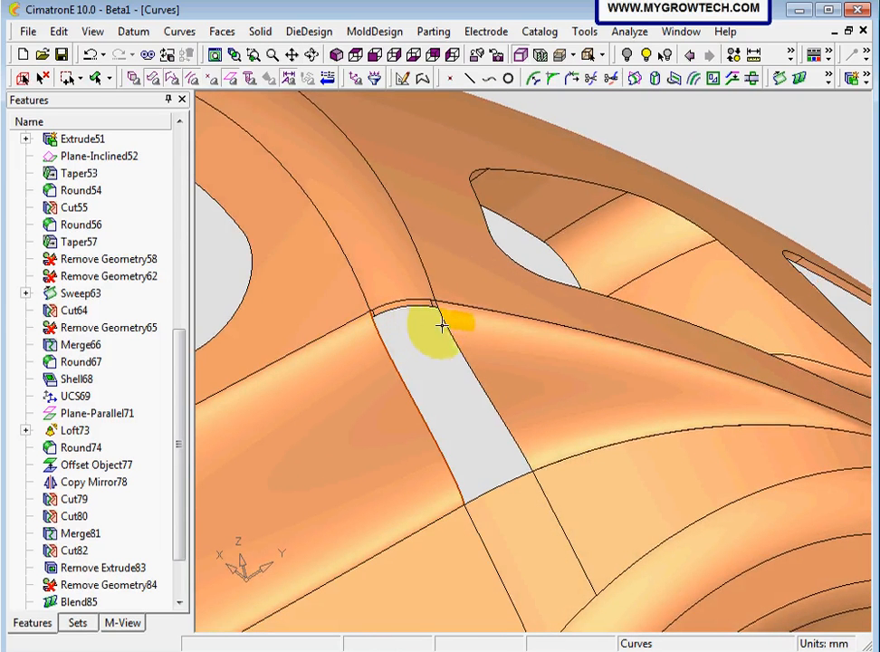
pyautogui.click(222, 30)
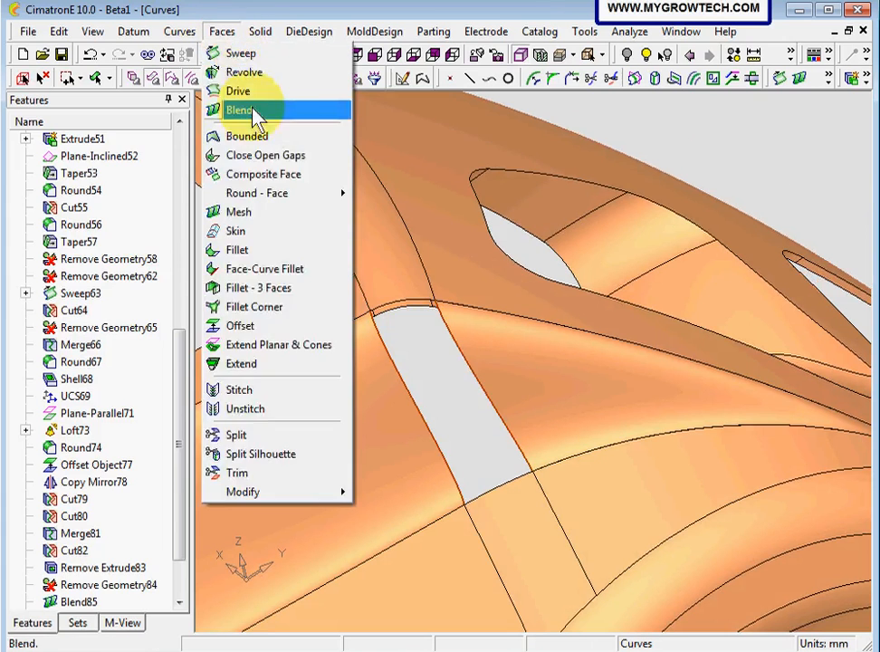
pyautogui.click(252, 112)
pyautogui.click(67, 199)
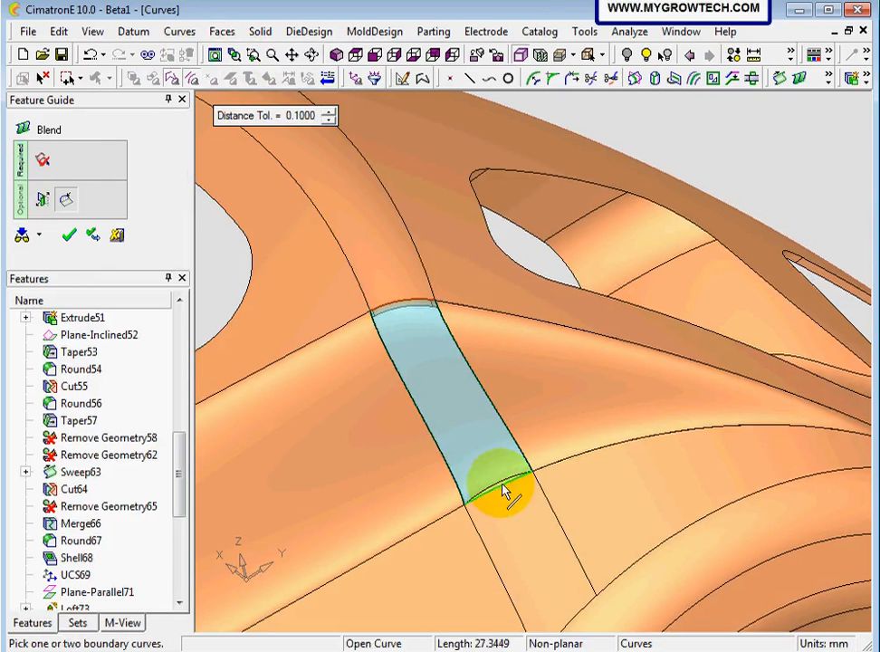
# Step: Set both sections of the corner blend to Tangent-C1, create the face and inspect the closed corner
pyautogui.click(41, 199)
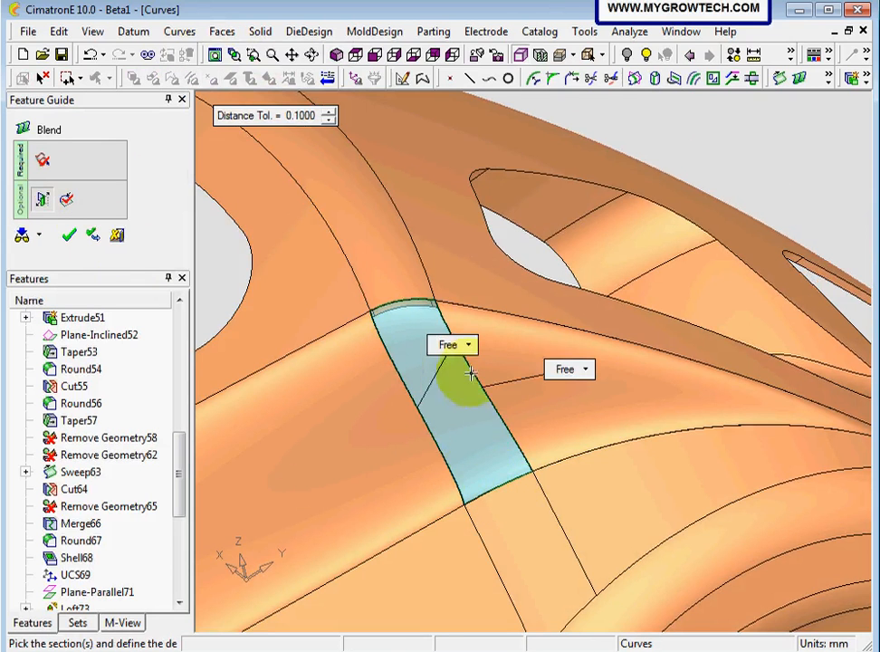
pyautogui.click(452, 345)
pyautogui.click(501, 405)
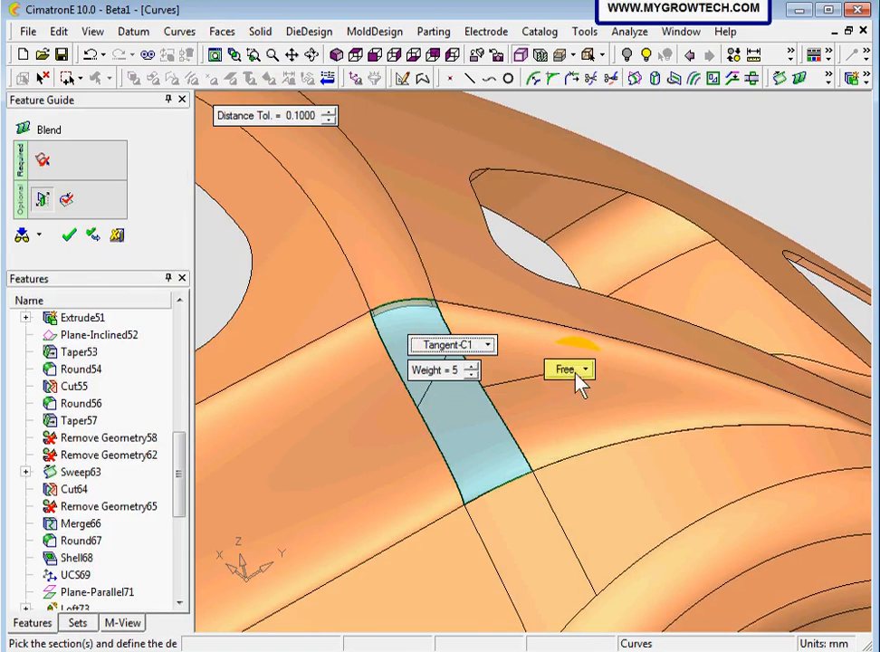
pyautogui.click(584, 371)
pyautogui.click(615, 427)
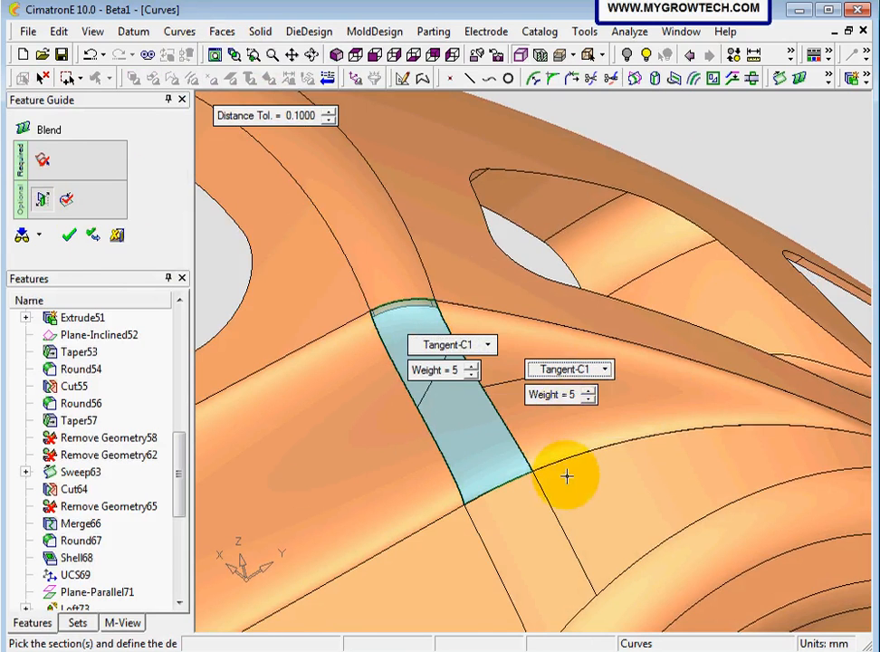
pyautogui.scroll(3, 550, 367)
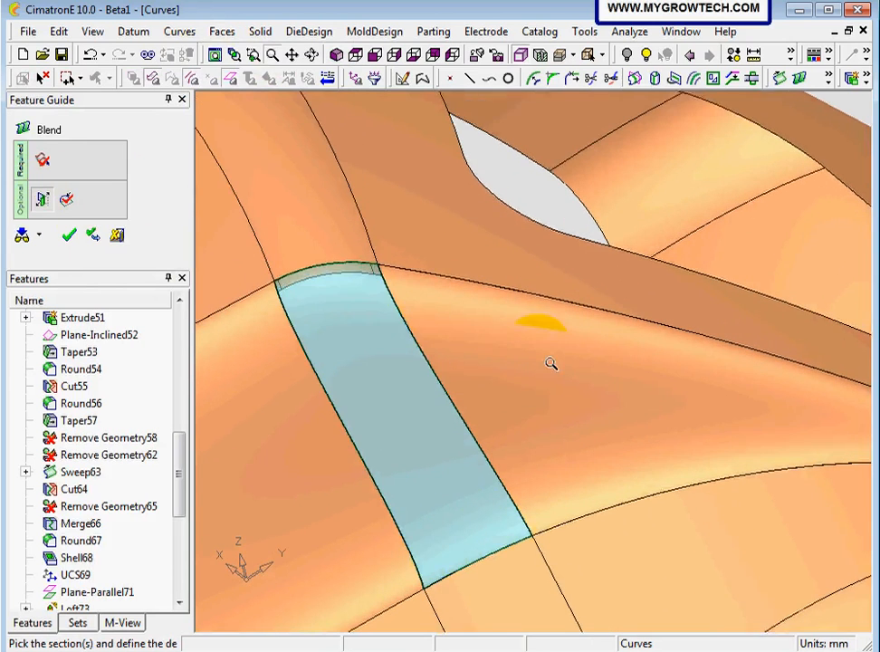
pyautogui.scroll(-3, 547, 380)
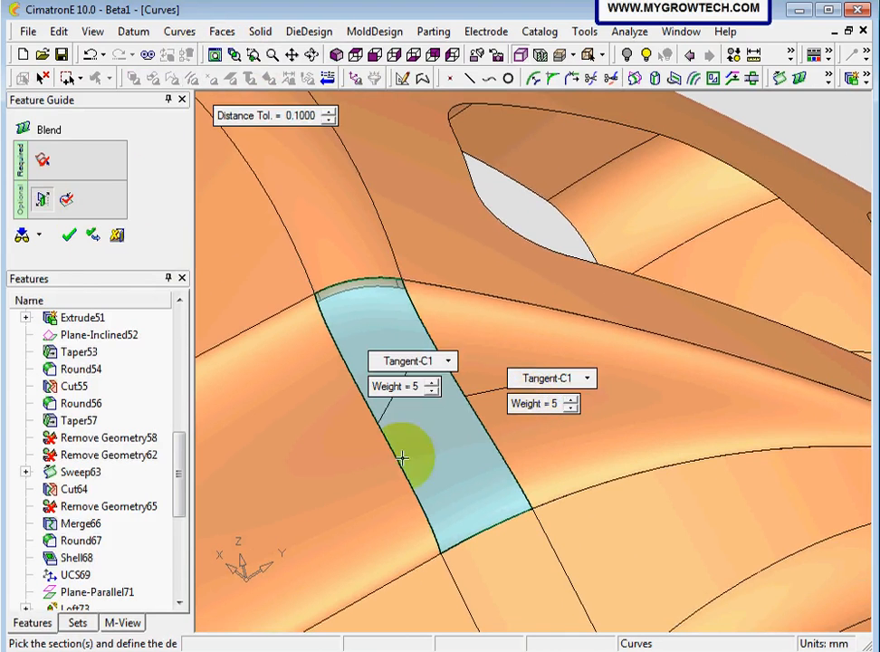
pyautogui.click(68, 234)
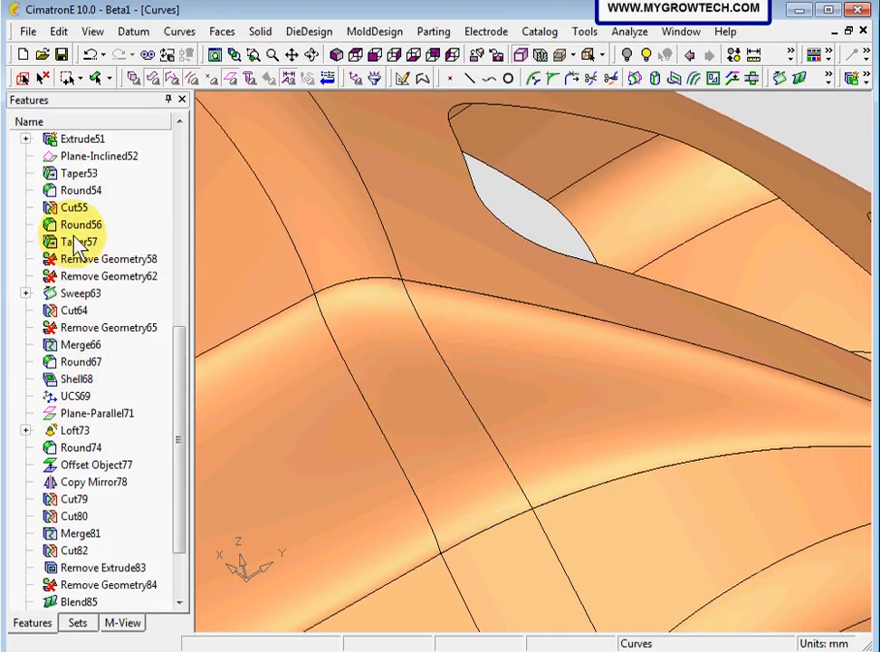
pyautogui.scroll(3, 507, 471)
pyautogui.keyDown('ctrl'); pyautogui.moveTo(479, 403); pyautogui.dragTo(432, 338); pyautogui.keyUp('ctrl')
pyautogui.keyDown('ctrl'); pyautogui.moveTo(468, 417); pyautogui.dragTo(411, 381, button='right'); pyautogui.keyUp('ctrl')
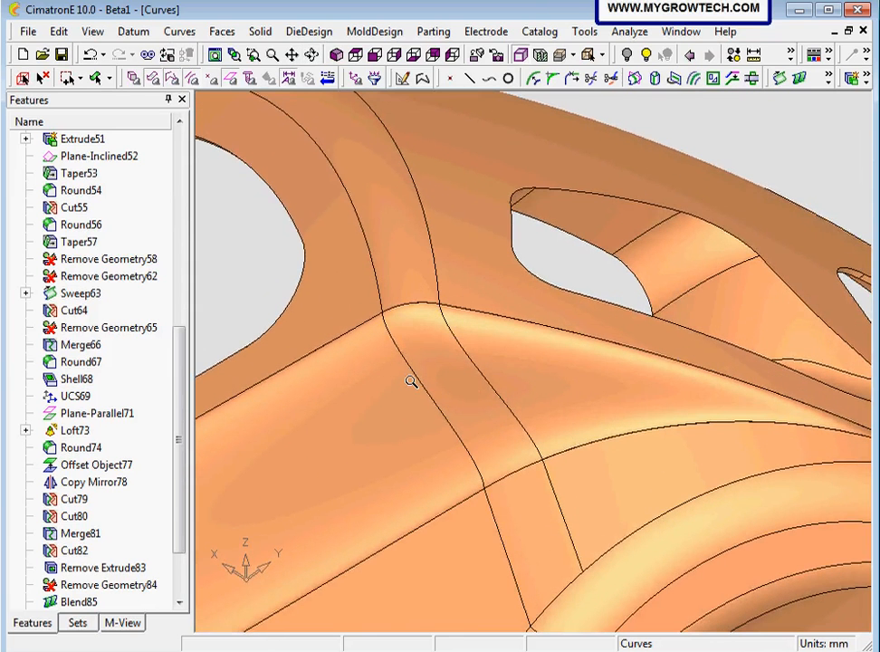